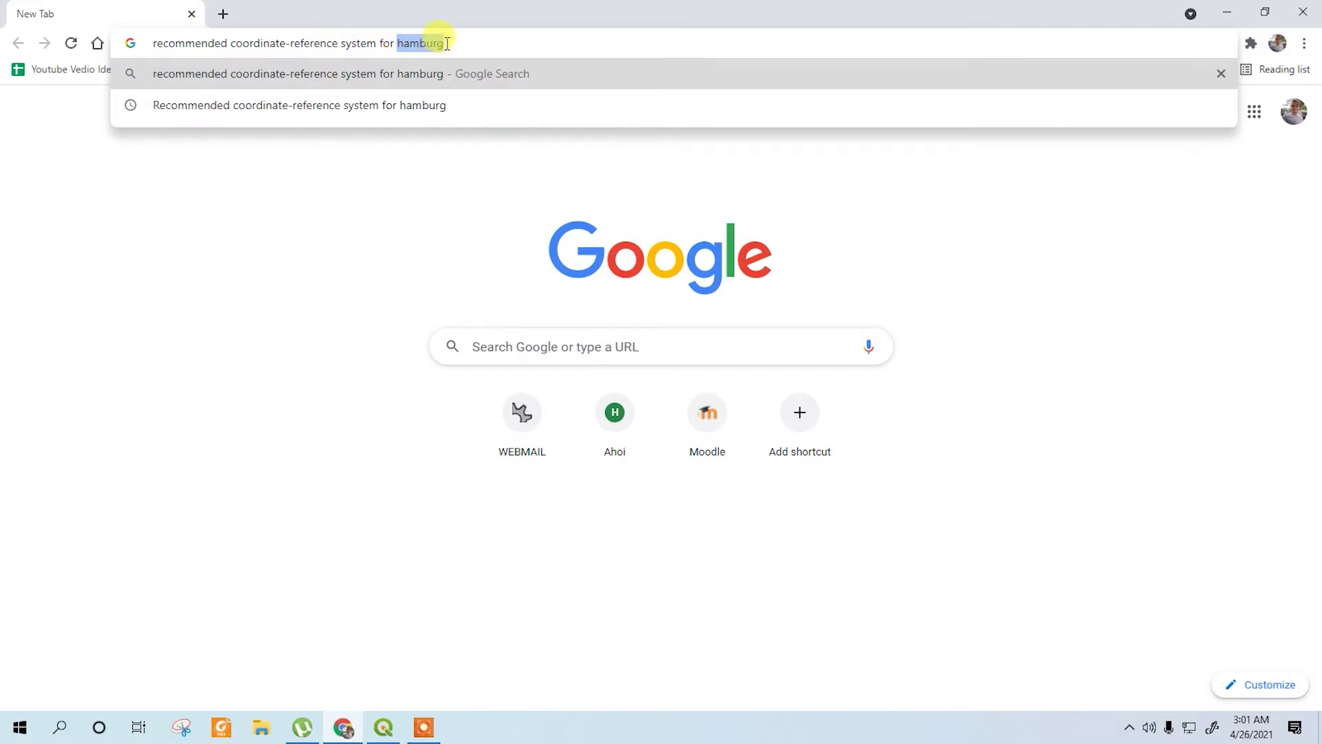
- Search the web for the recommended coordinate-reference system for hamburg and examine the UTM zones suggested in the first result
left_click_drag(466, 42, 402, 39)
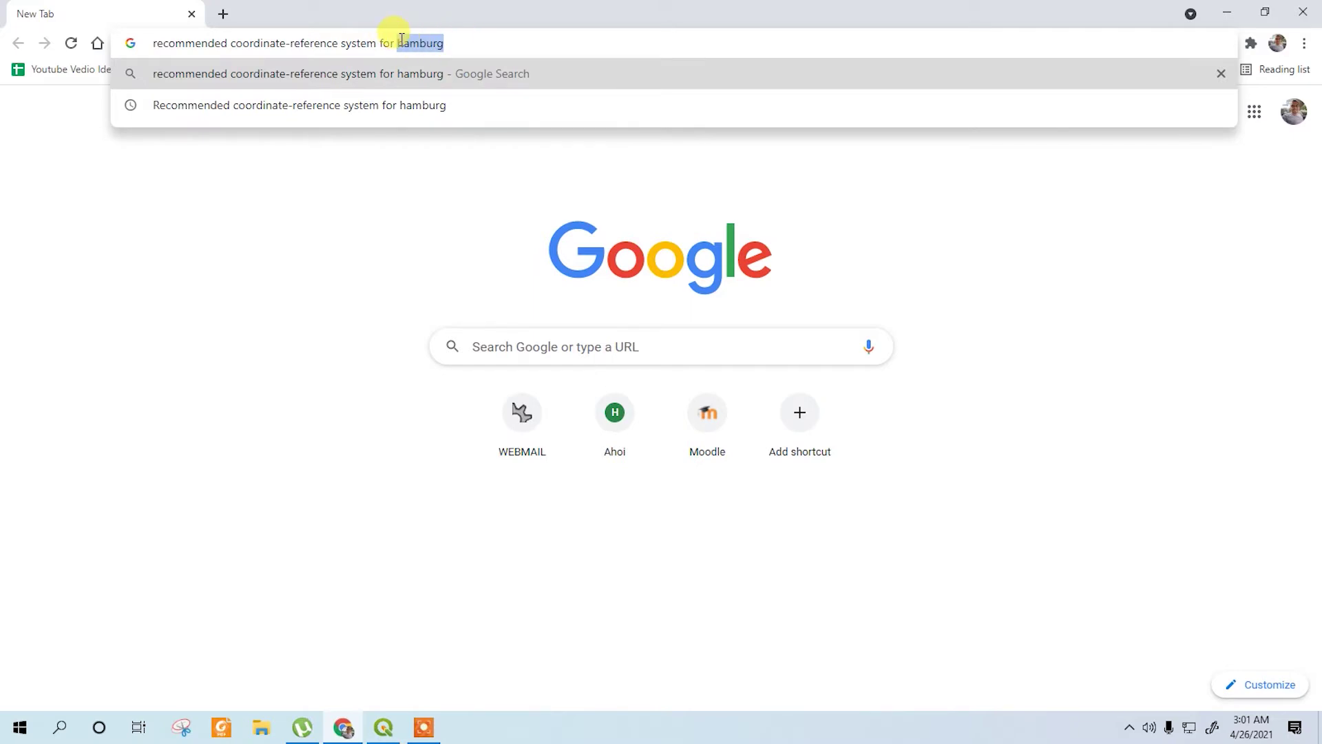
key("Return")
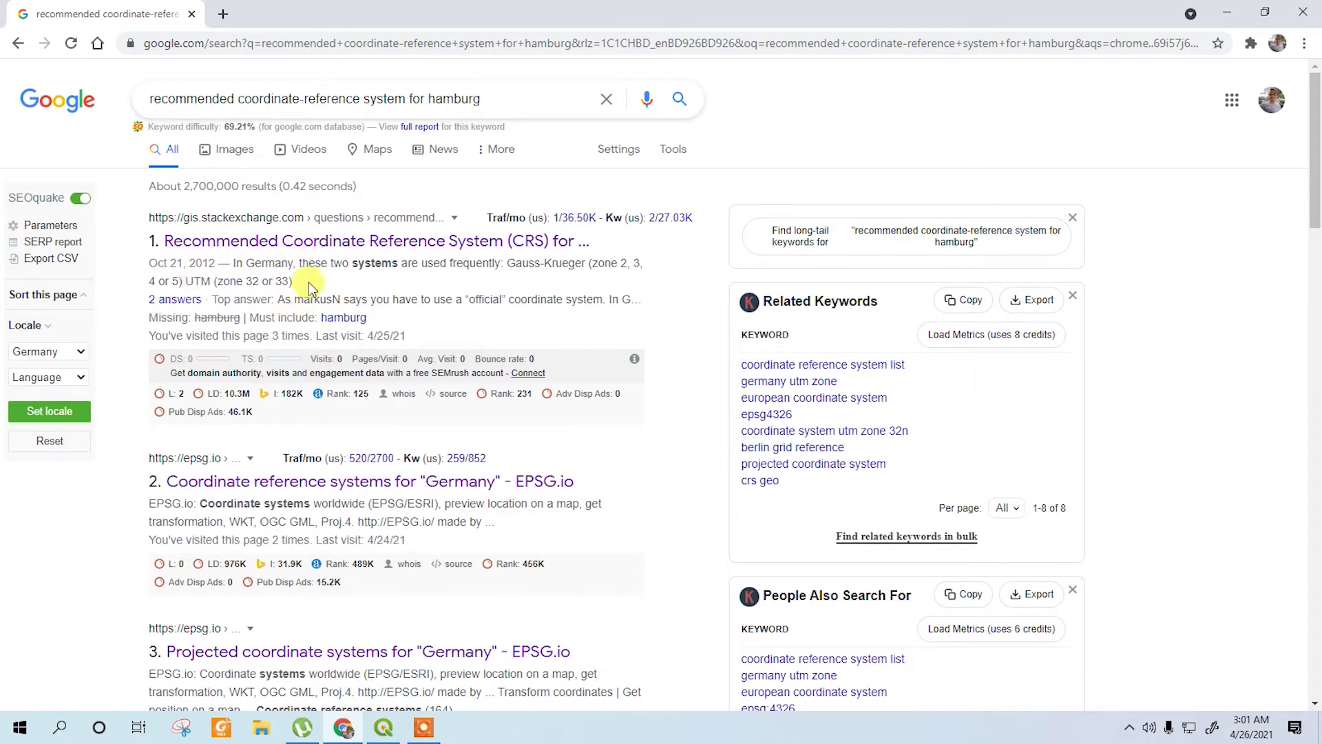
left_click_drag(293, 281, 188, 281)
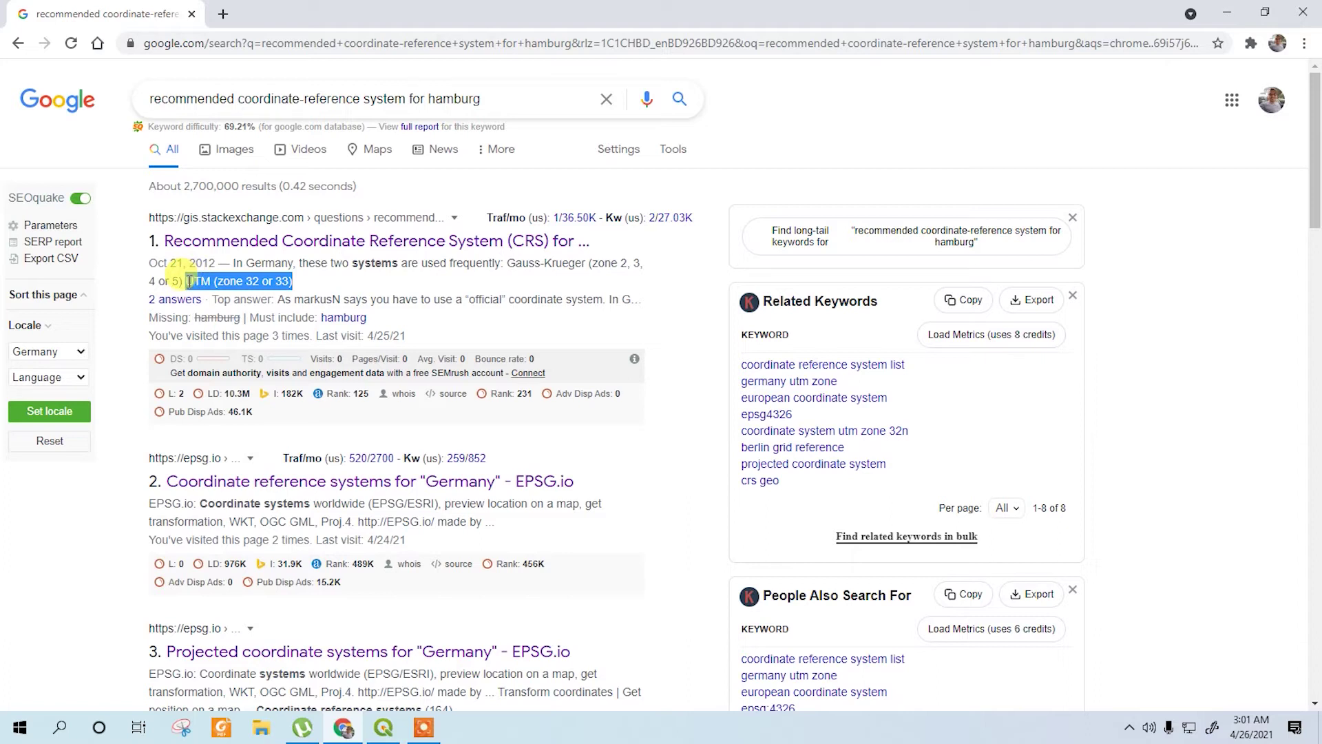
- Switch to QGIS and set the project's coordinate reference system to WGS 84 / UTM zone 32N (EPSG:32632)
left_click(384, 727)
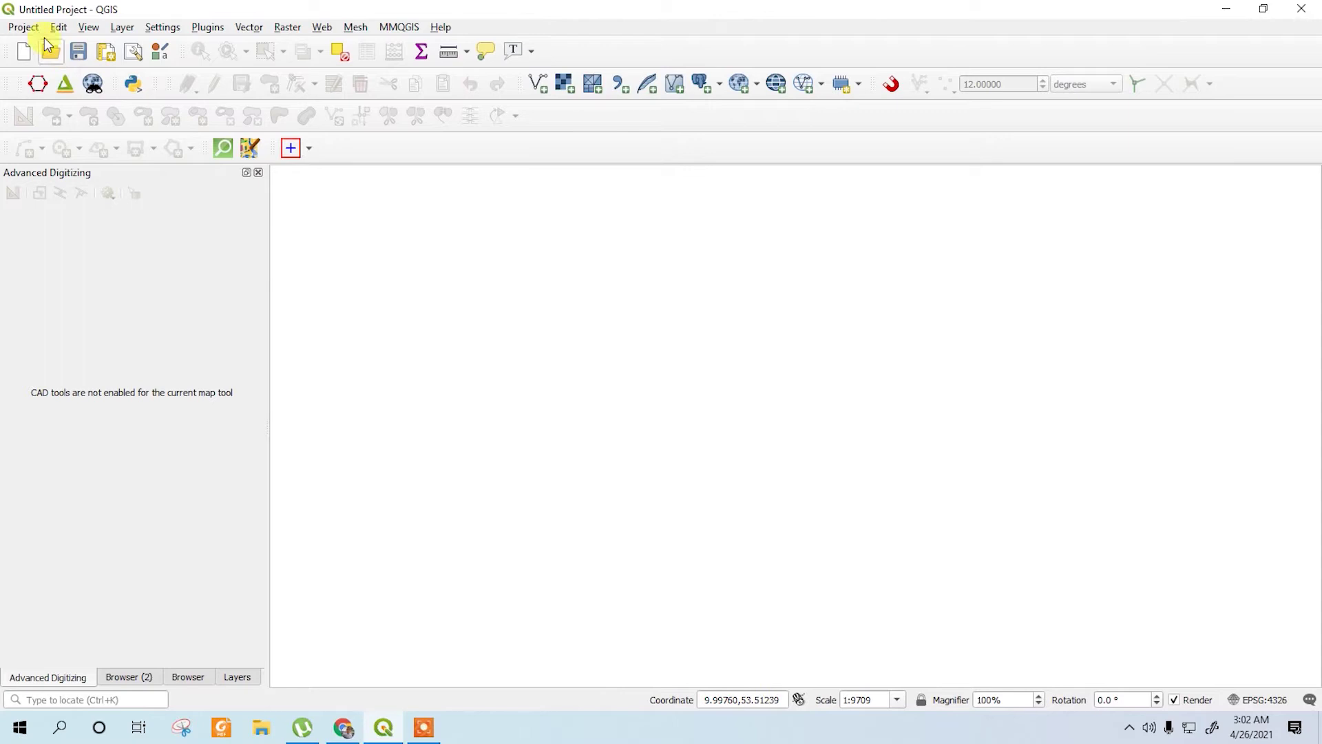
left_click(21, 30)
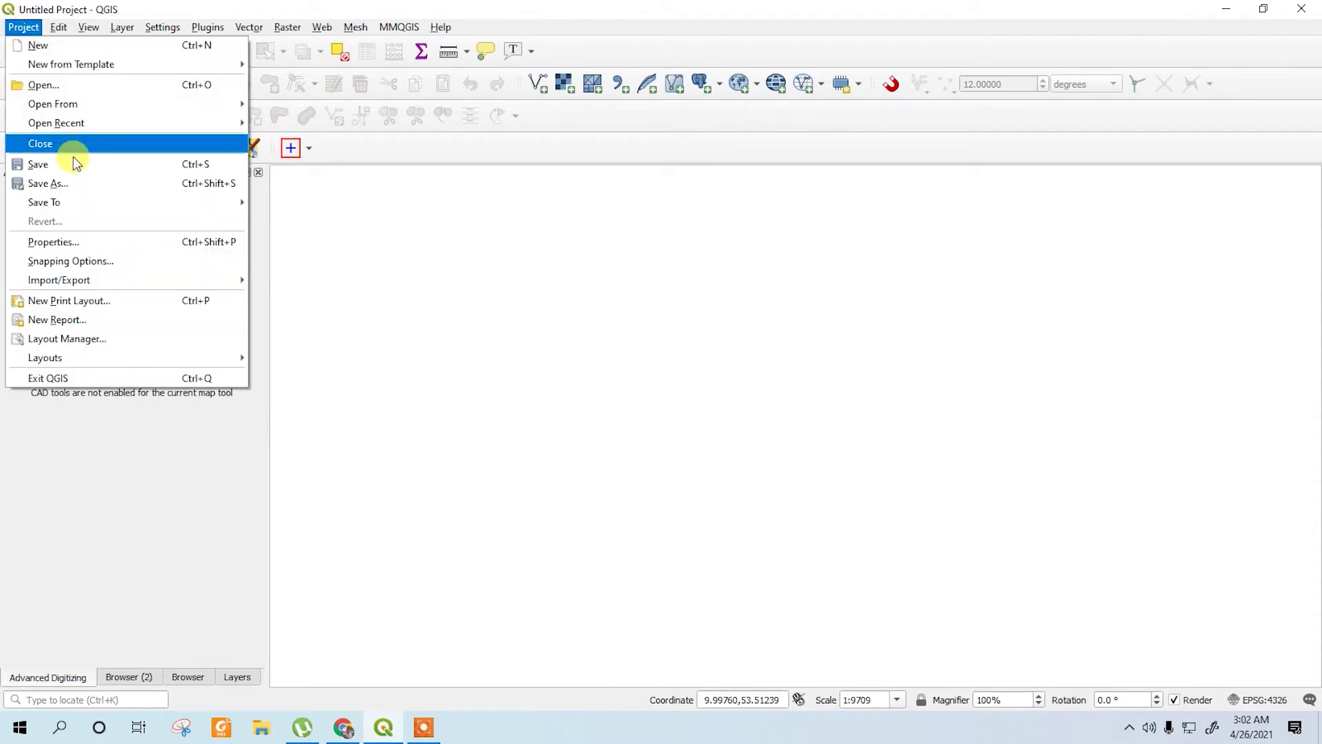
left_click(83, 242)
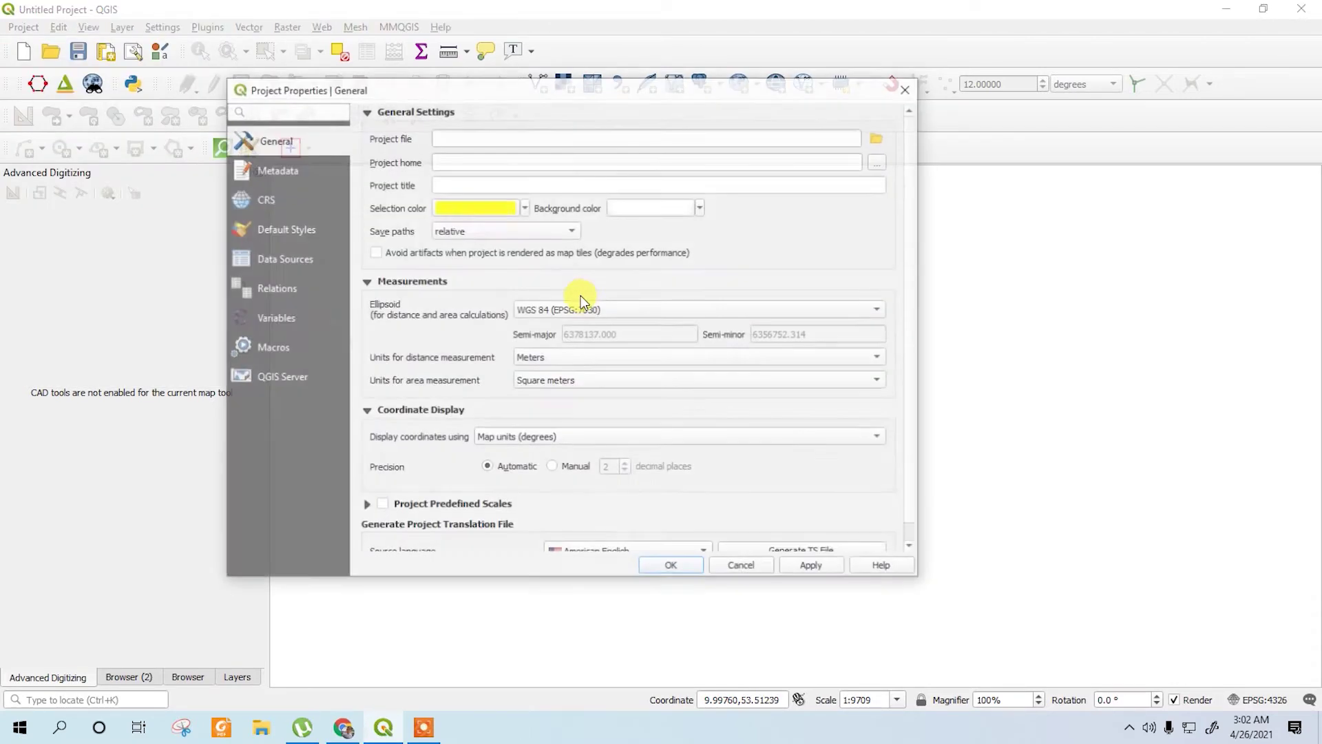
left_click(273, 203)
left_click(498, 159)
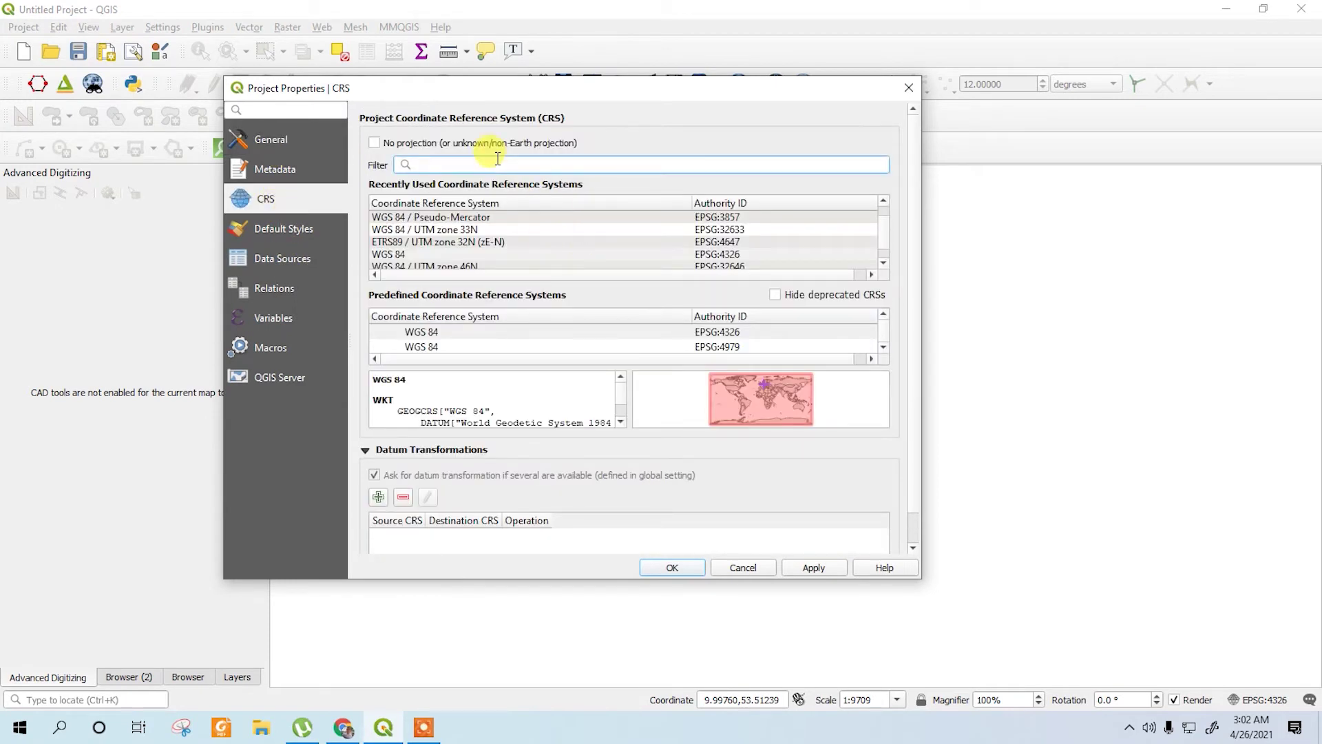
type("UTM")
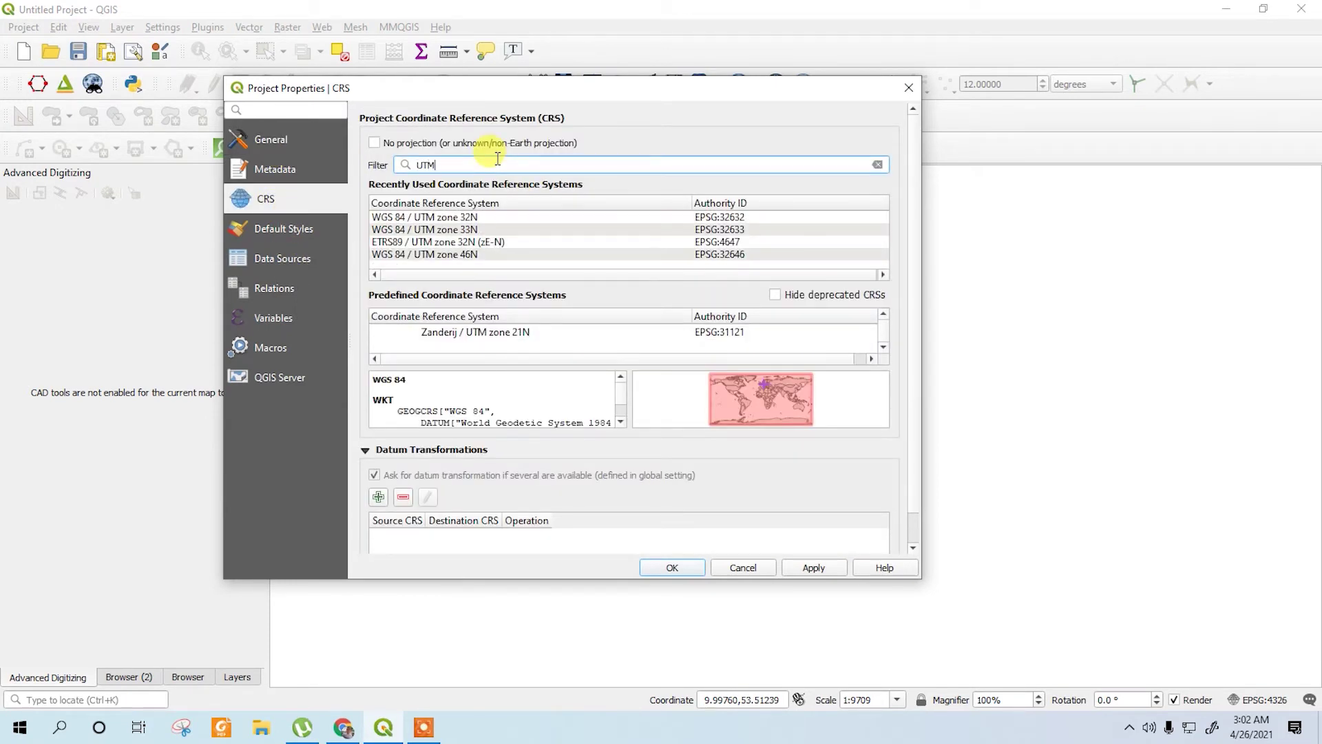
type(" 32")
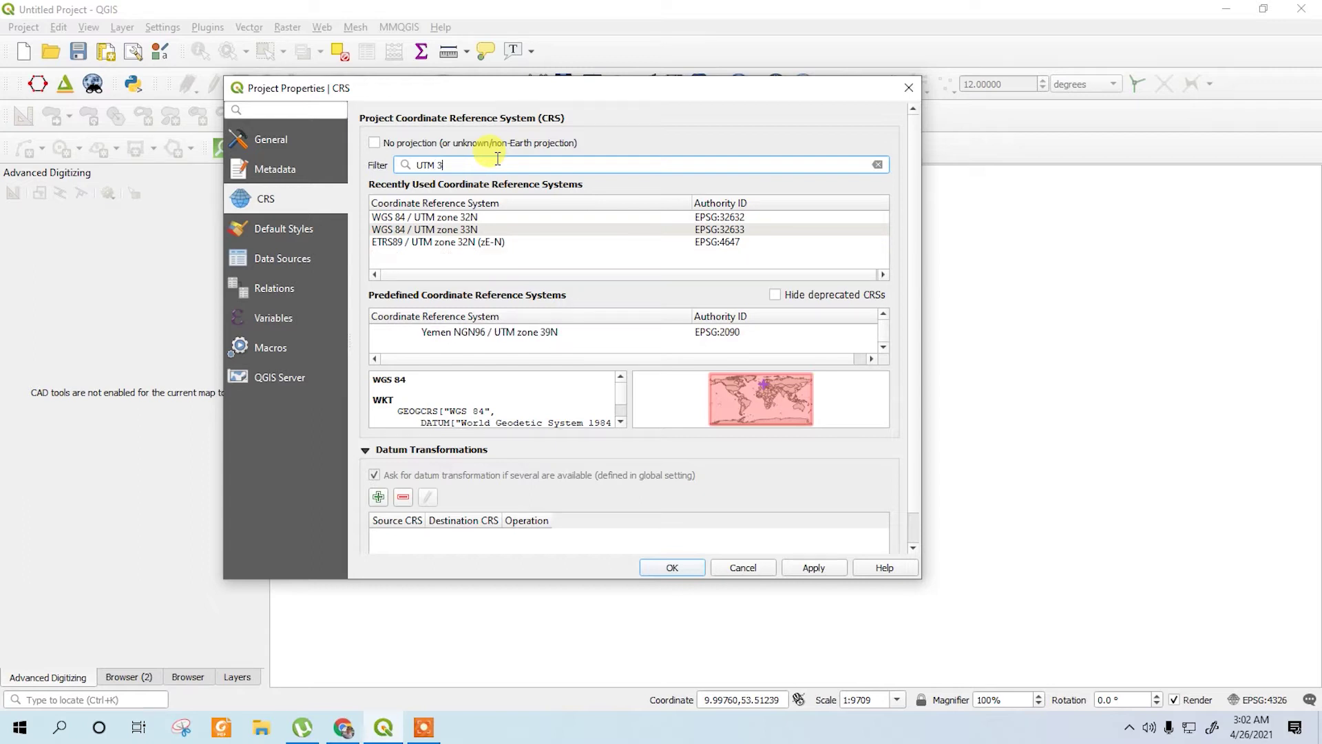
left_click(503, 217)
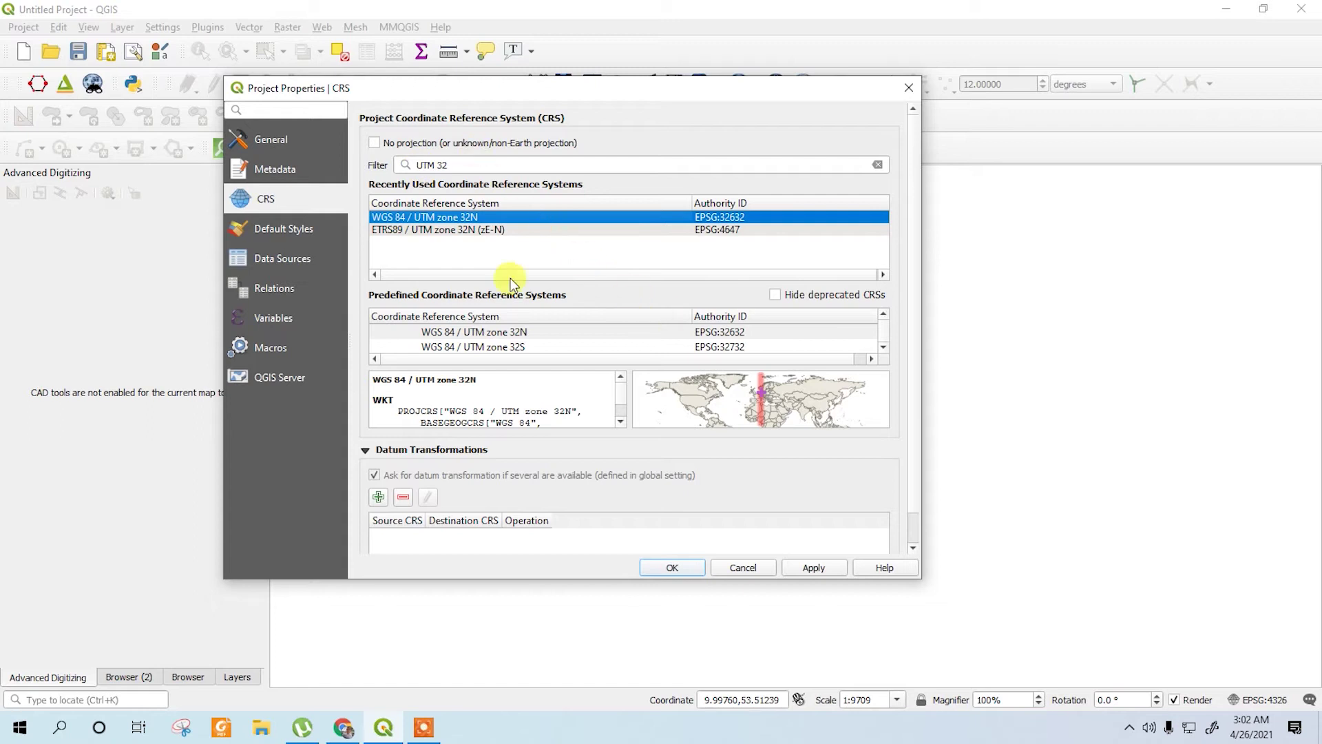
left_click(813, 567)
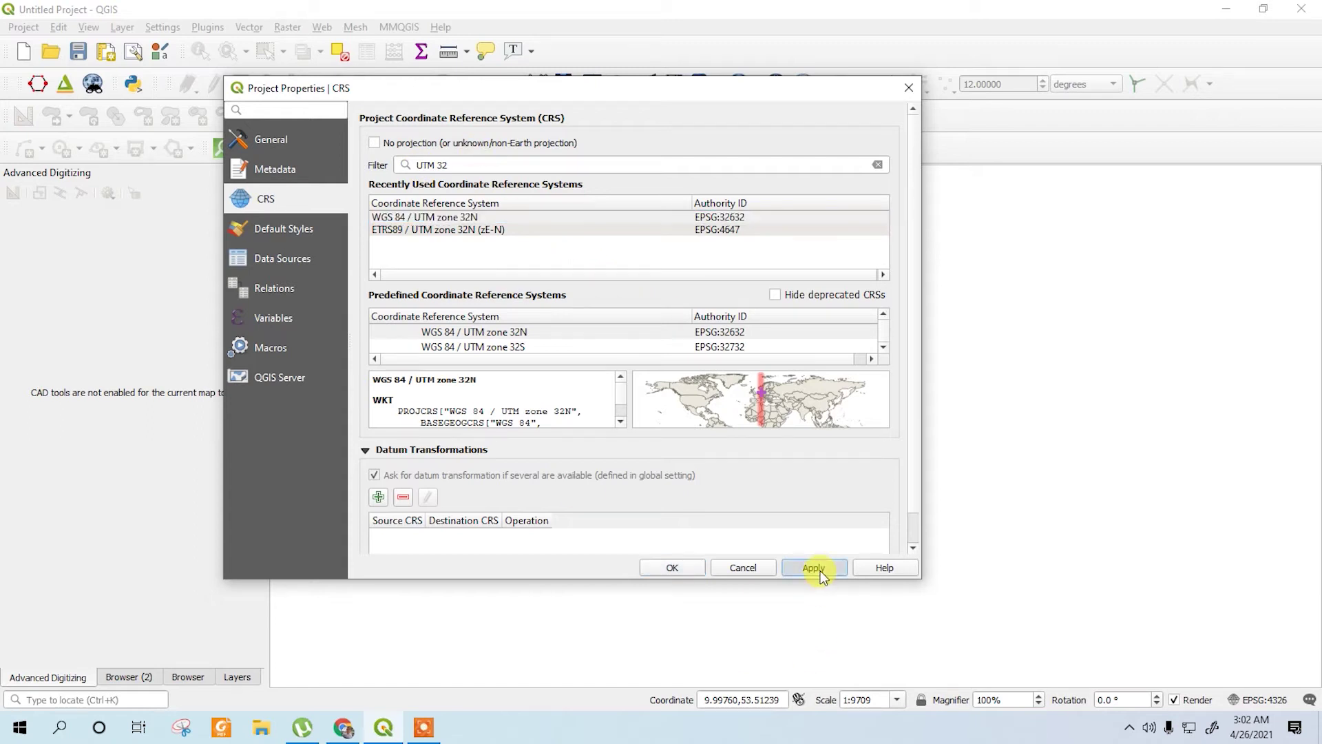
left_click(673, 569)
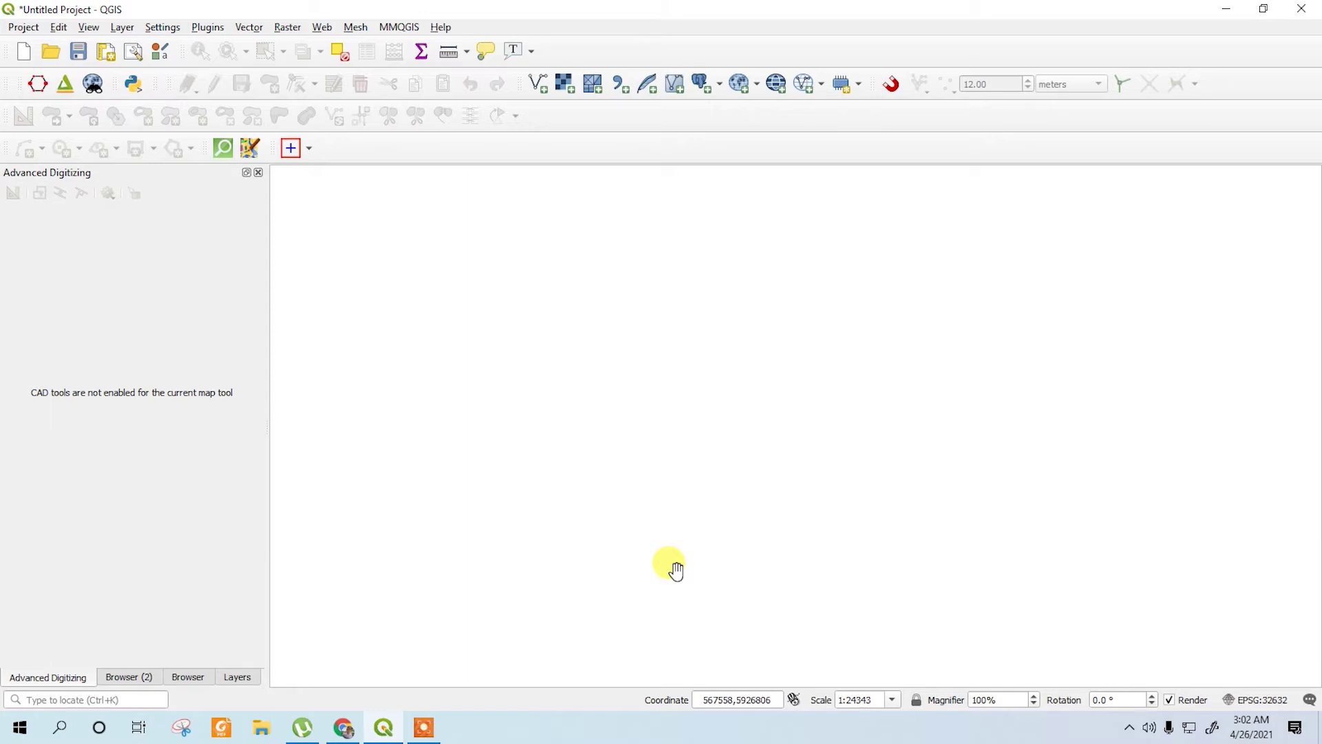
- Set the project's measurement ellipsoid to Custom, with Meters as the unit for distance measurement
left_click(36, 31)
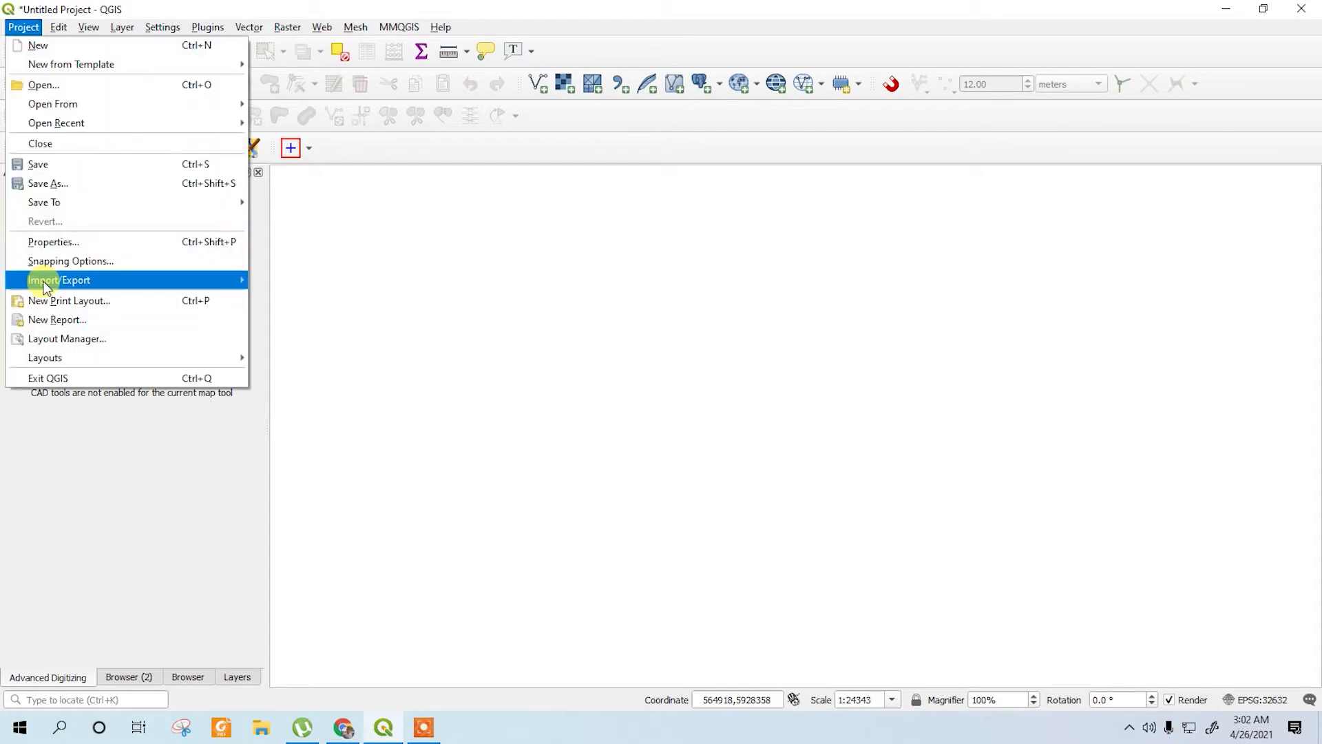
left_click(50, 239)
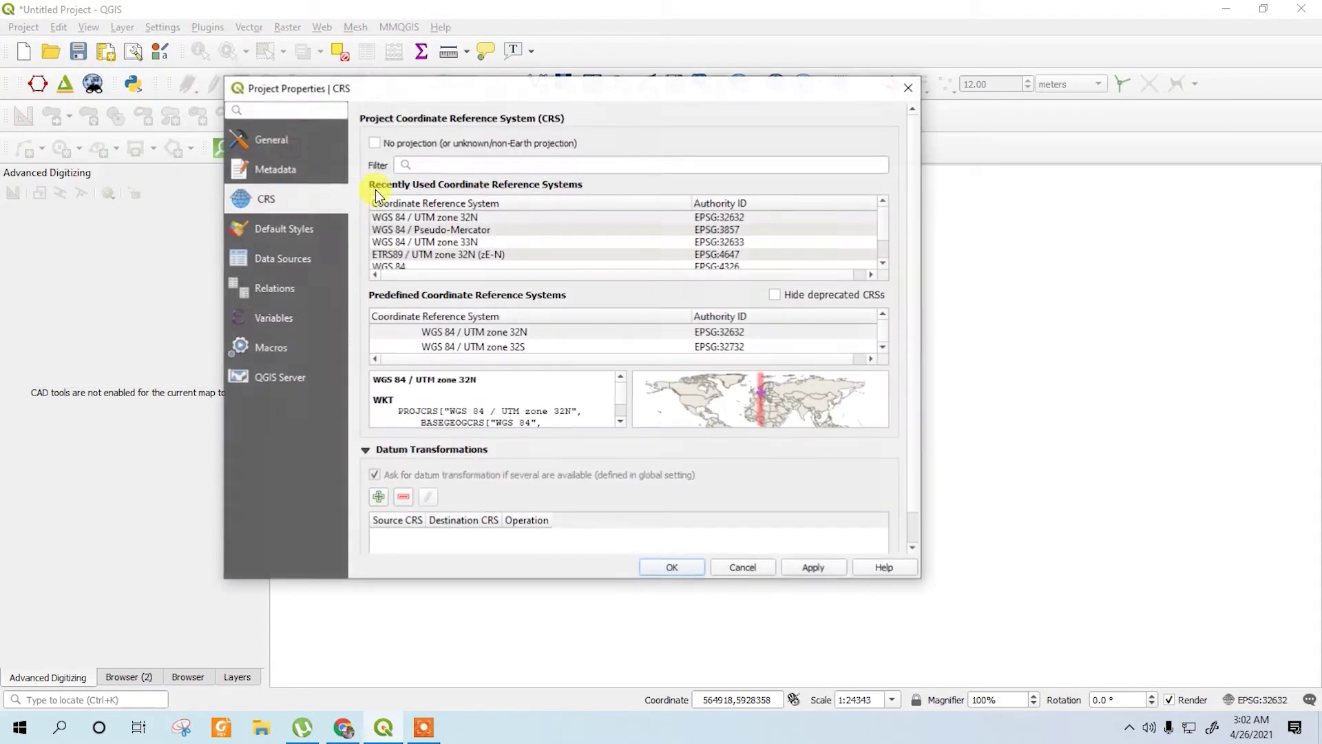
left_click(291, 140)
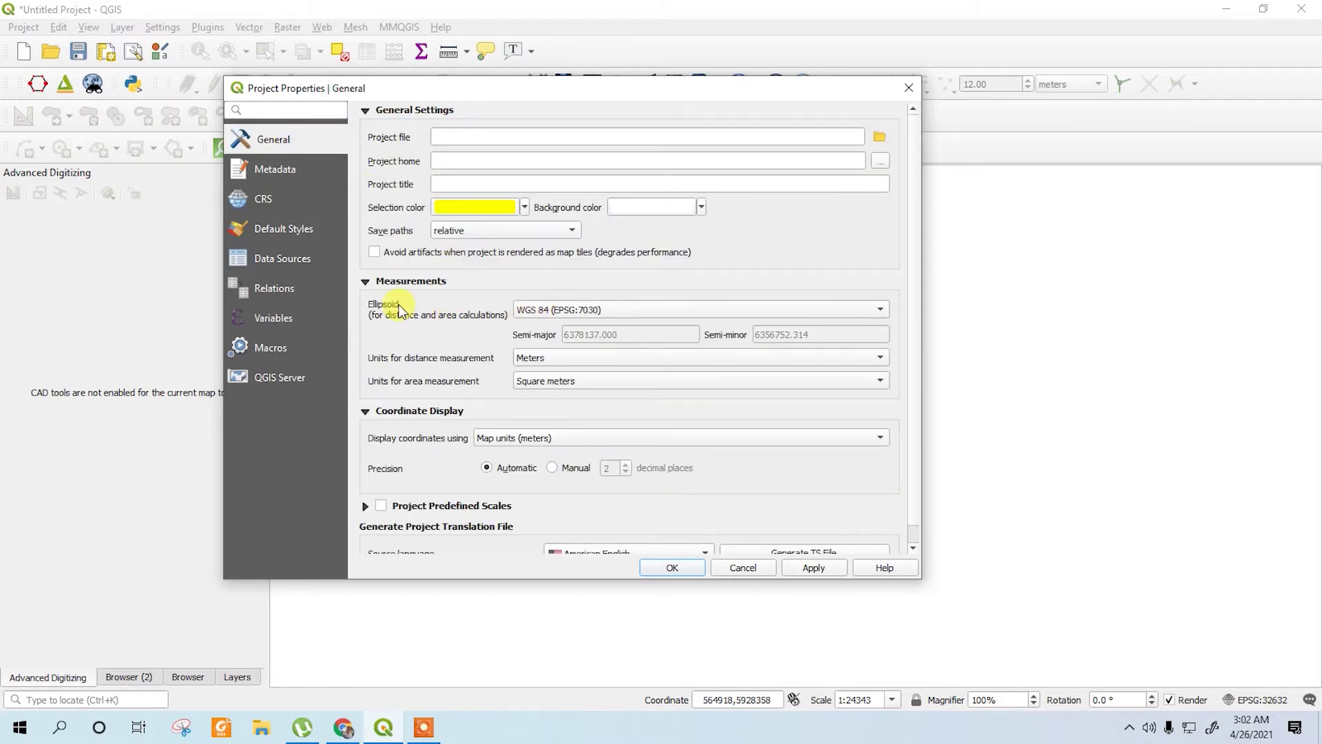
left_click(558, 361)
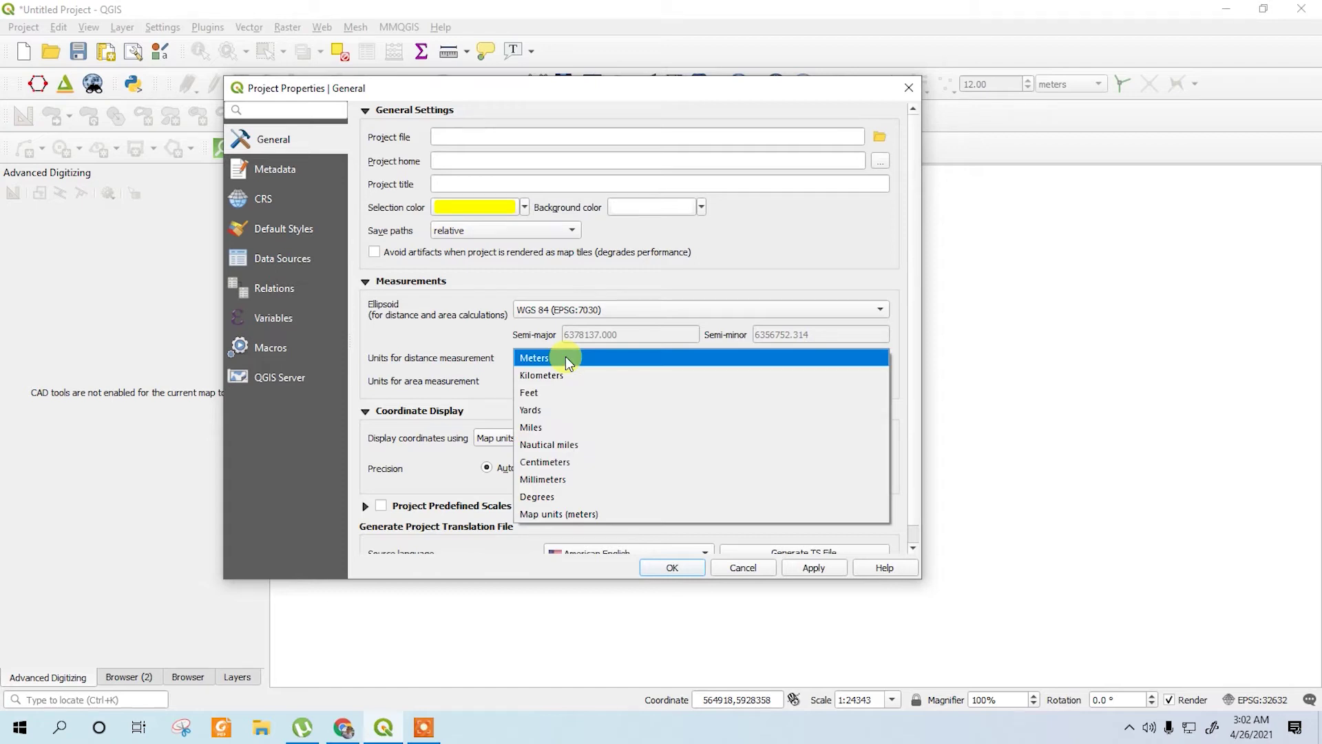
left_click(565, 357)
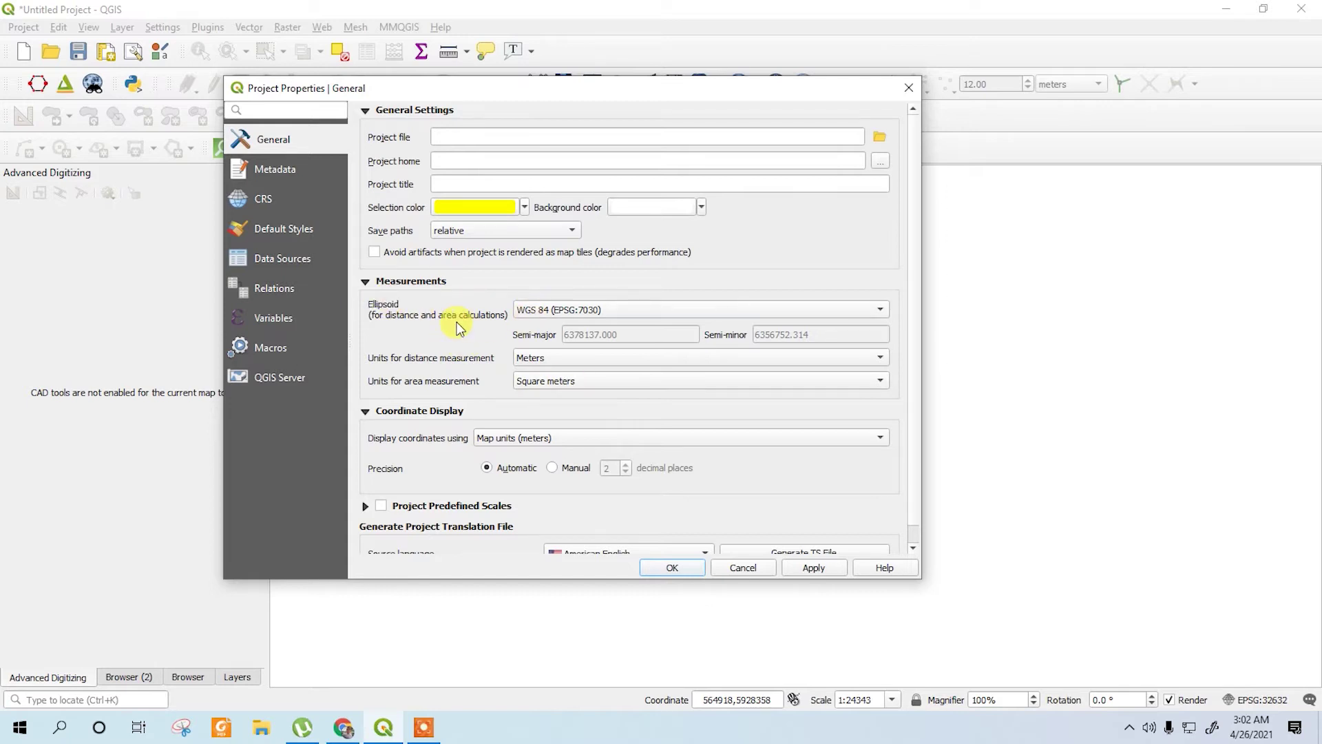
left_click(562, 310)
scroll(599, 207, "up", 20)
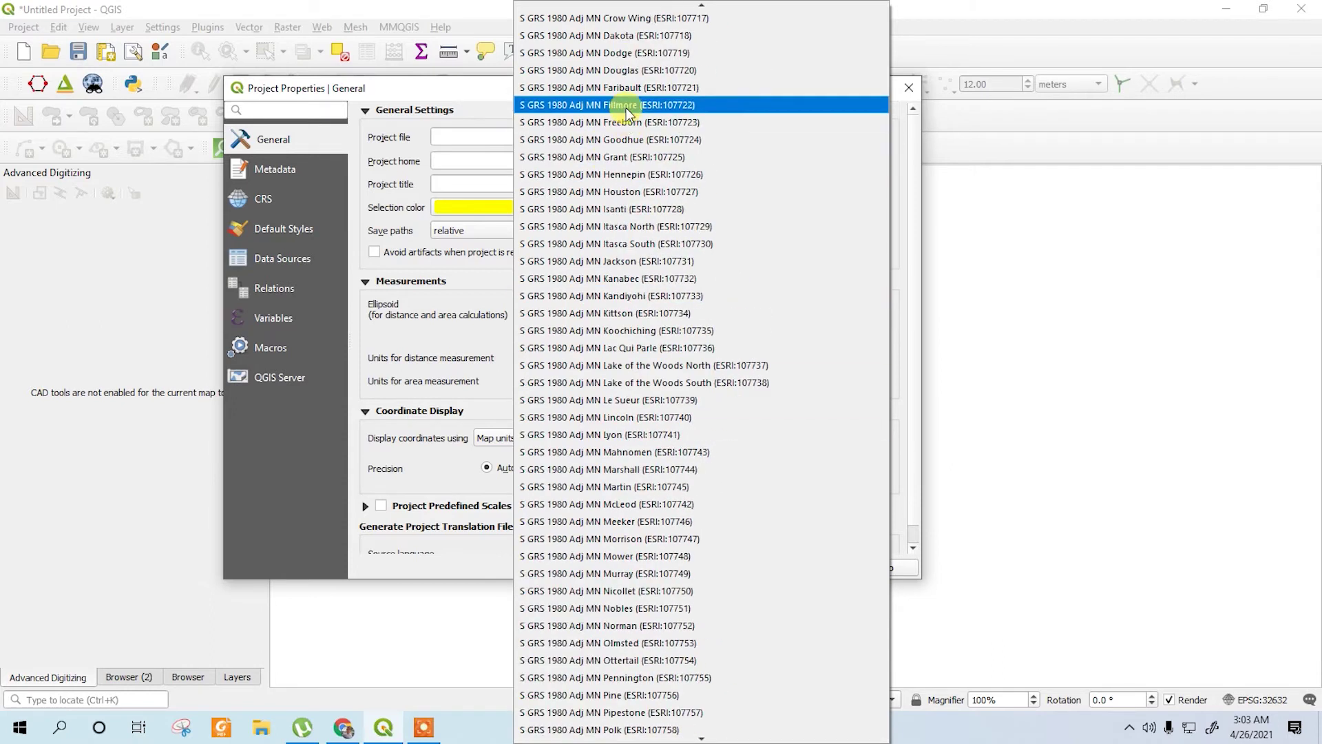
scroll(613, 55, "up", 15)
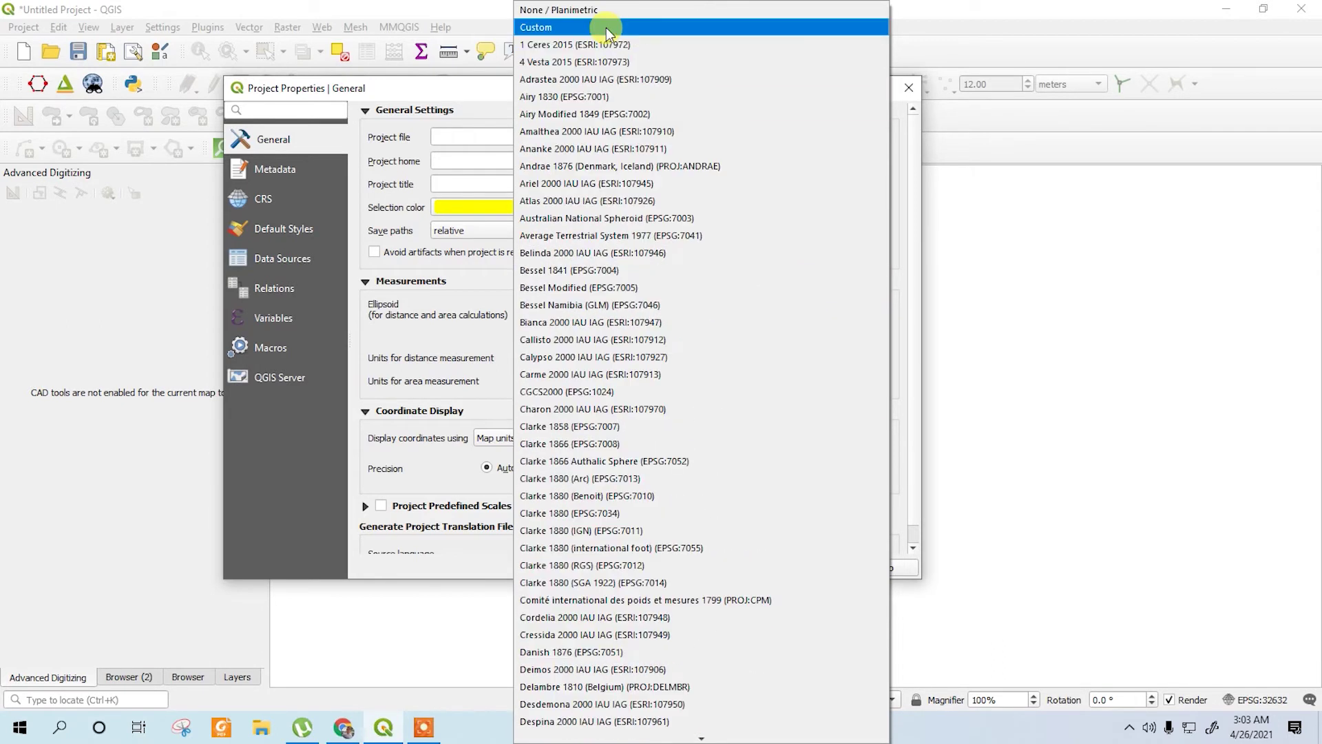
left_click(588, 29)
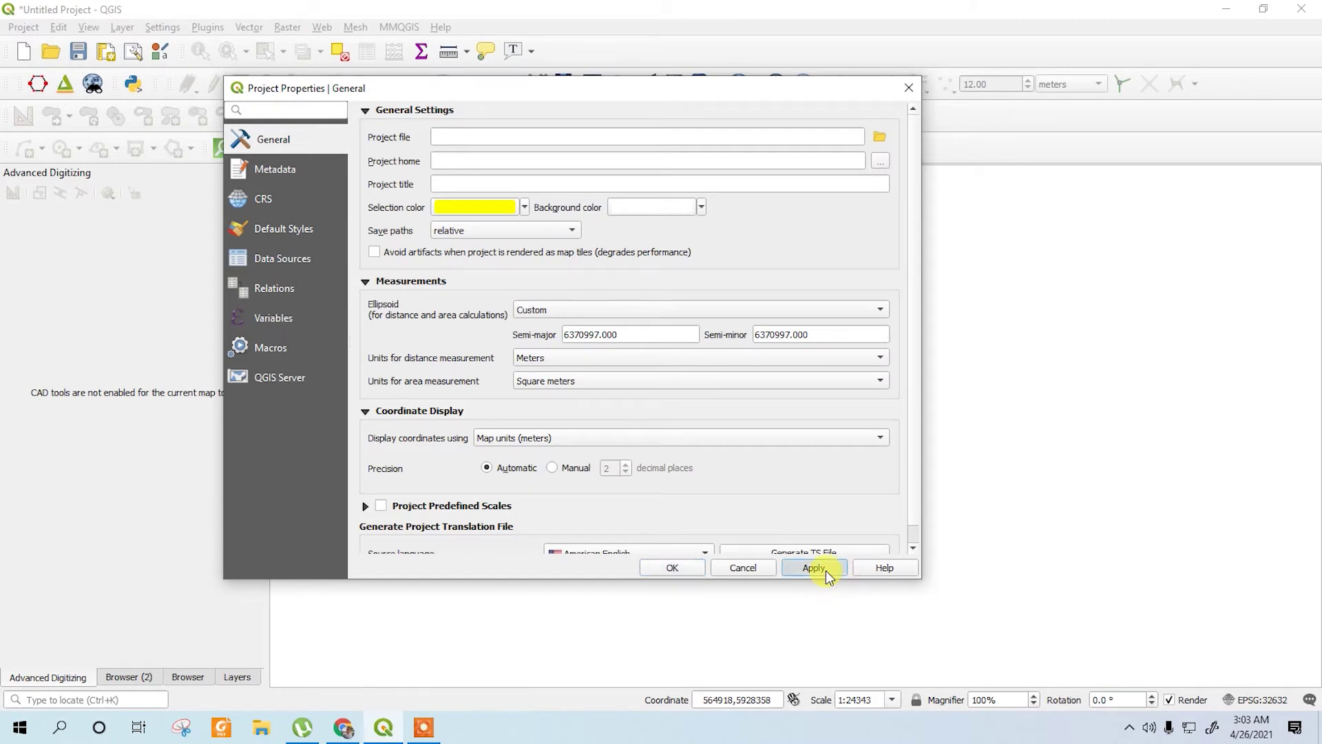
left_click(679, 572)
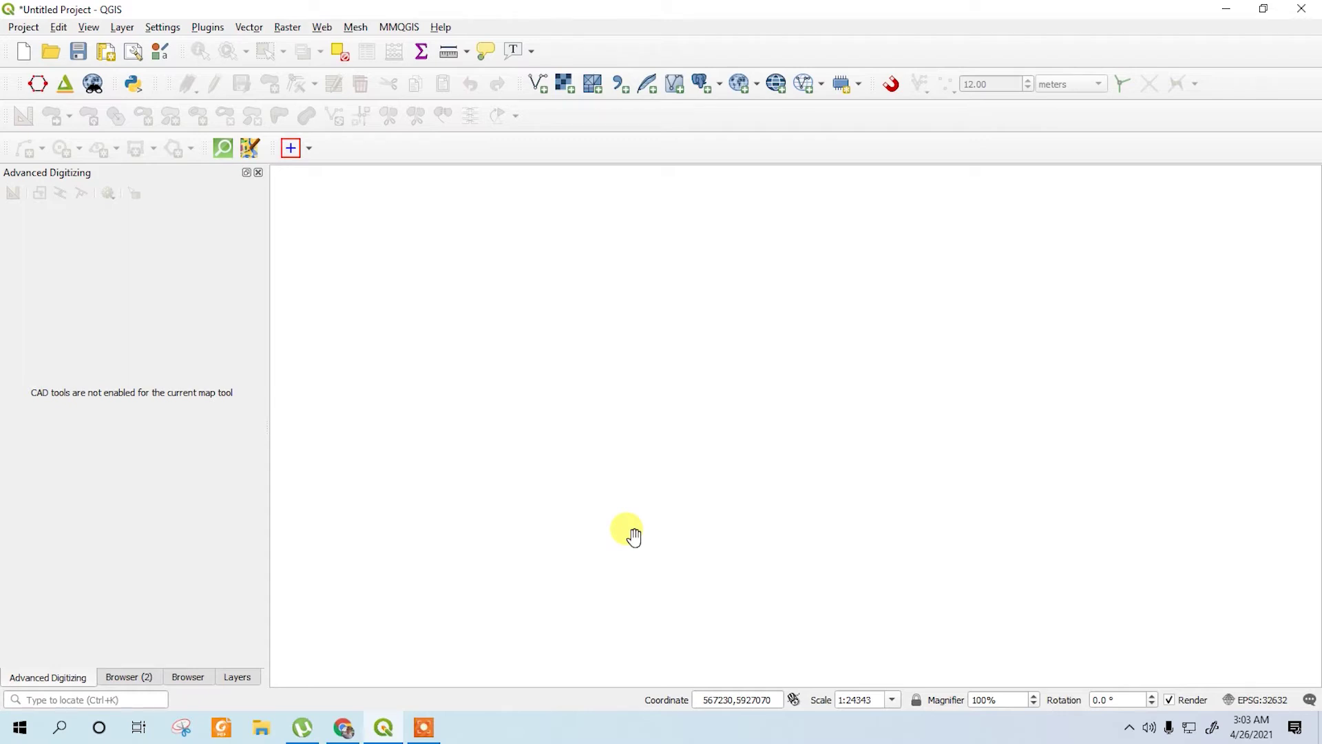
- Add the OpenStreetMap XYZ tile basemap to the project as a layer
left_click(138, 677)
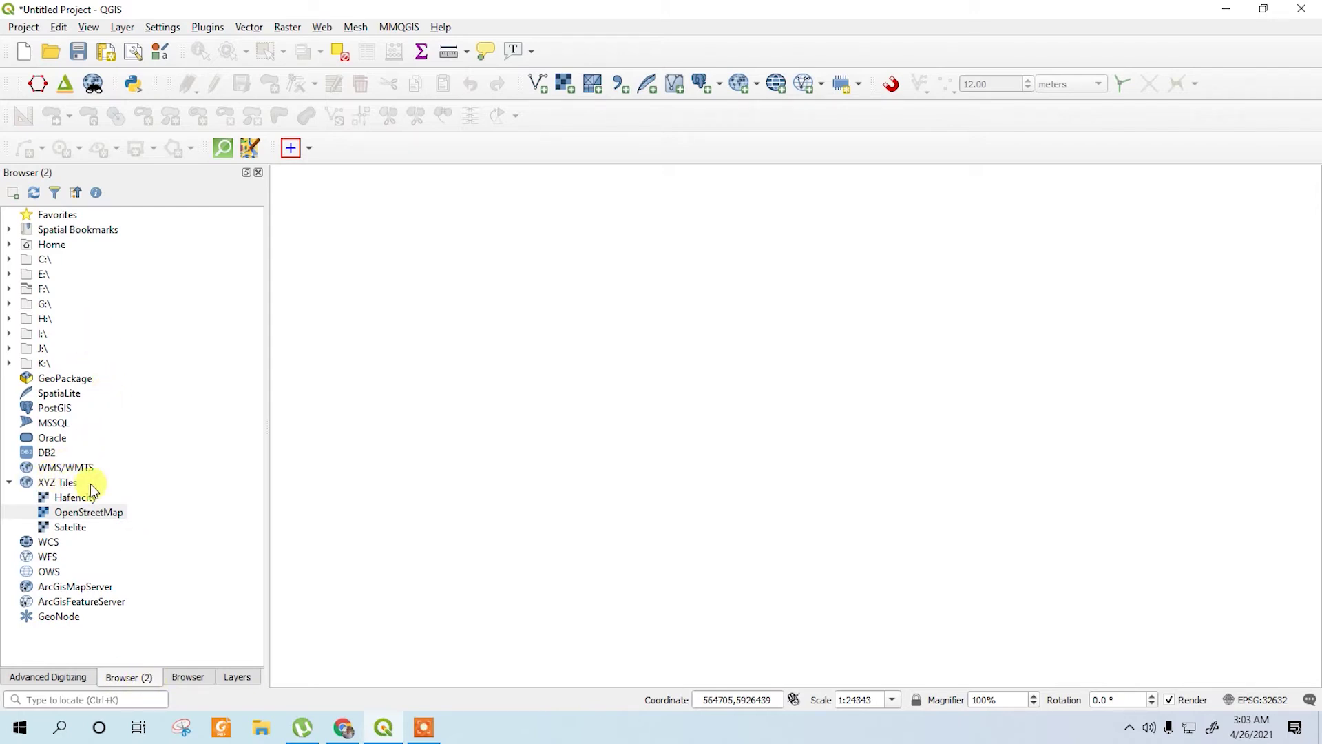
left_click(90, 514)
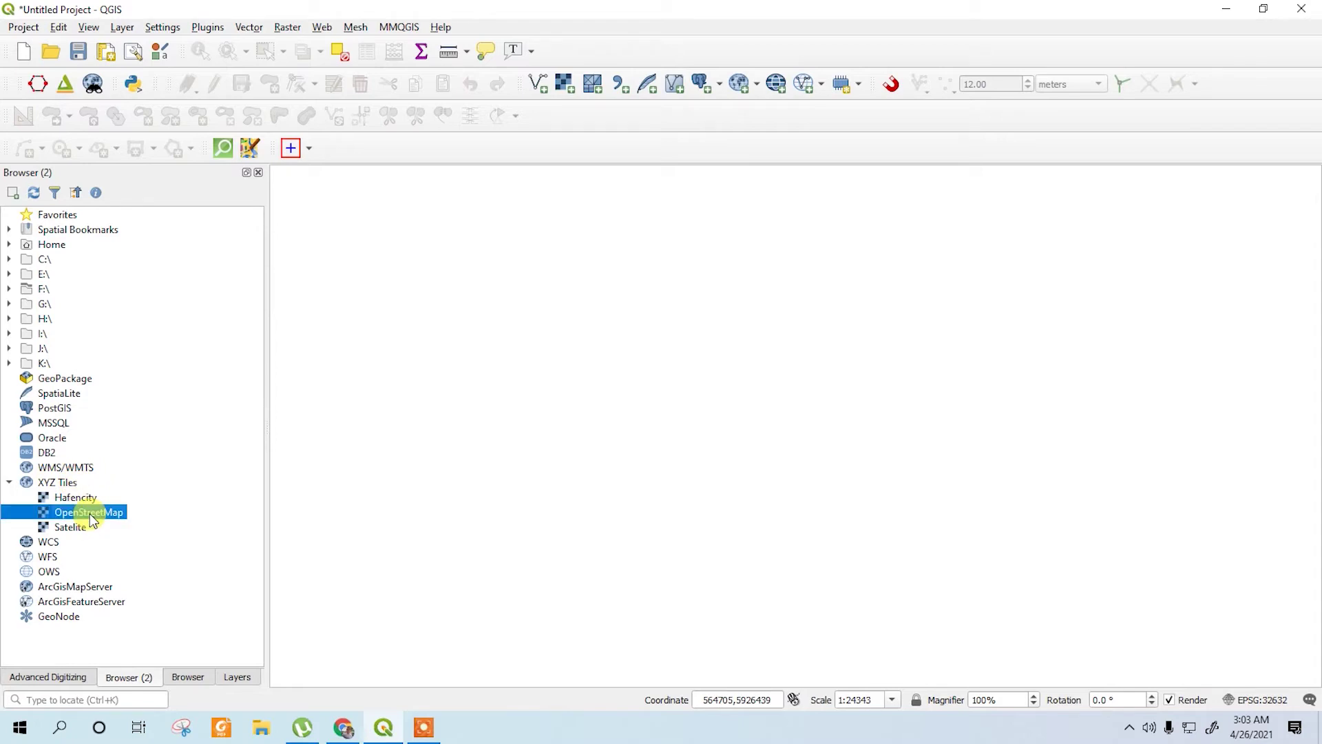
double_click(90, 514)
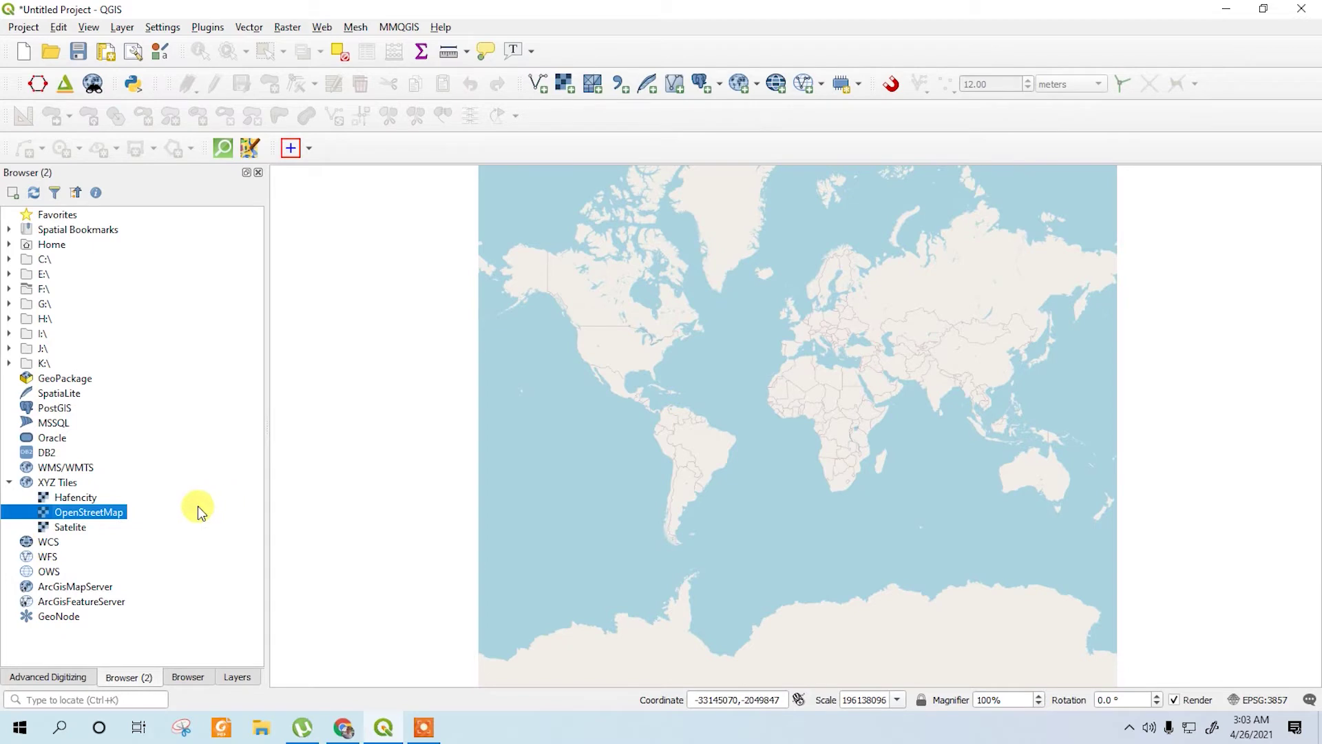
left_click(238, 677)
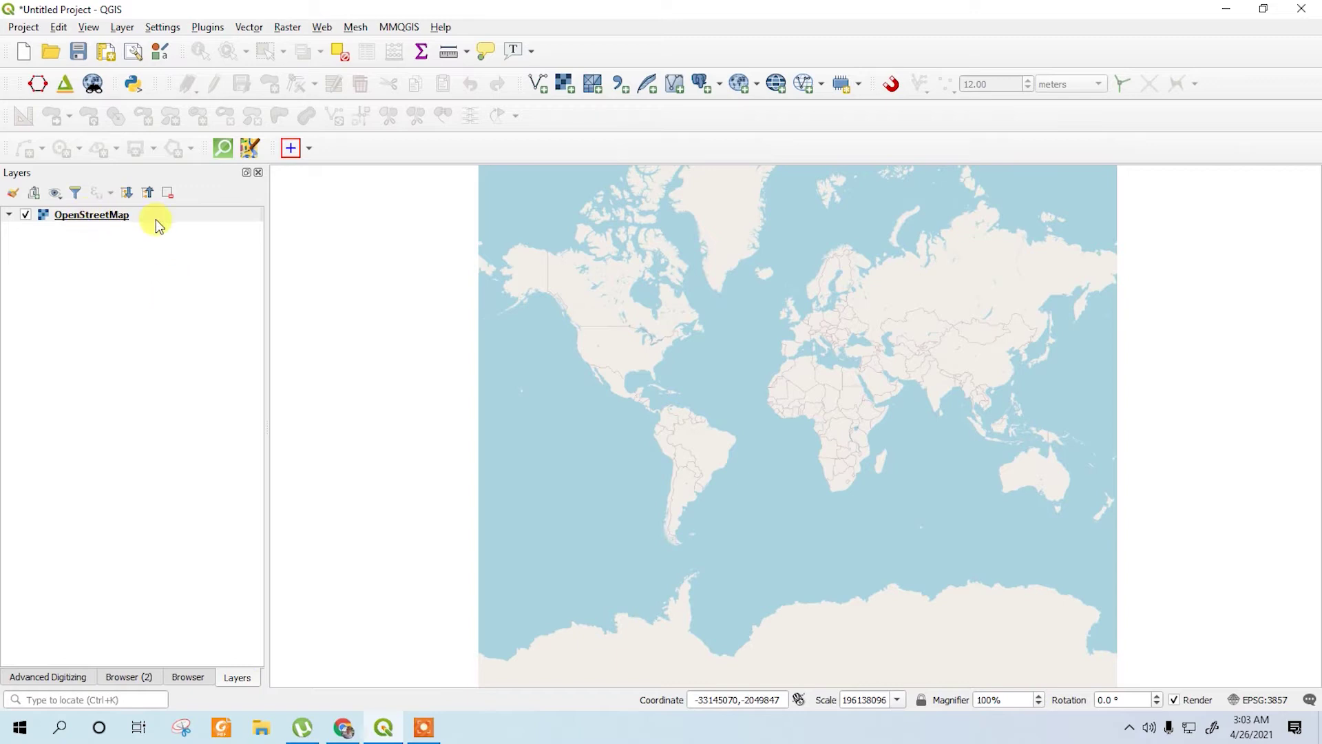
scroll(854, 314, "up", 6)
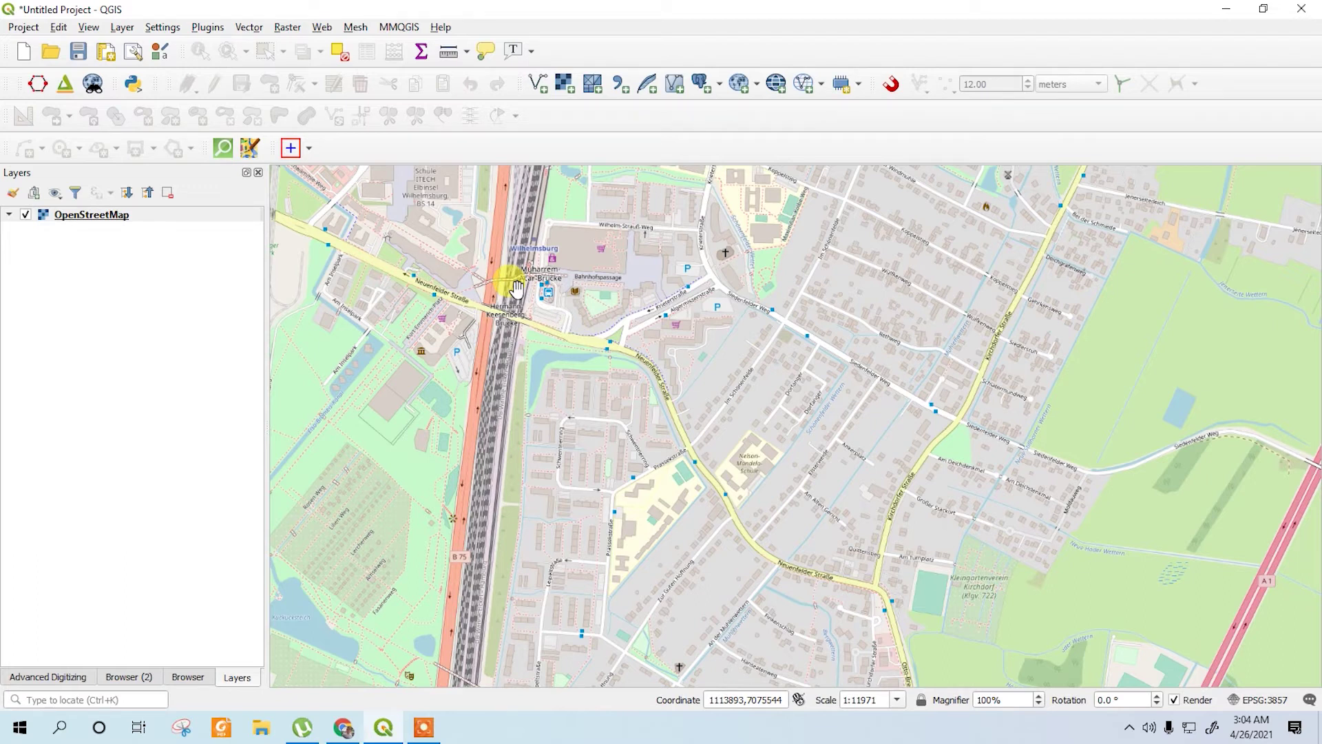
- Create a temporary scratch layer named Site with Polygon / CurvePolygon geometry in EPSG:32632 - WGS 84 / UTM zone 32N
left_click(839, 84)
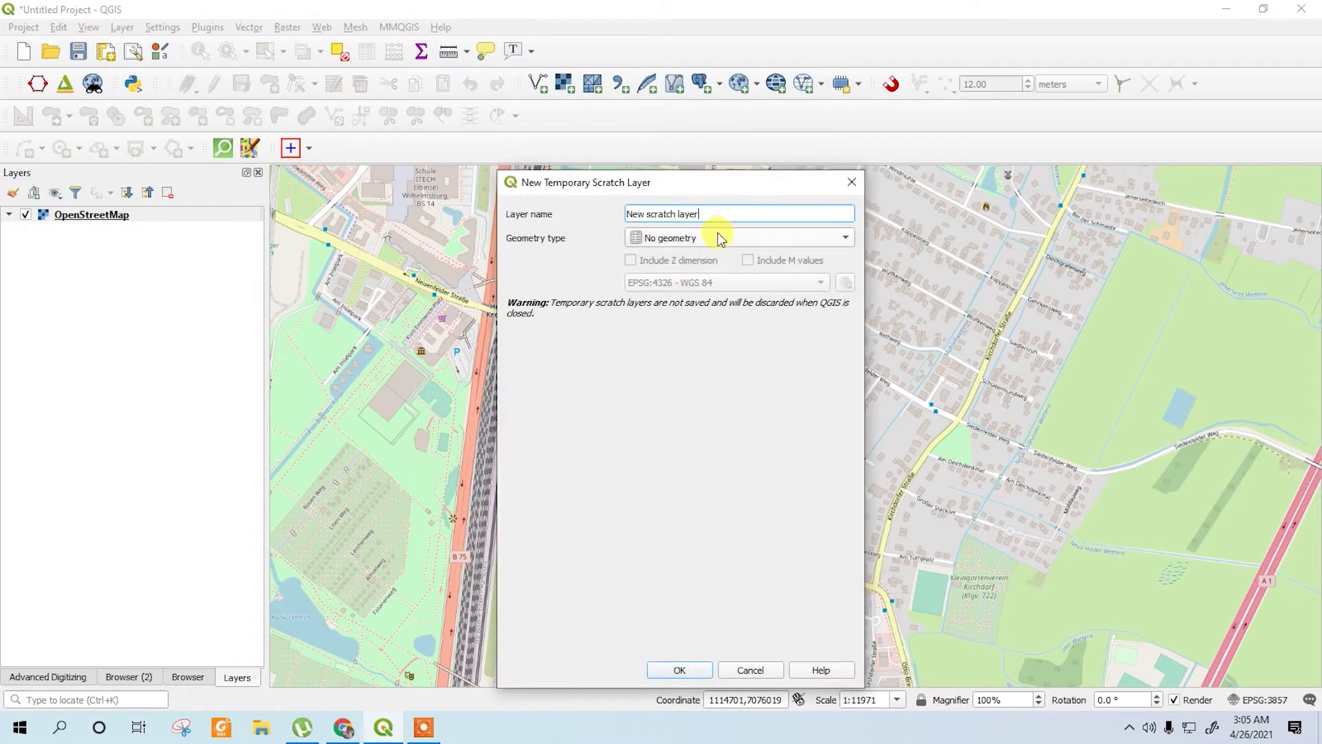
left_click(719, 238)
left_click(697, 289)
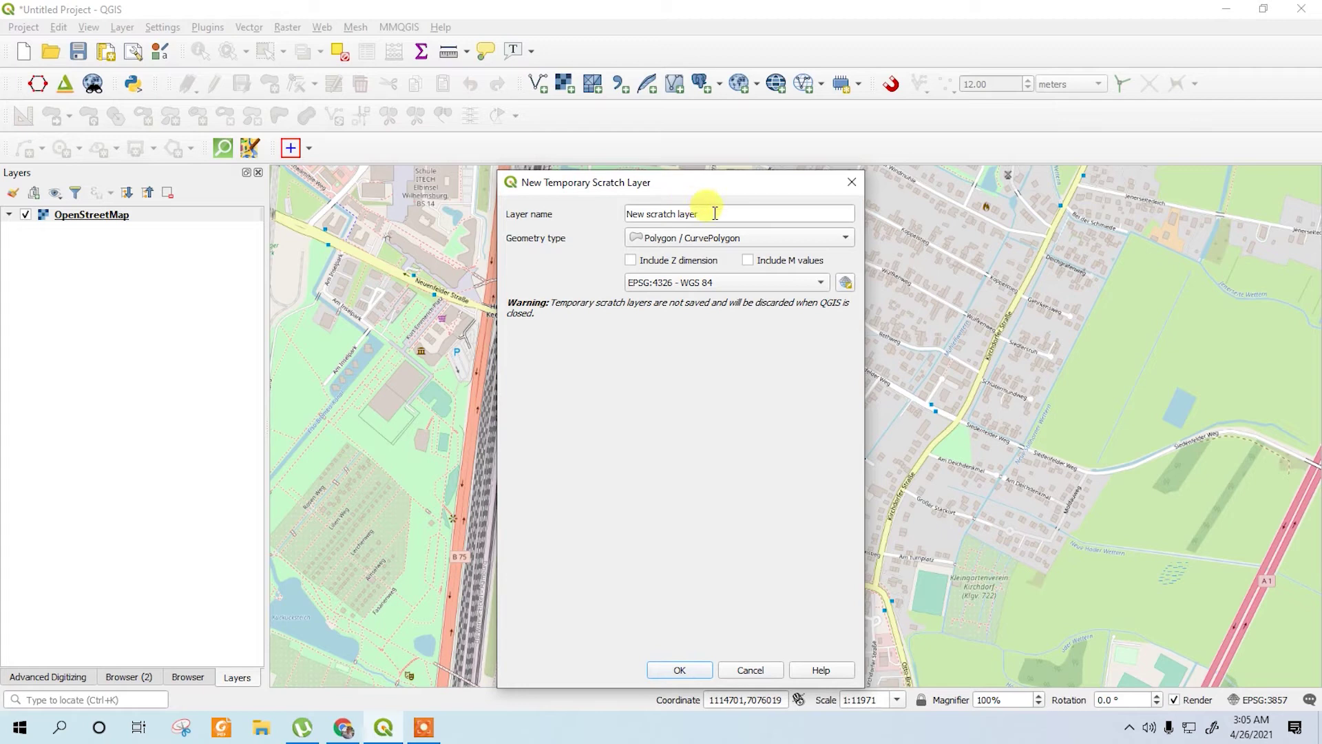
left_click_drag(713, 214, 609, 213)
type("Site")
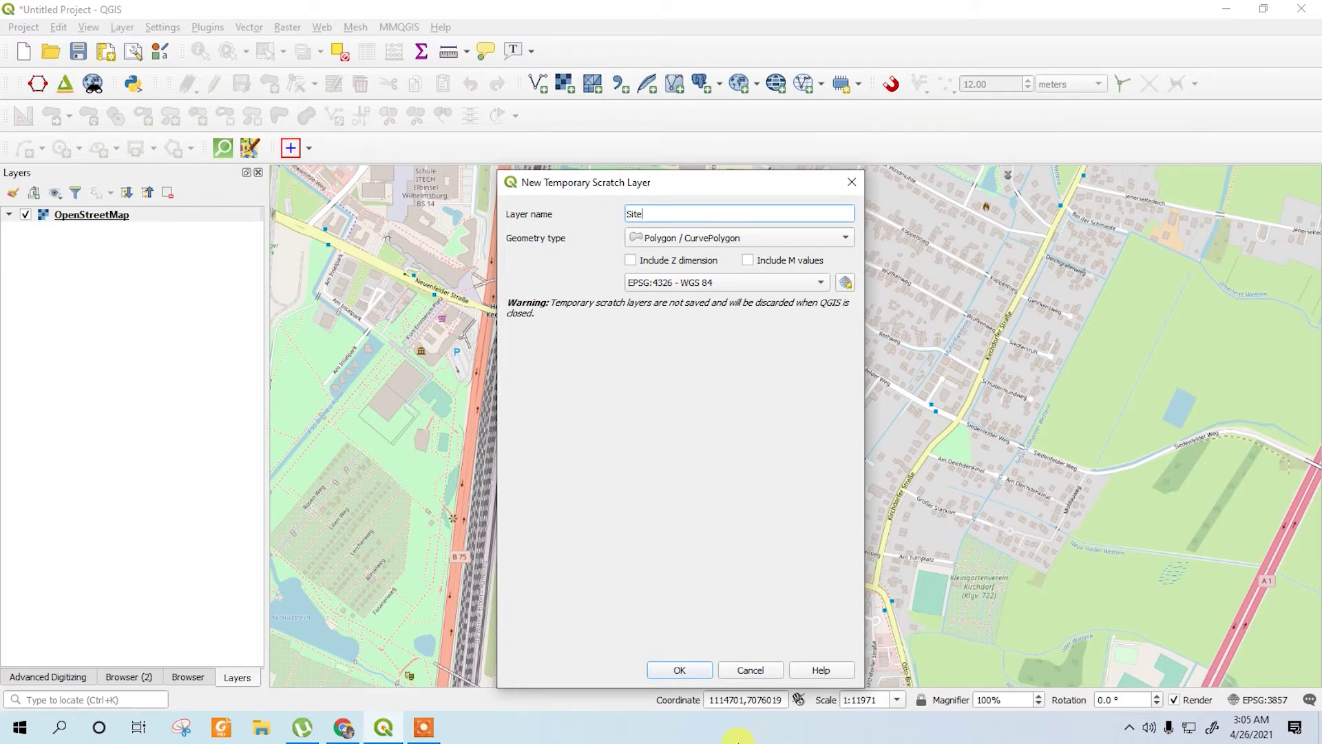
left_click(747, 283)
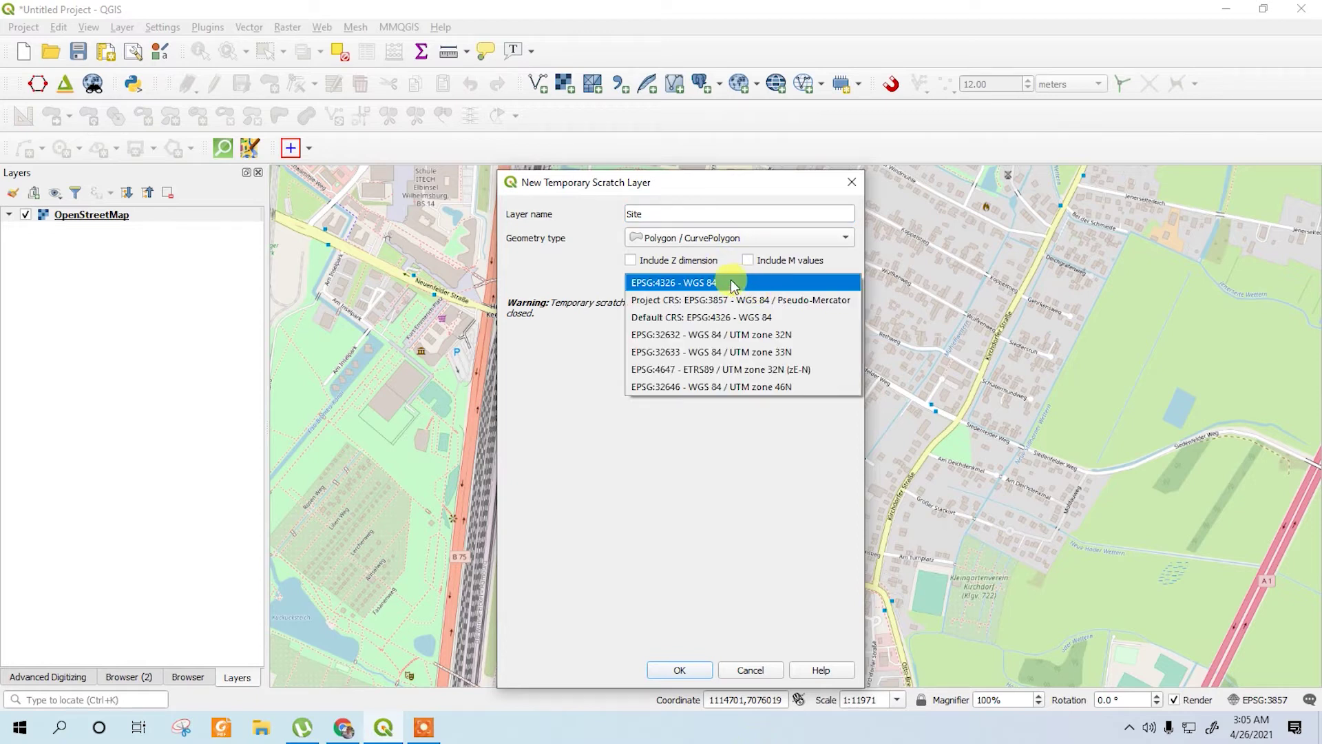
left_click(760, 336)
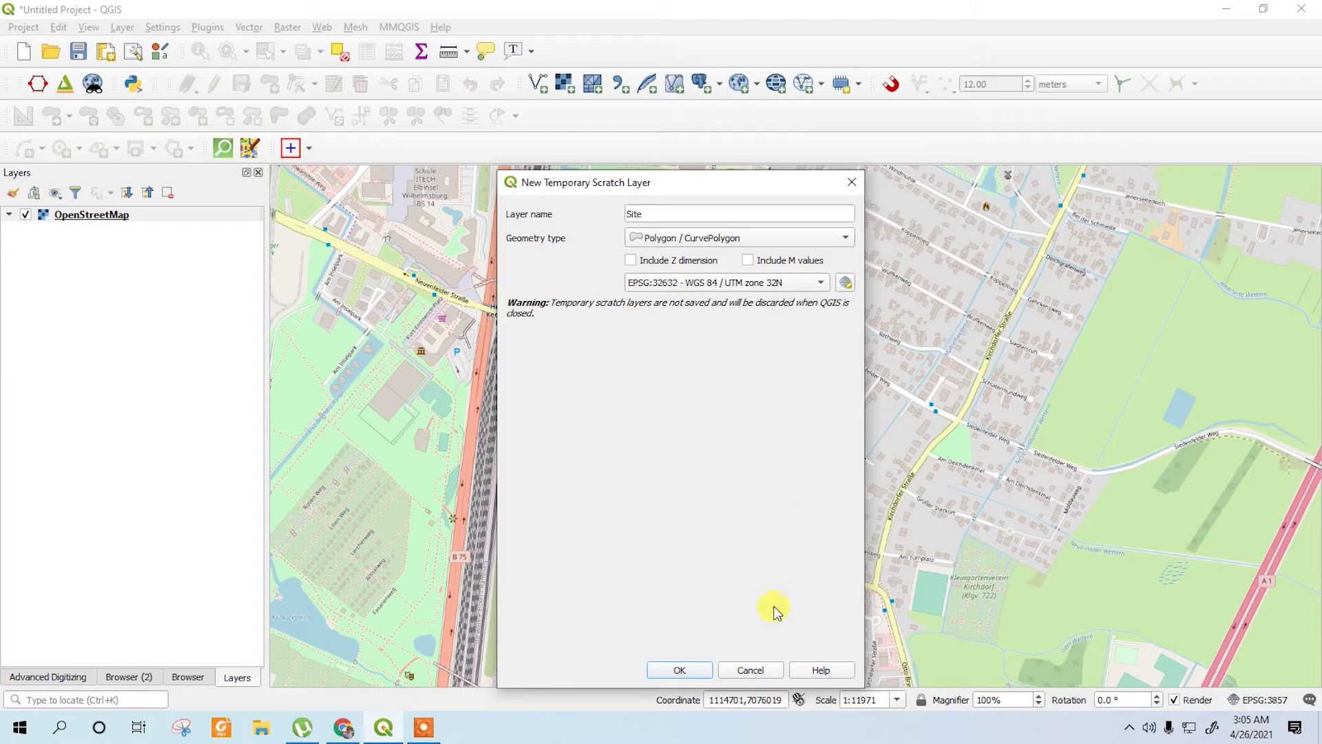
left_click(682, 669)
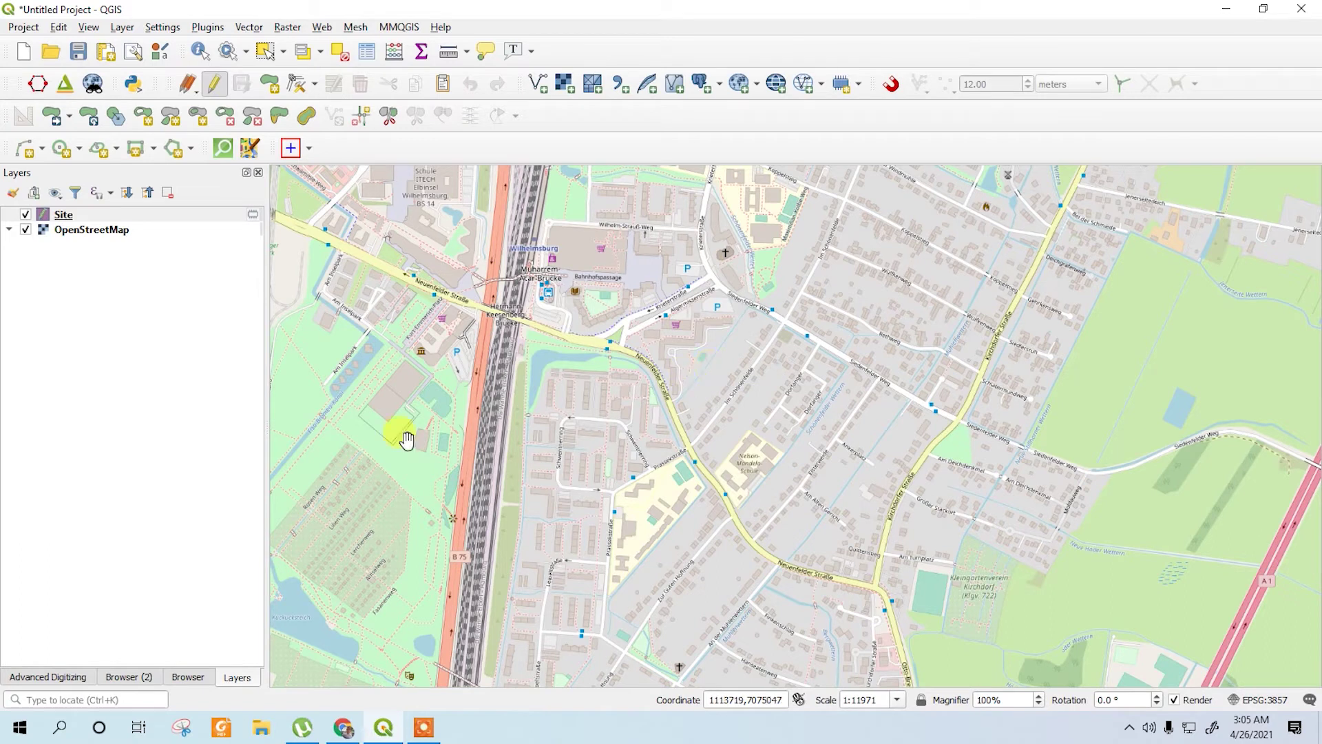
- Start adding a polygon feature to the Site layer with the Advanced Digitizing tools enabled
left_click(71, 679)
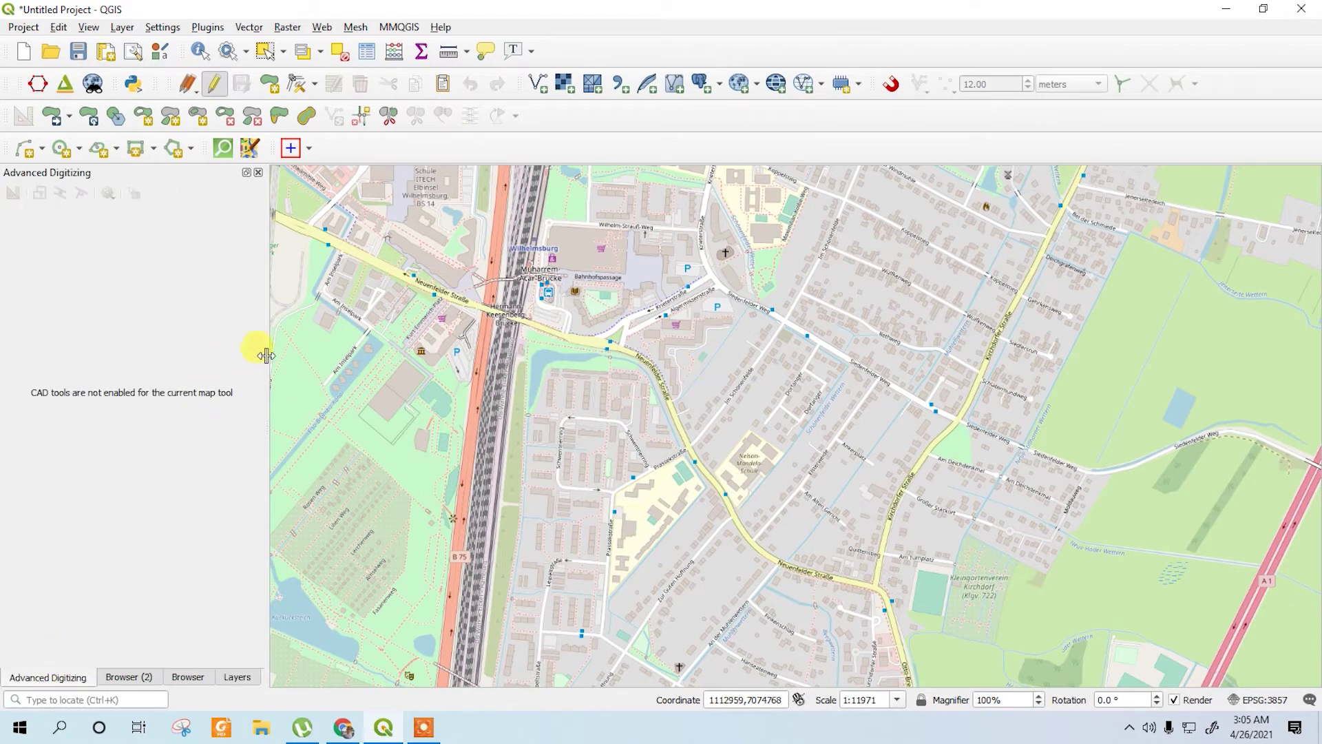
left_click(237, 677)
left_click(83, 214)
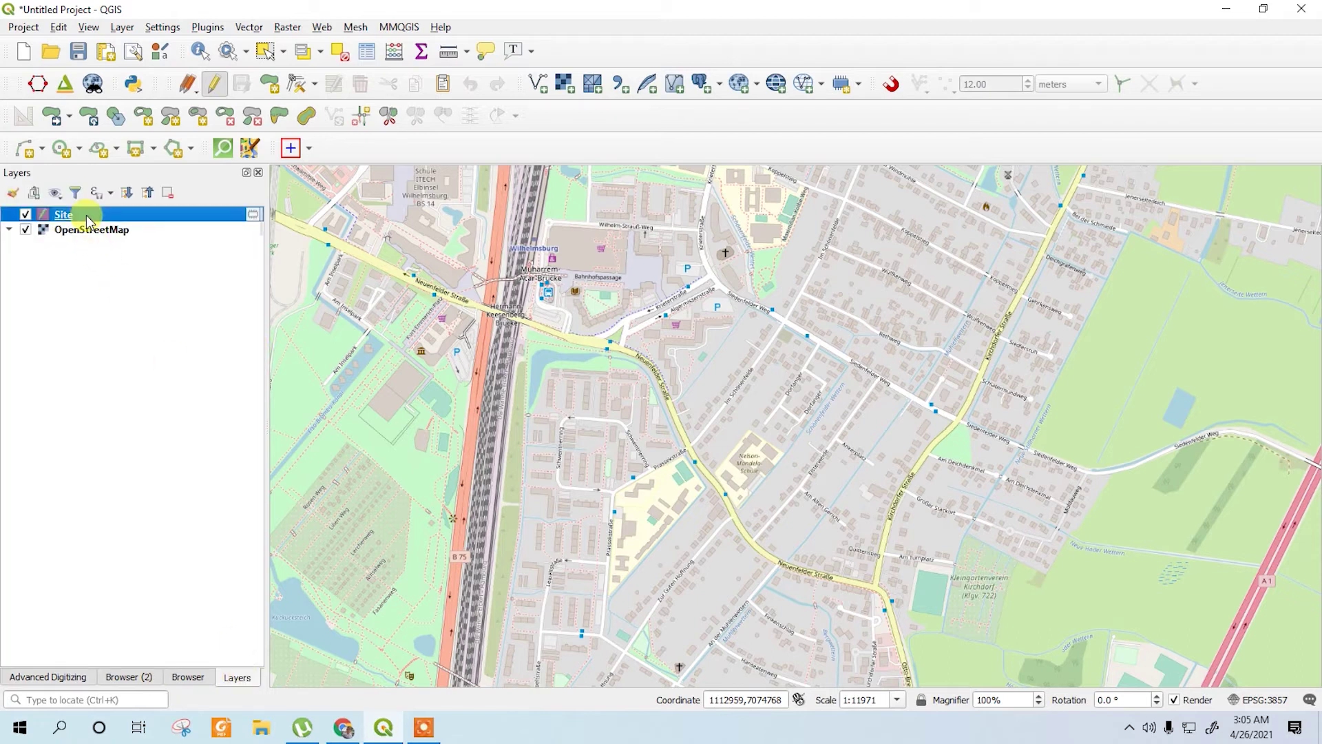
left_click(267, 85)
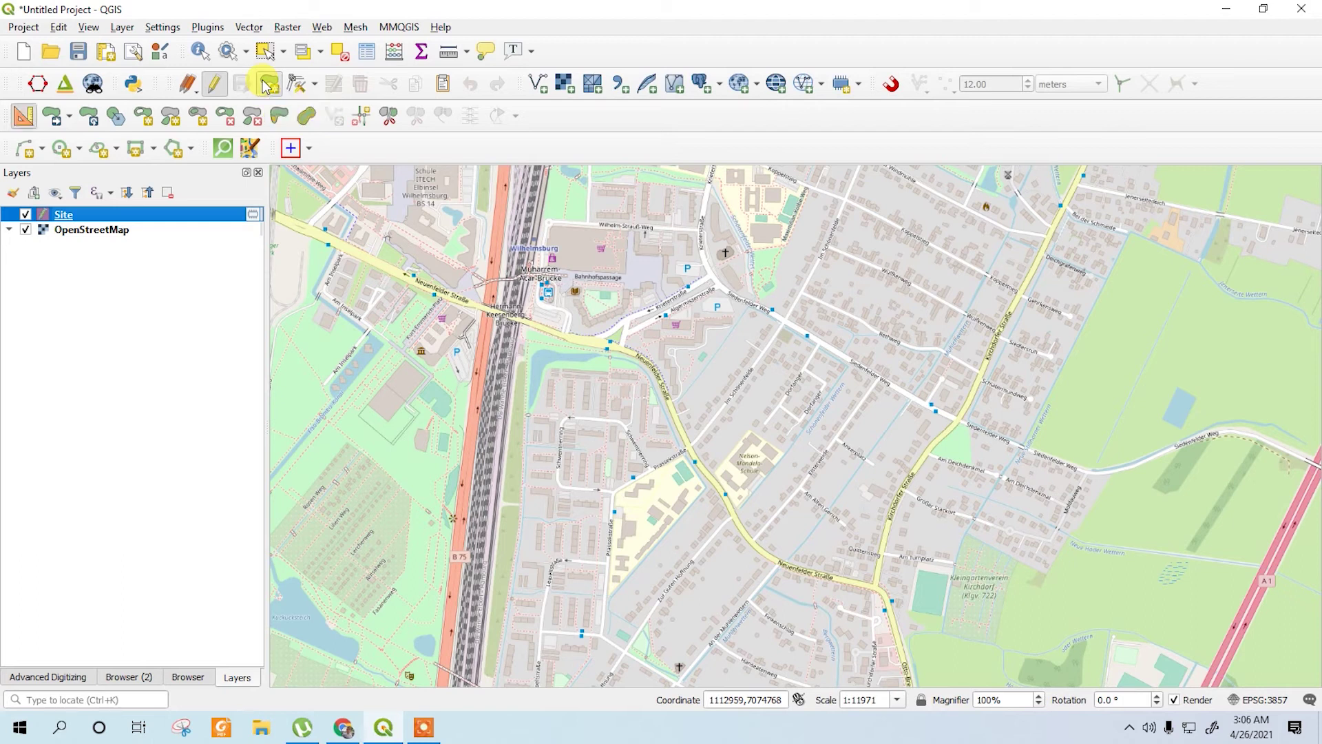
left_click(58, 679)
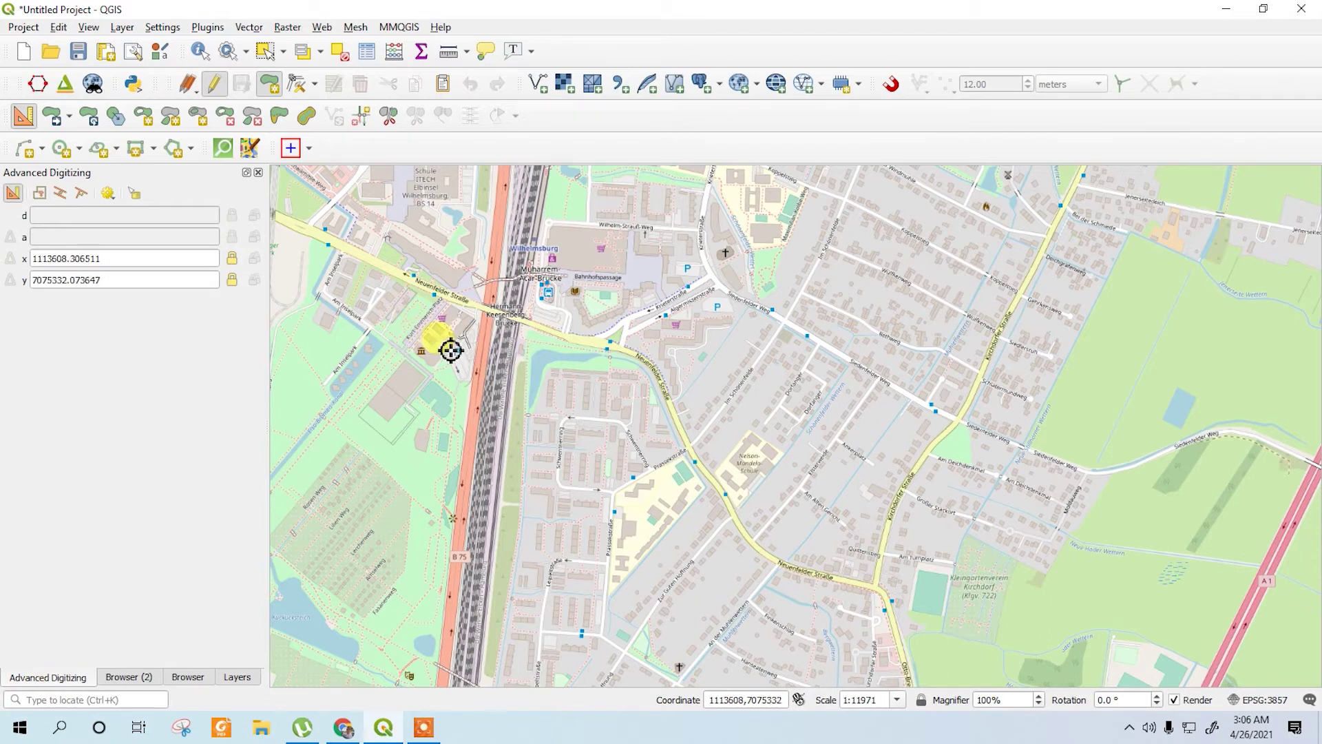
scroll(475, 319, "up", 1)
left_click_drag(435, 336, 602, 319)
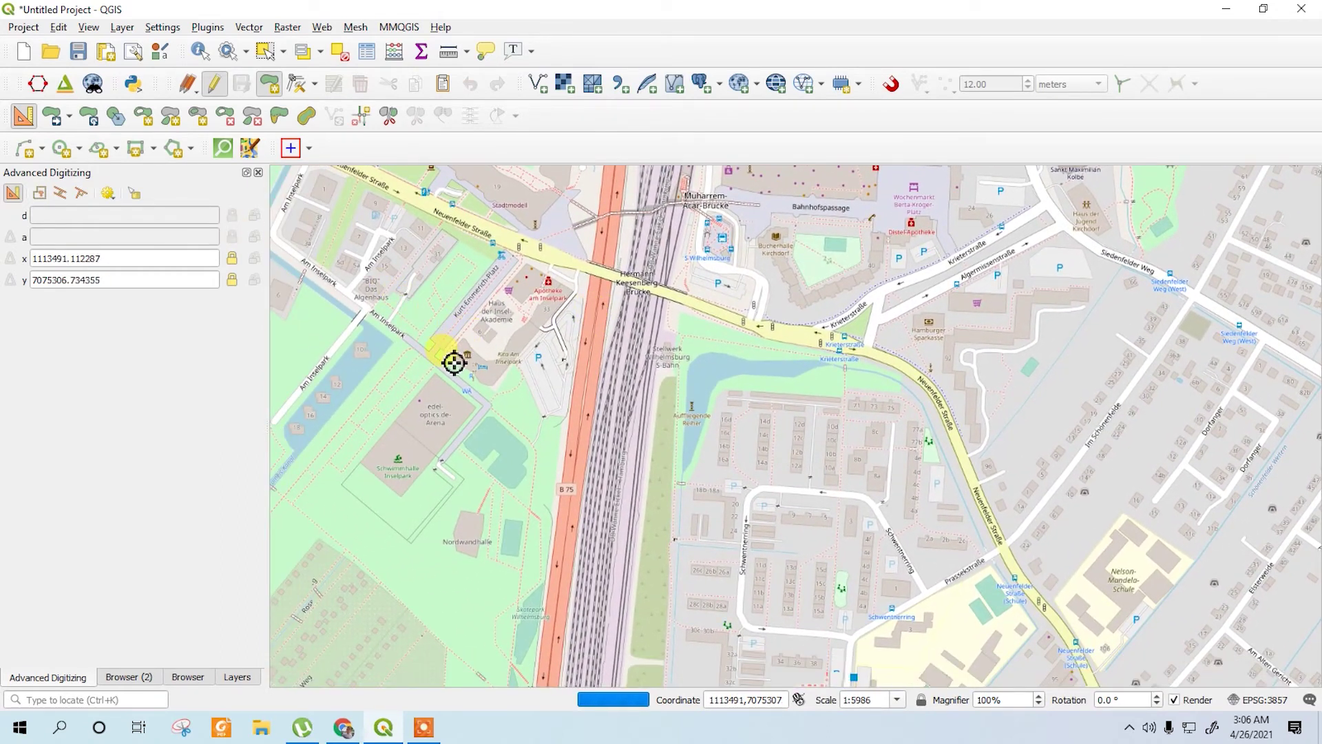
scroll(453, 361, "up", 1)
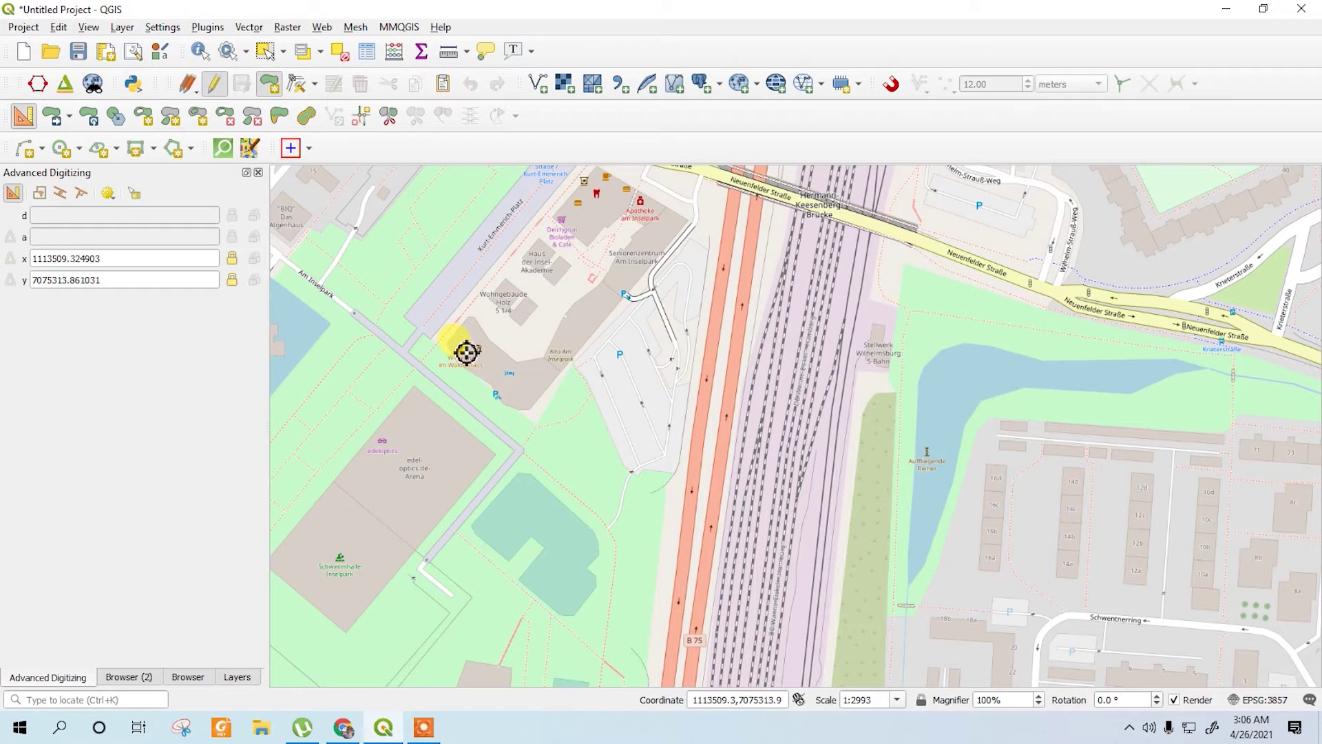
left_click(467, 353)
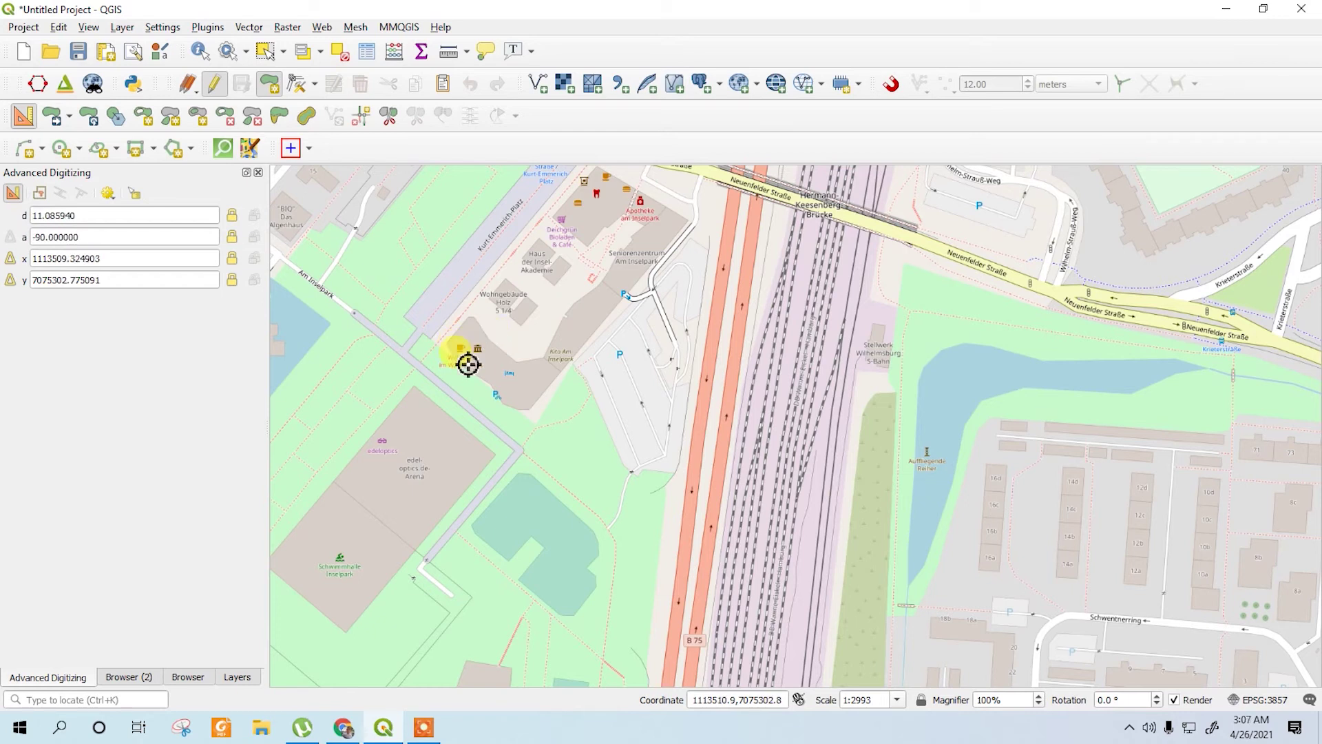
- Try to draw a circle centred on the Wälderhaus building with its radius locked to 500
left_click(61, 151)
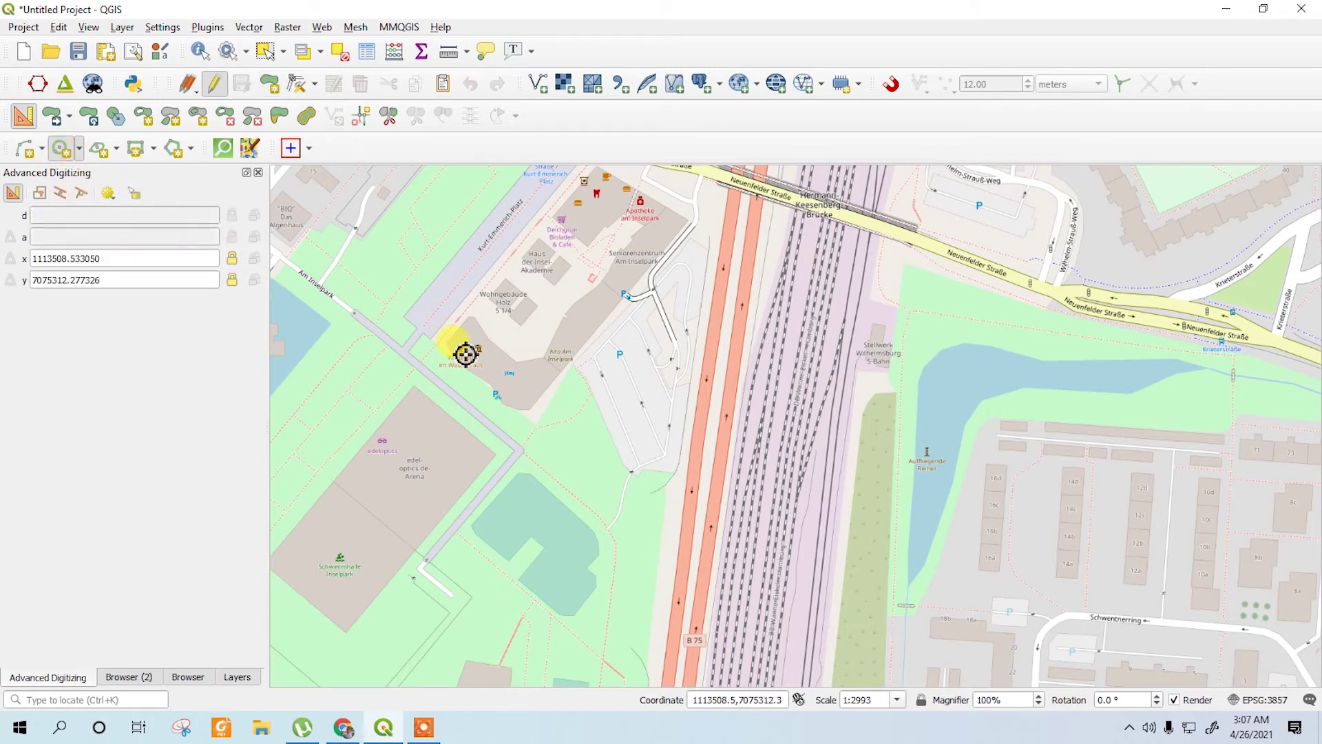
scroll(465, 352, "up", 1)
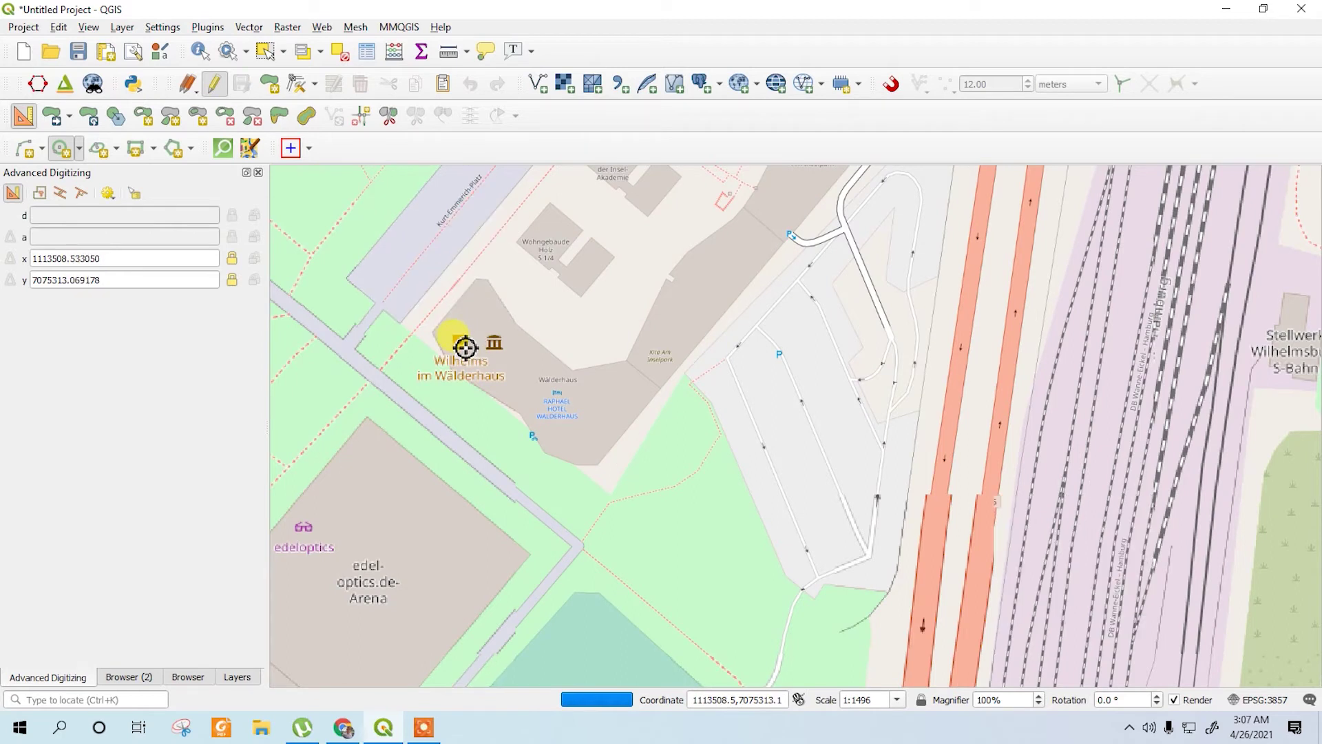
left_click(465, 348)
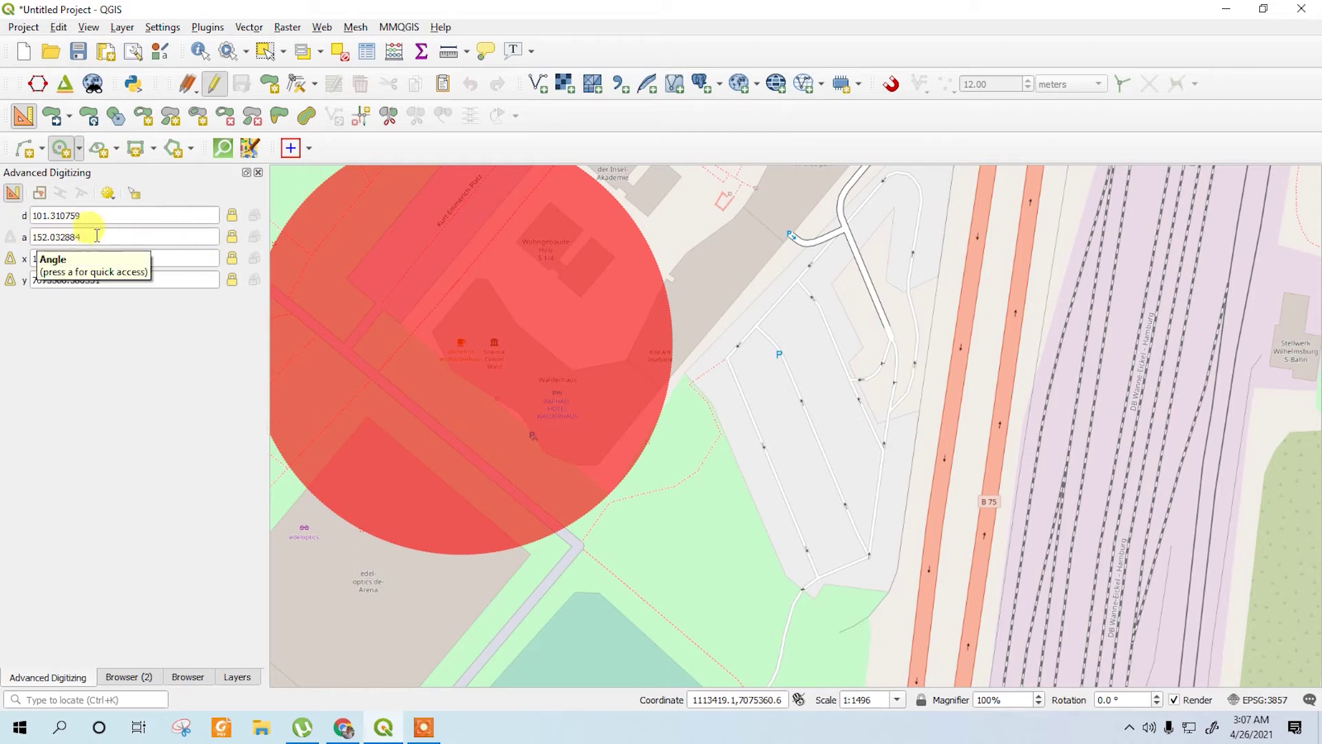
left_click_drag(88, 215, 46, 212)
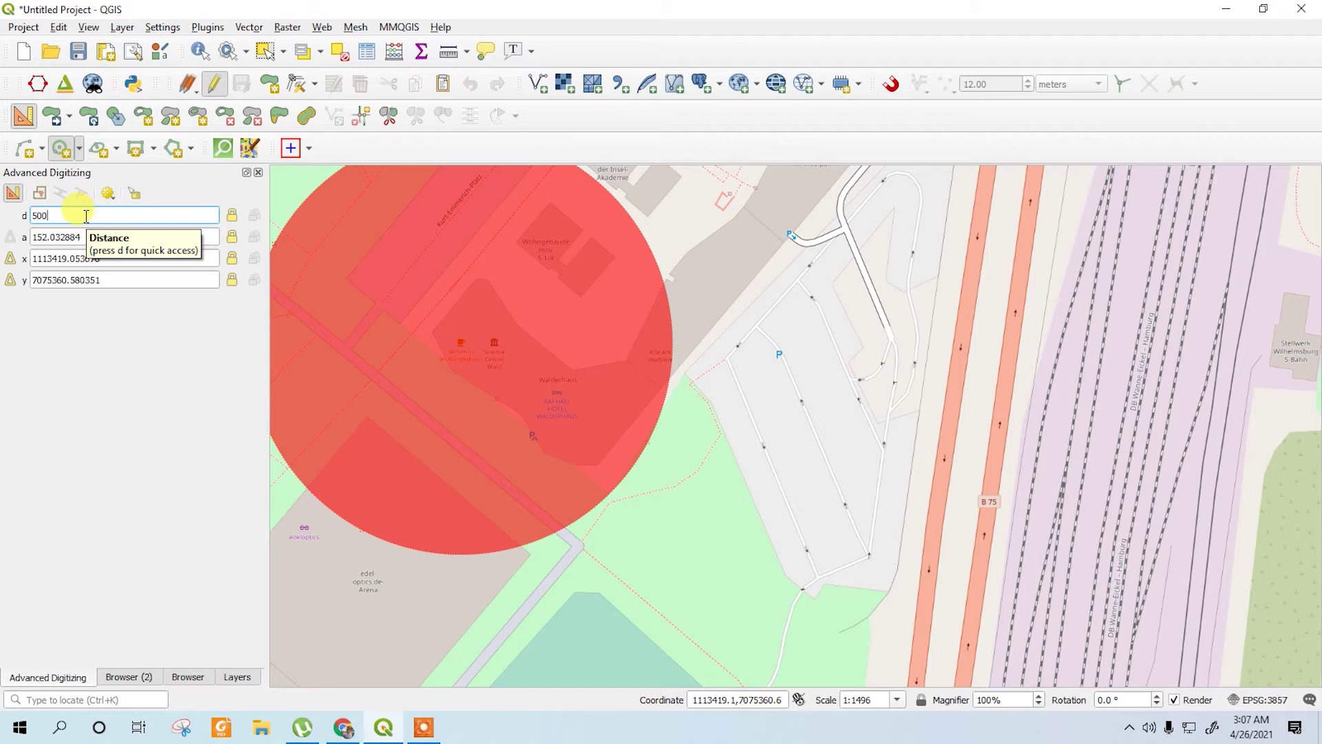
left_click(234, 217)
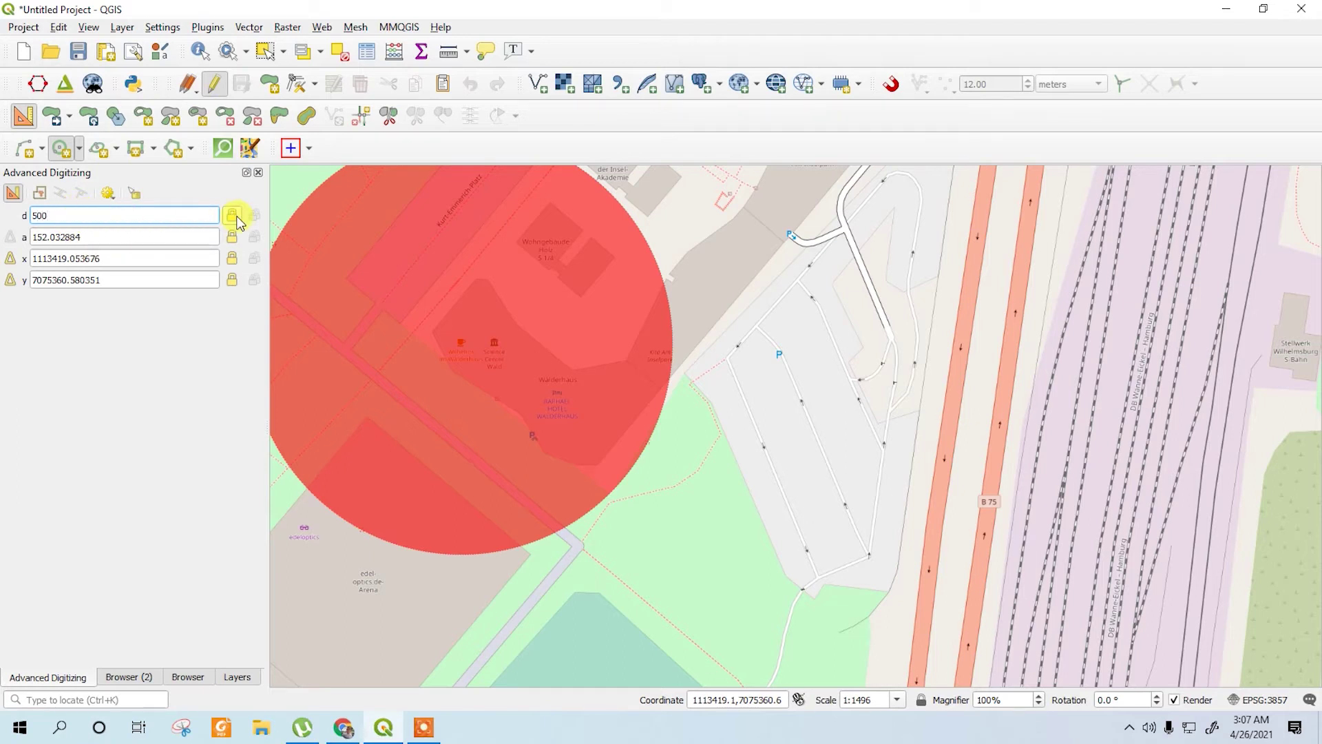
scroll(549, 427, "down", 4)
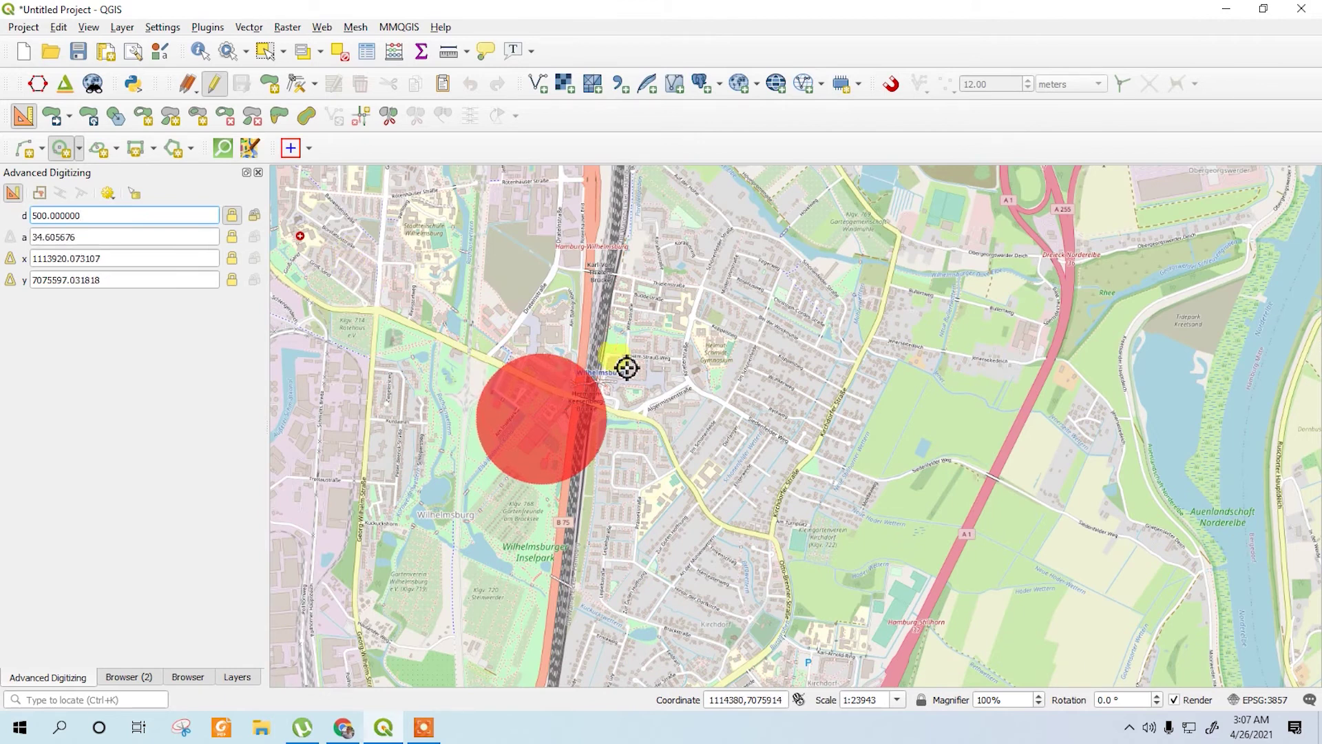
scroll(617, 454, "up", 1)
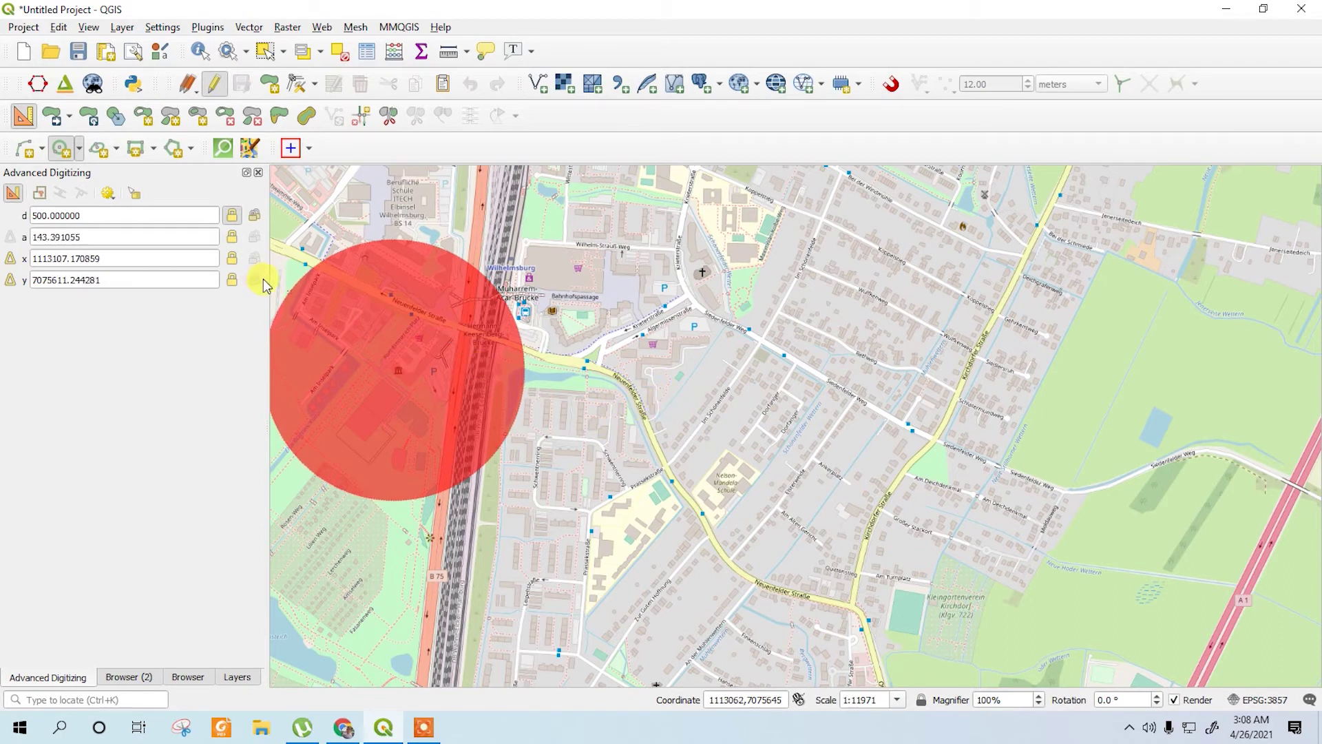
- Start a rectangle beside Neuenfelder Straße, locking its first side to a 90° angle and a distance of 1000
left_click(134, 149)
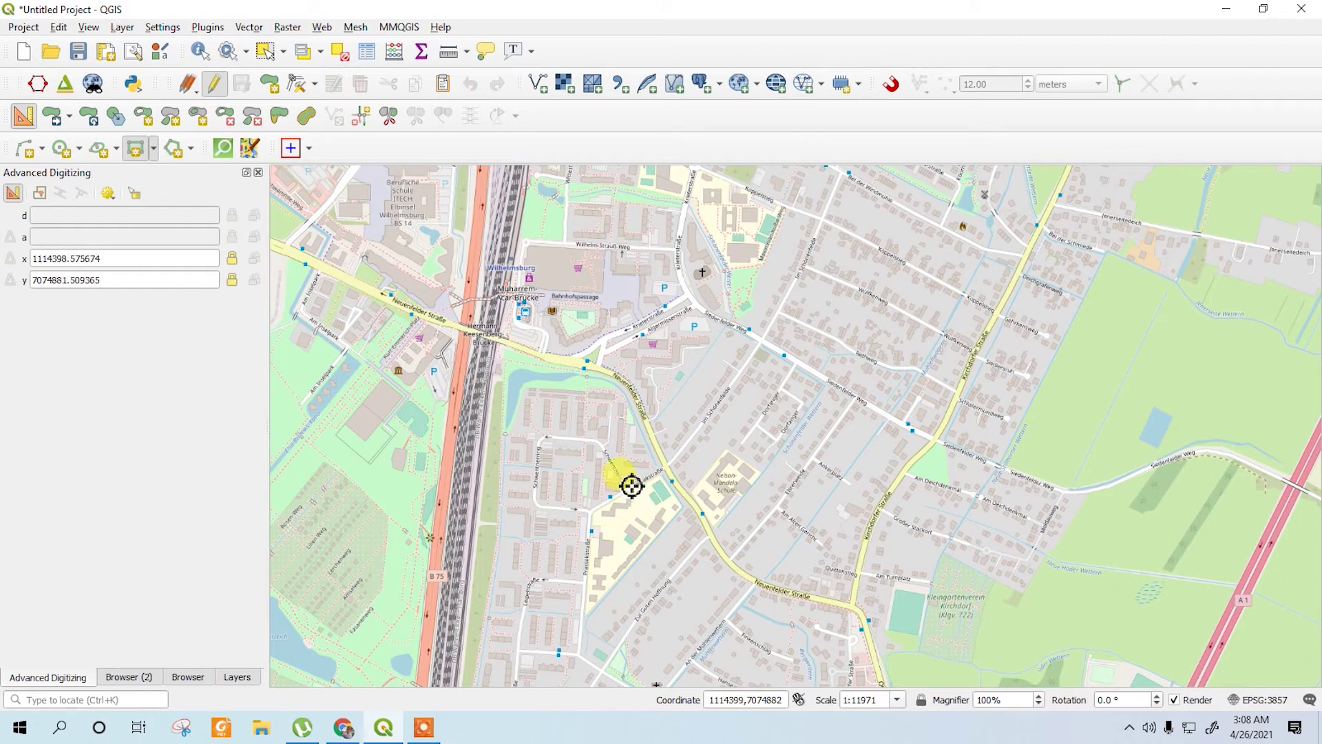
scroll(655, 473, "down", 1)
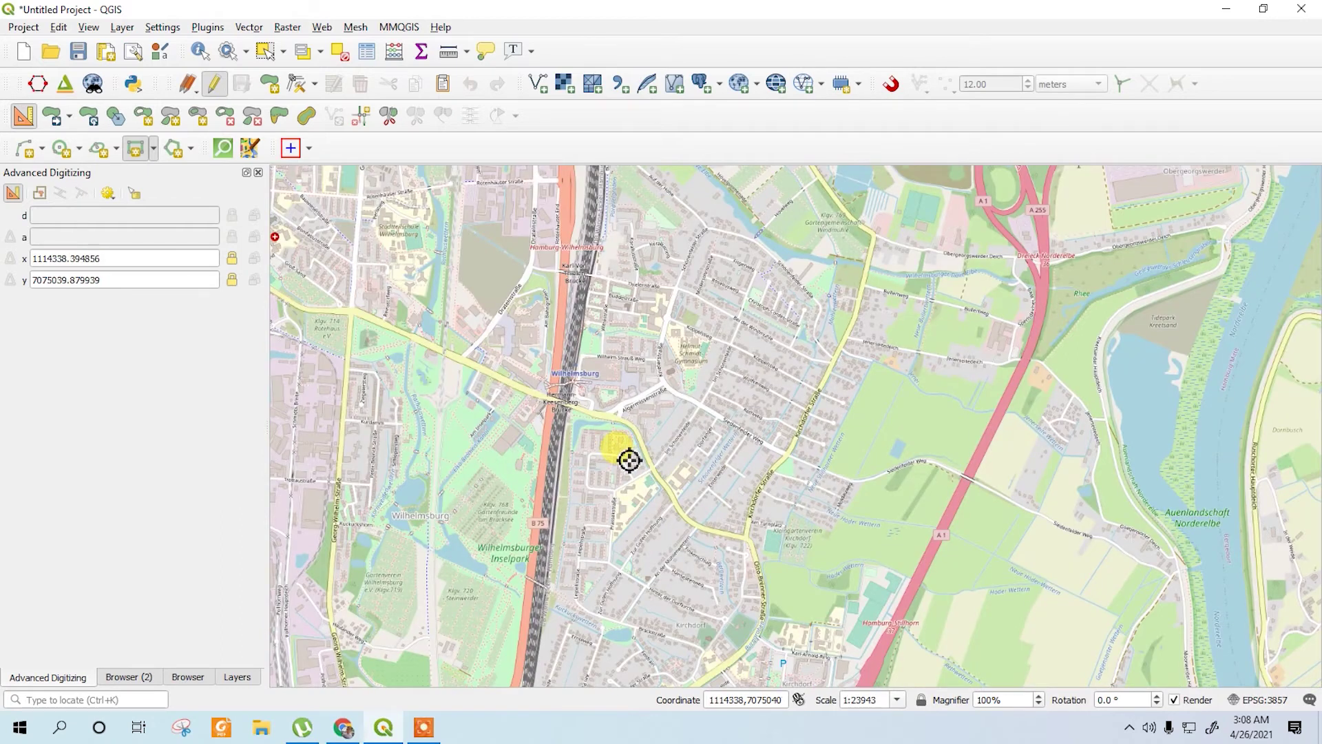
left_click(628, 458)
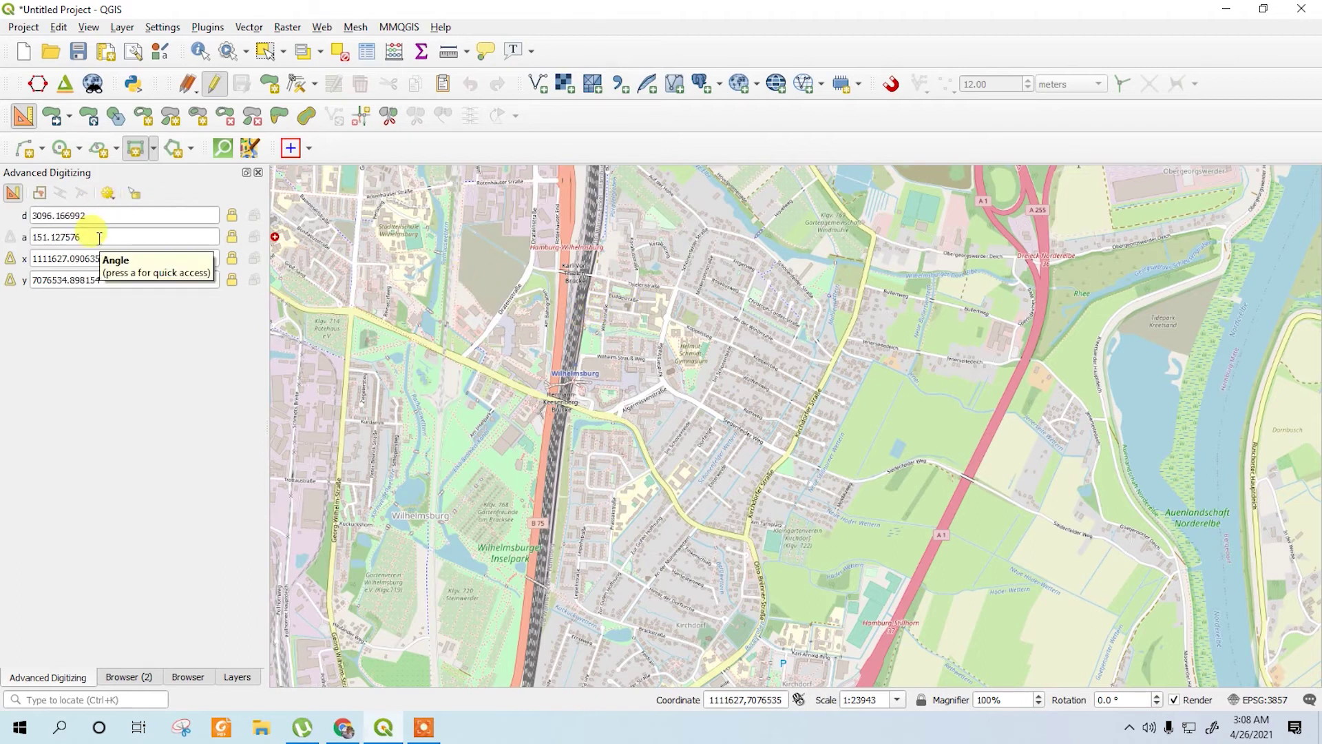
key("a")
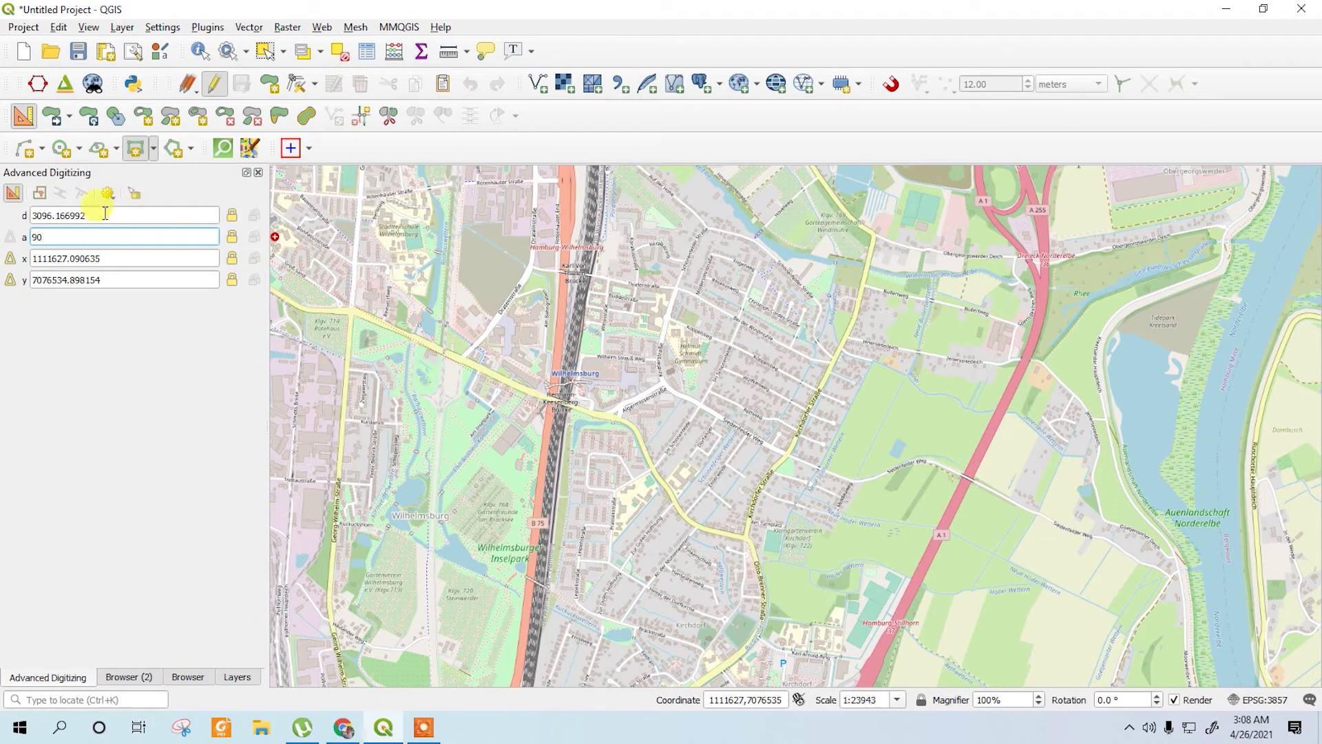
left_click(232, 236)
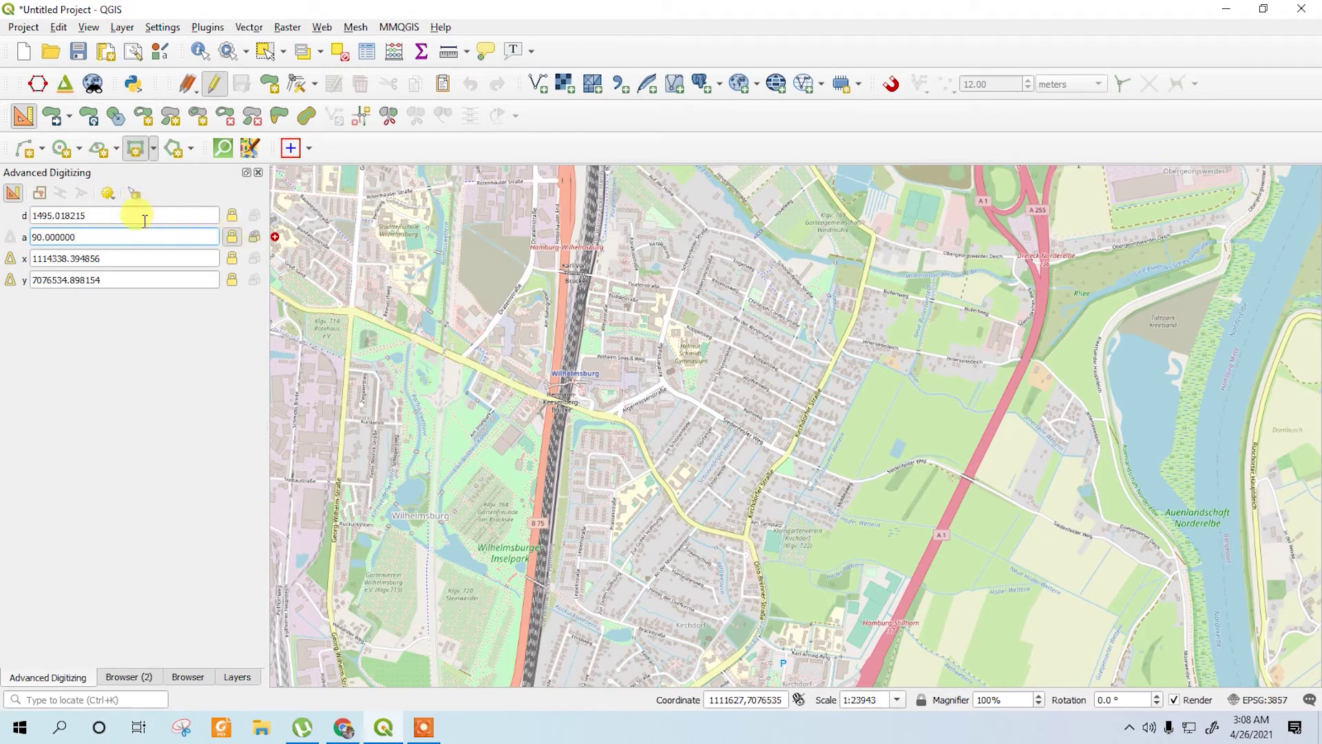
key("d")
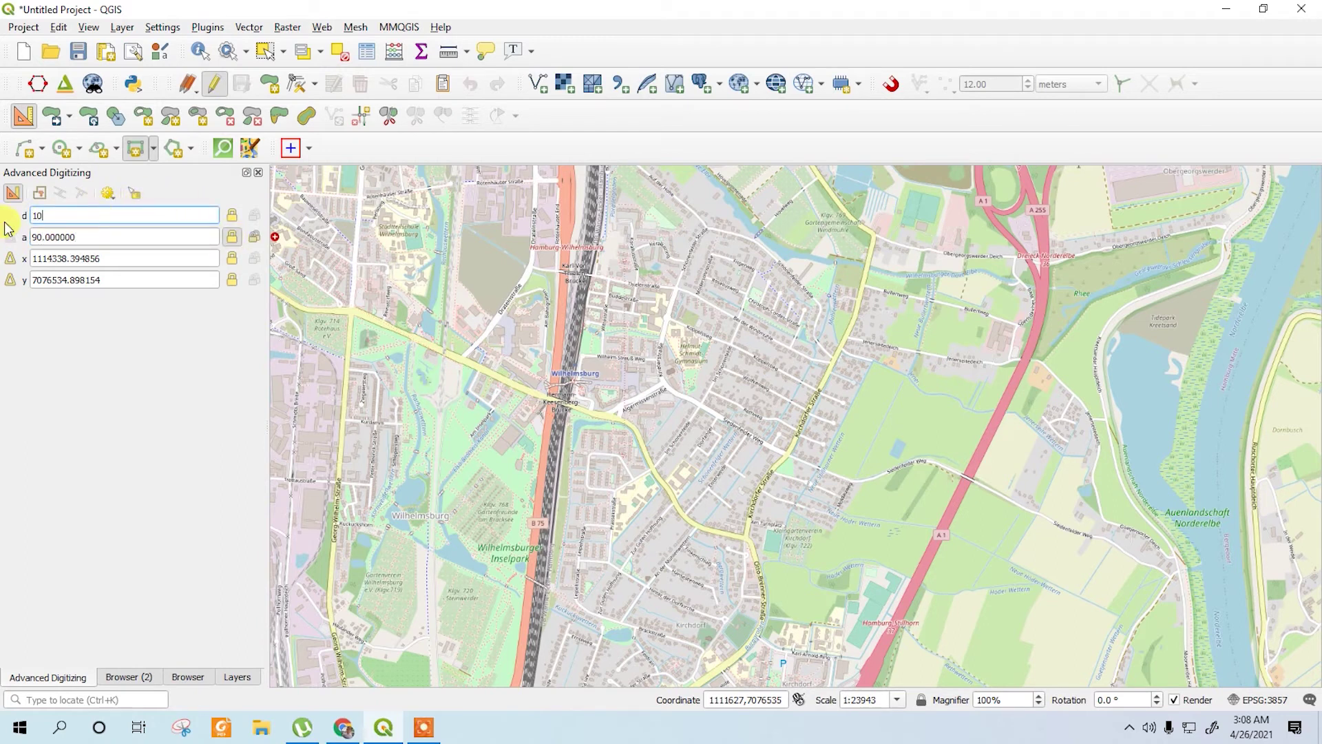
type("1000")
left_click(232, 215)
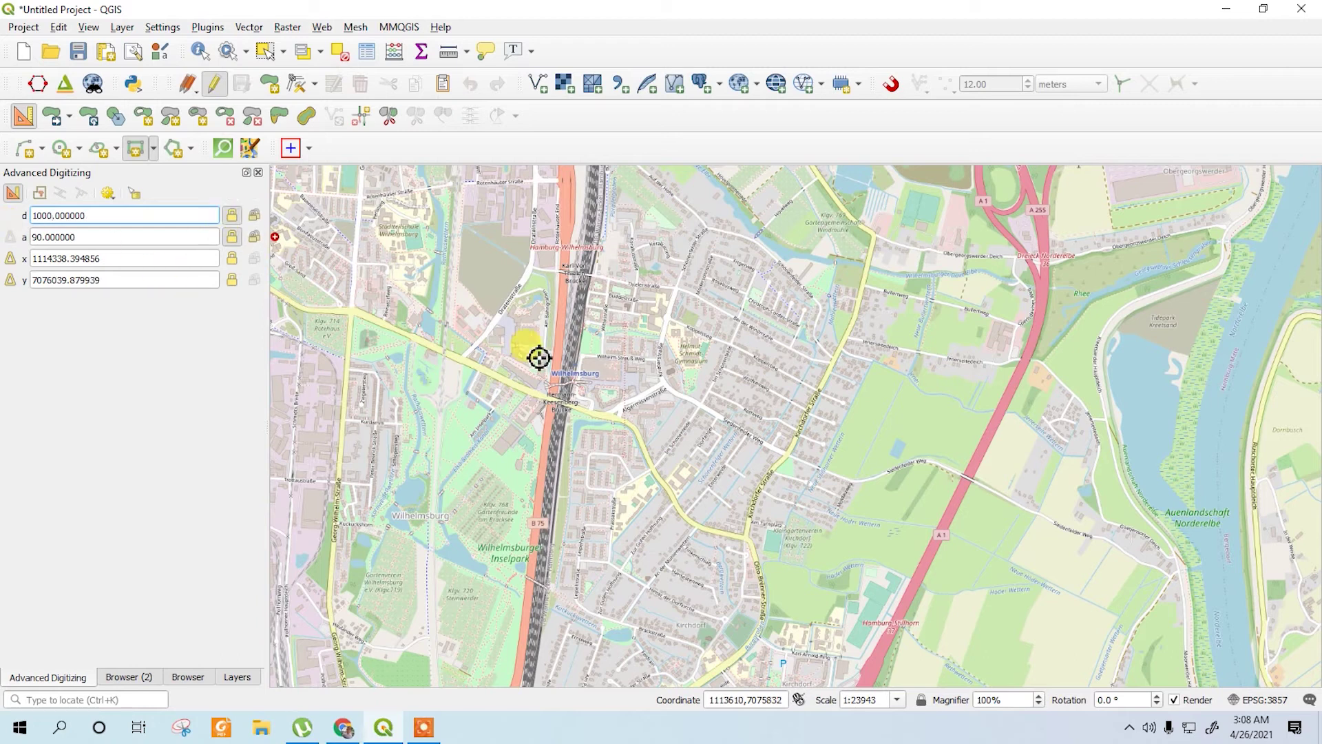
left_click(658, 273)
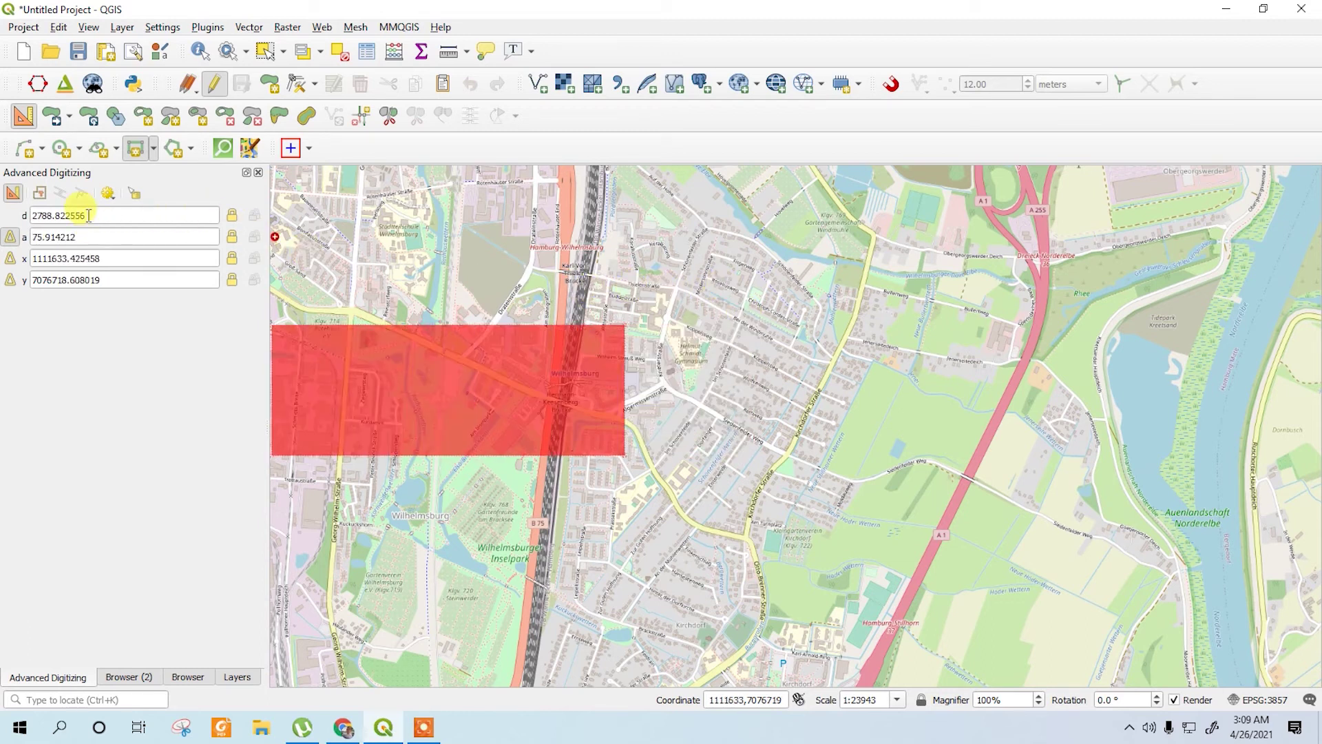
- Complete the rectangle as a square, locking the second side to a 90° angle and a distance of 1000
left_click_drag(110, 237, 35, 241)
type("9")
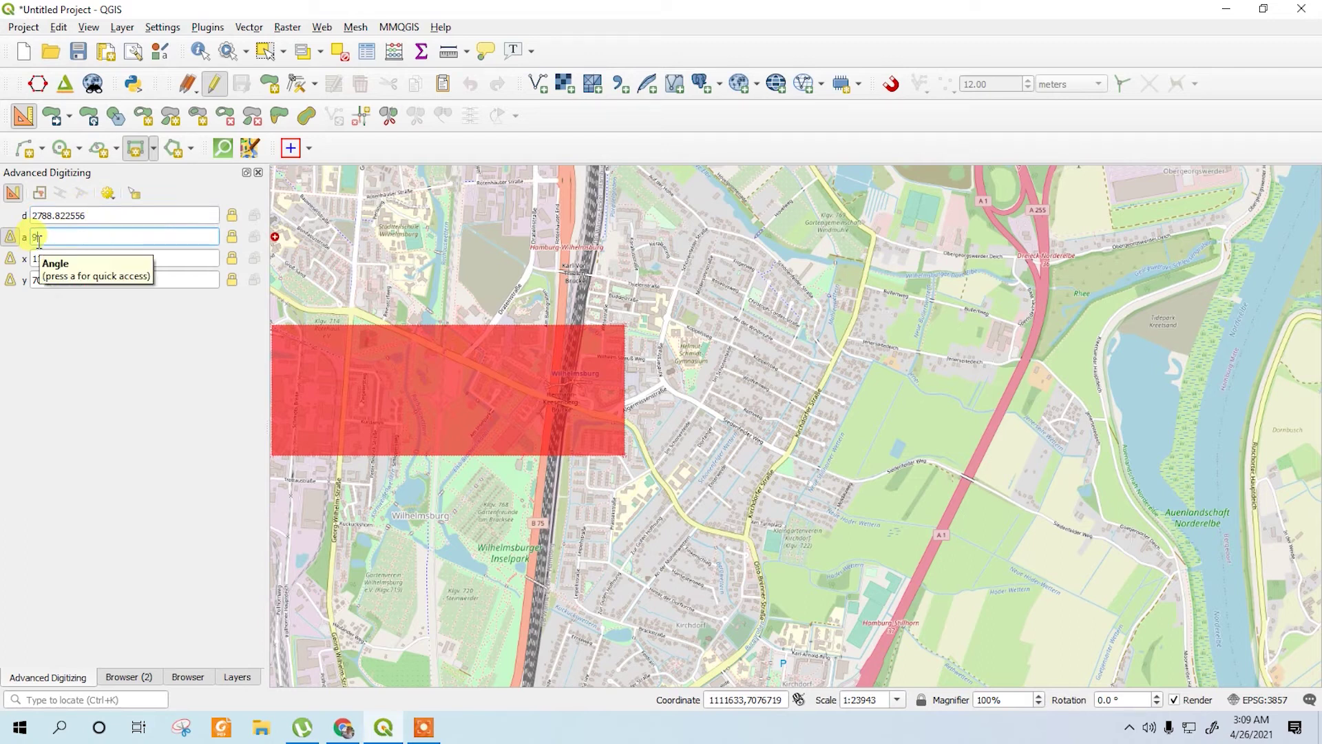
type("0")
left_click(232, 237)
left_click_drag(90, 215, 3, 227)
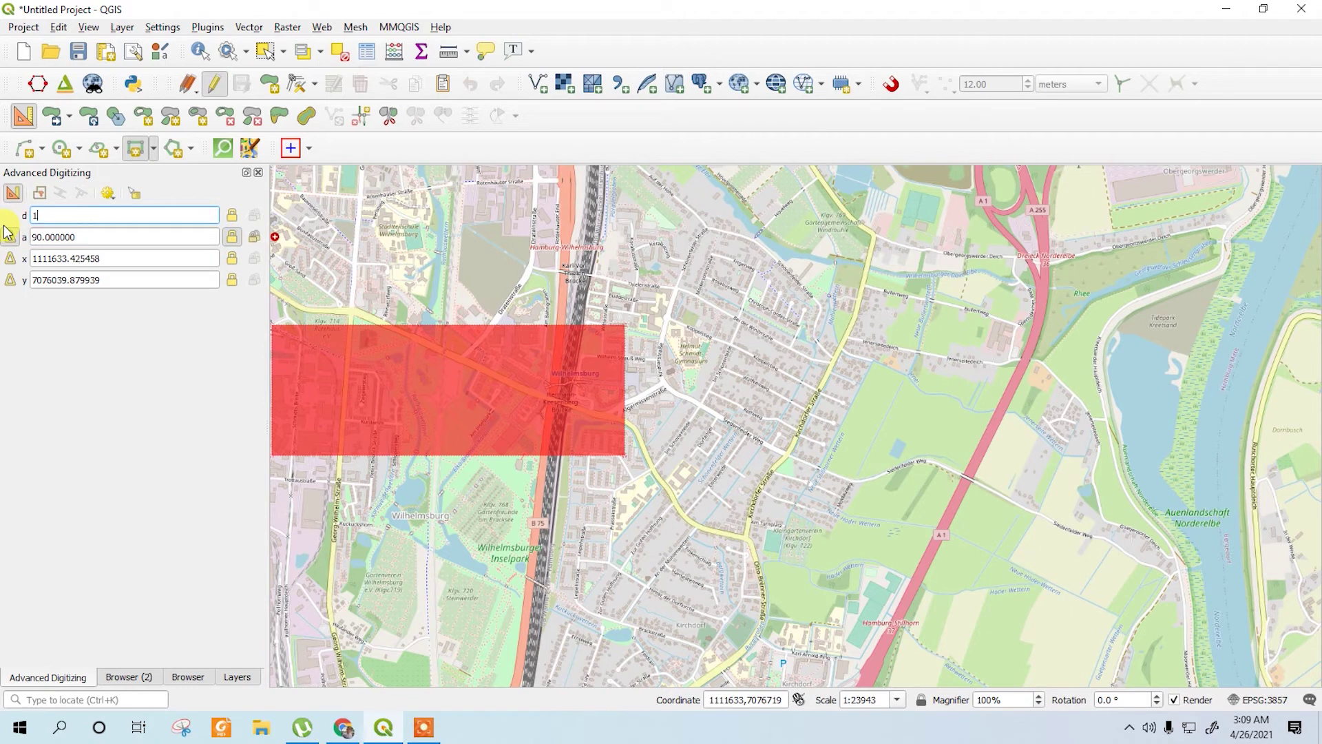
type("1000")
left_click(233, 216)
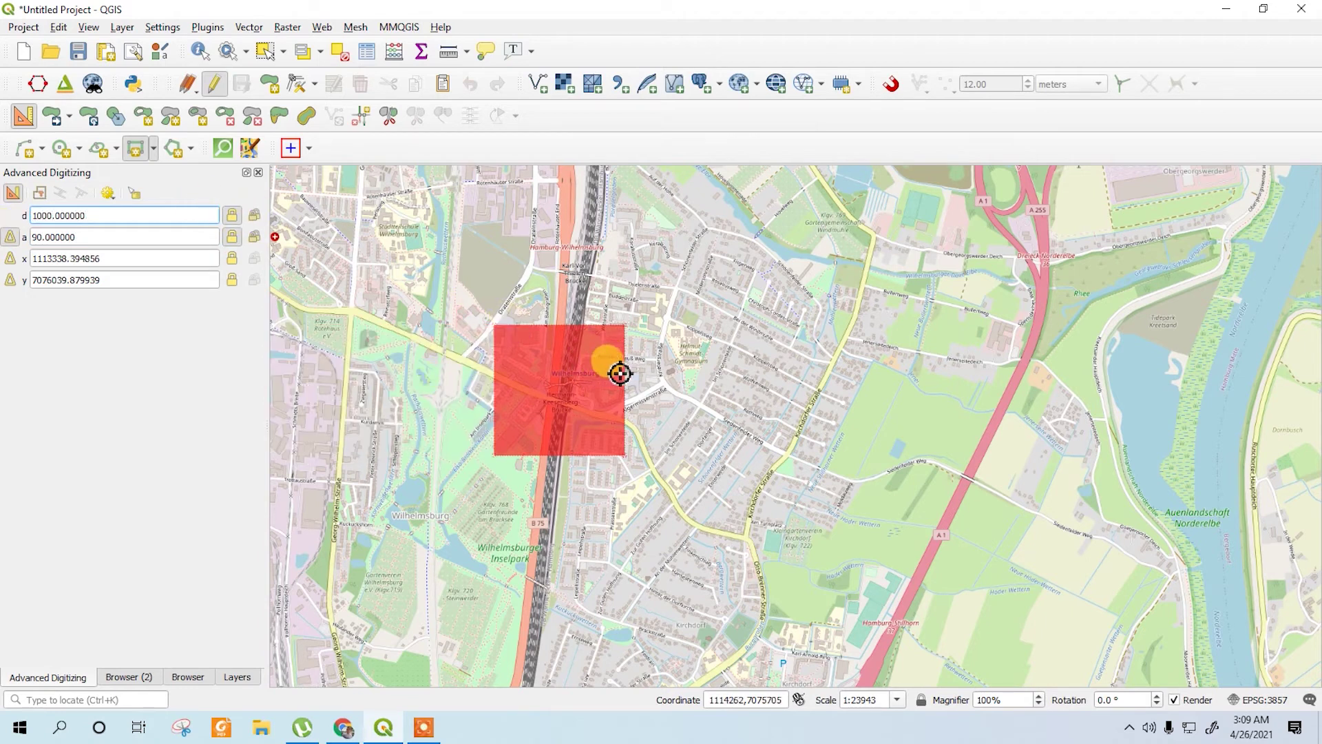
left_click(620, 373)
right_click(761, 353)
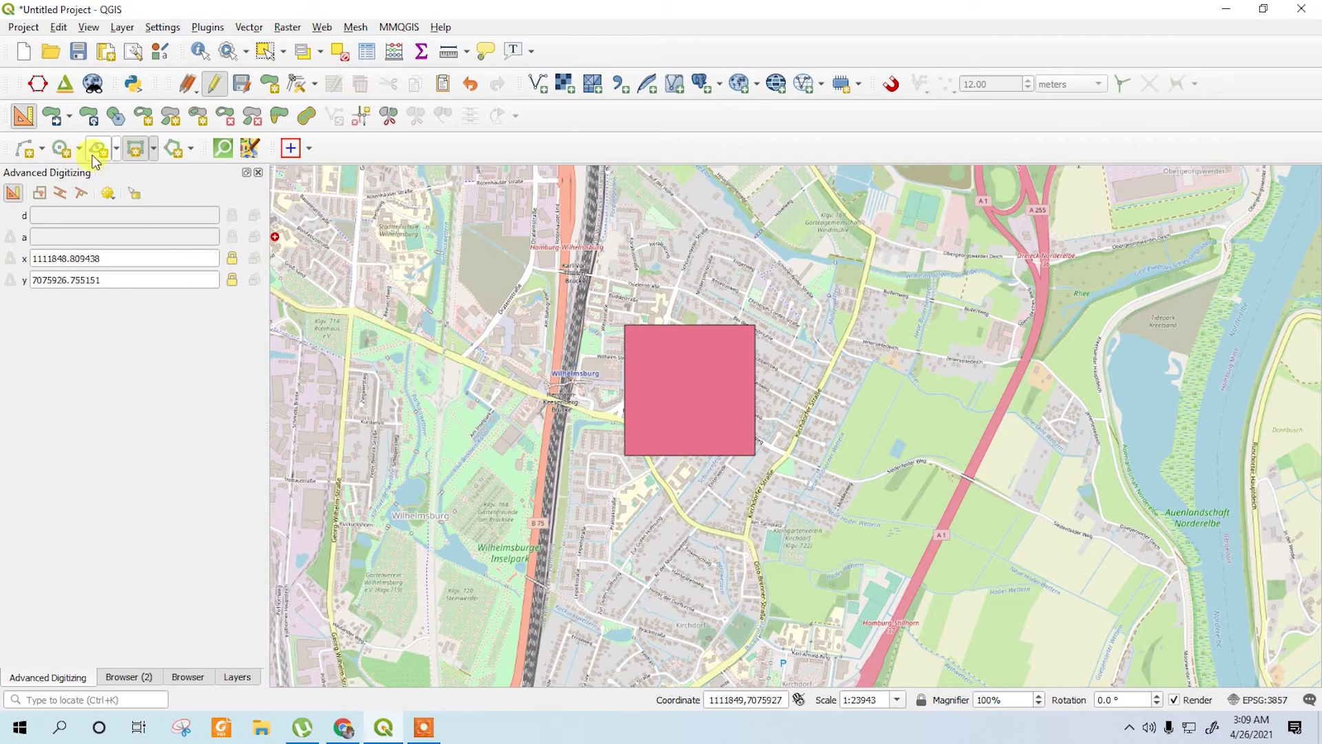
scroll(611, 407, "down", 1)
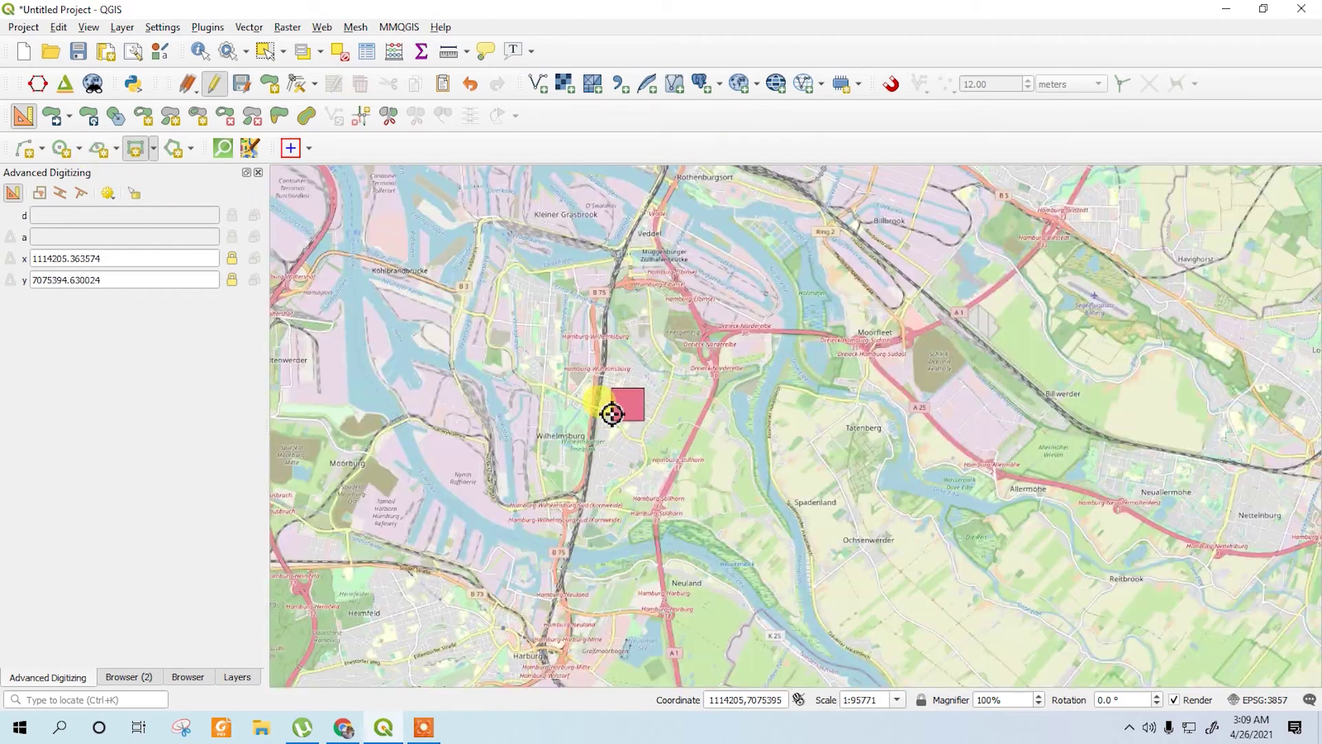
scroll(678, 423, "up", 1)
scroll(640, 422, "down", 1)
scroll(555, 452, "up", 1)
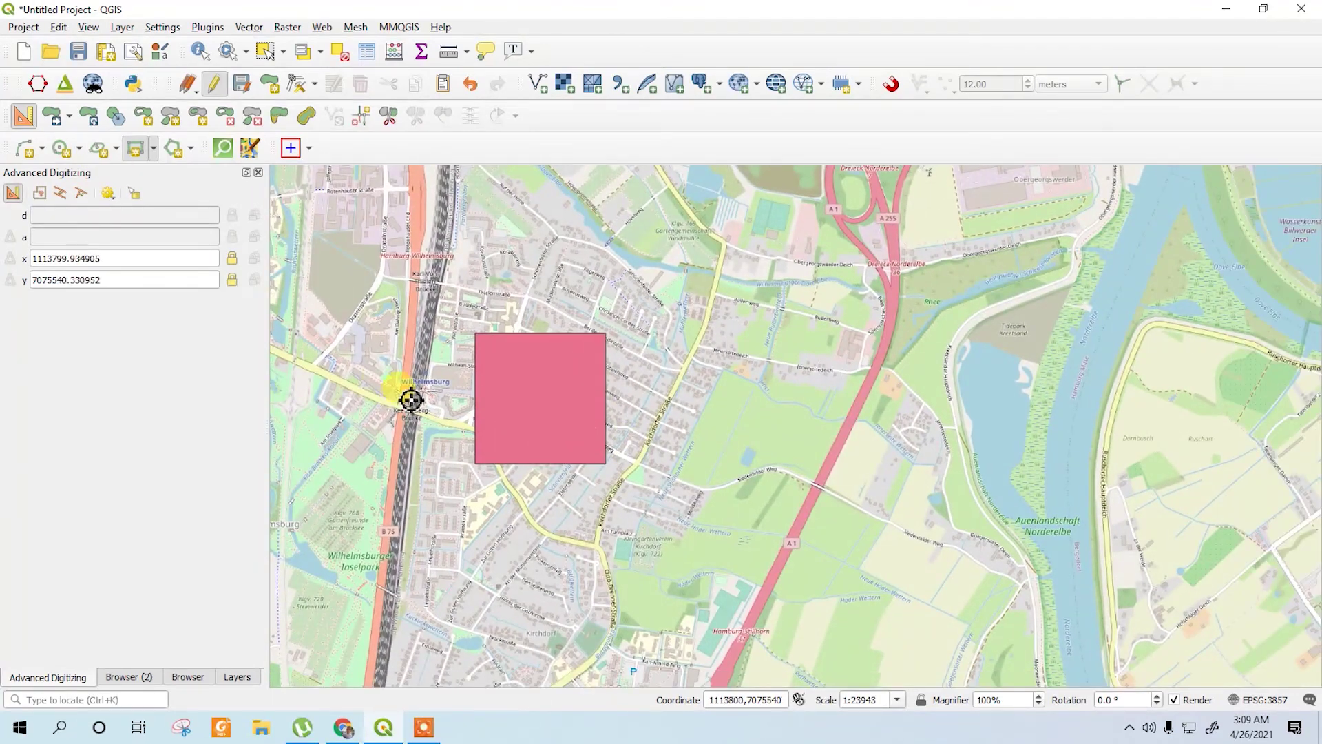
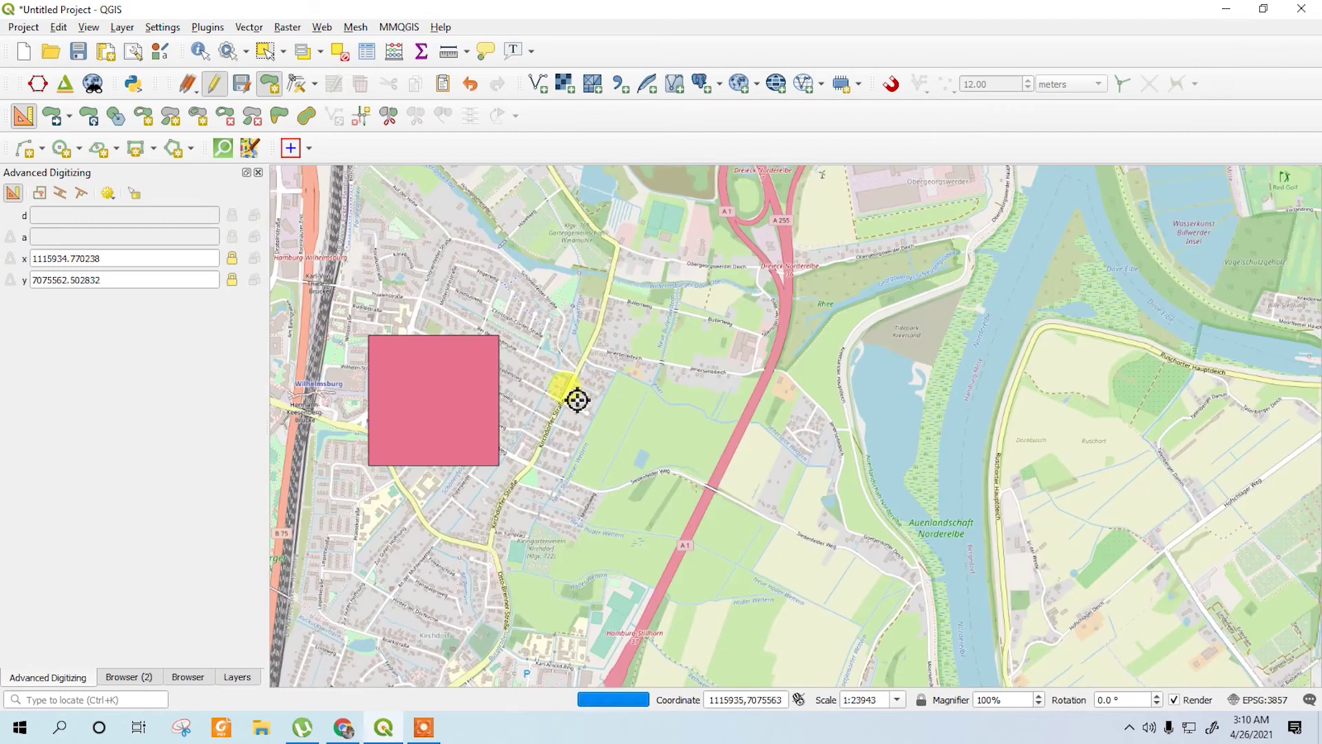
- Start a new polygon east of the square near Kirchdorfer Straße, with its first side locked to a 45° angle and a distance of 500
scroll(575, 379, "up", 1)
left_click(548, 396)
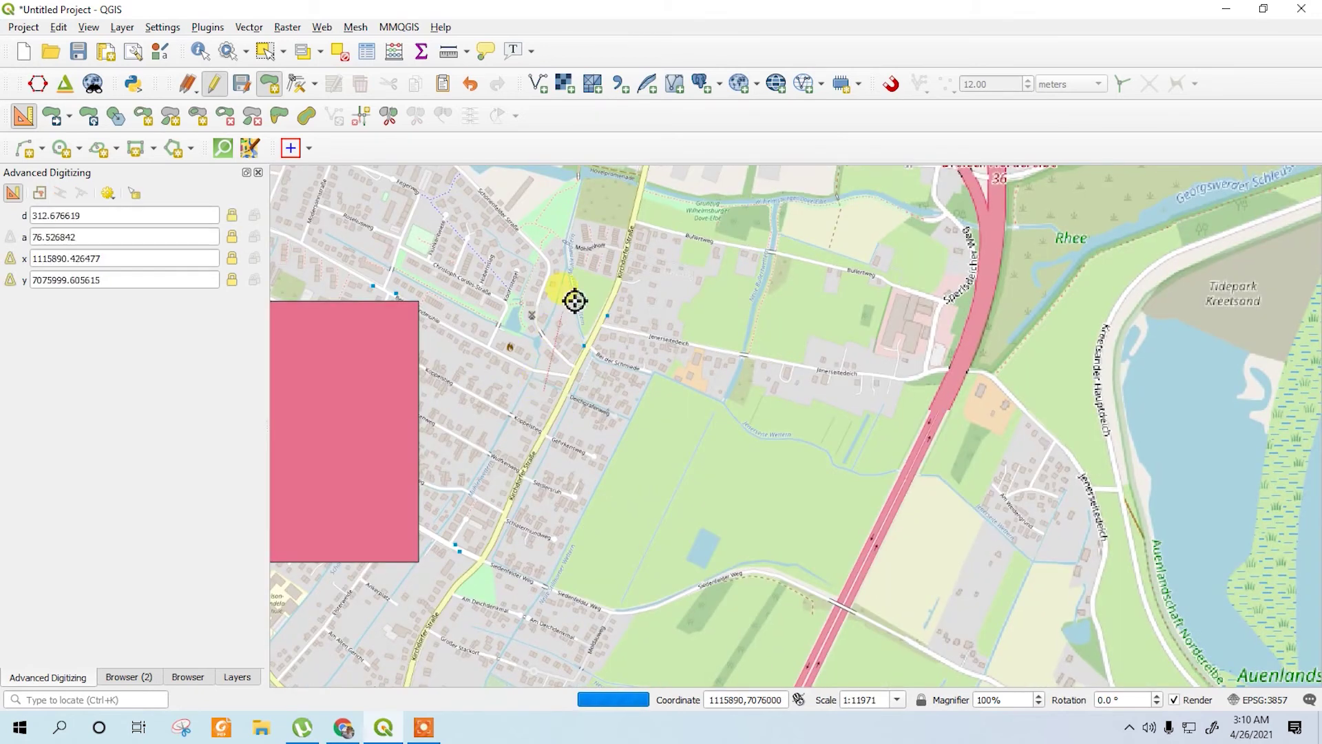
left_click(496, 274)
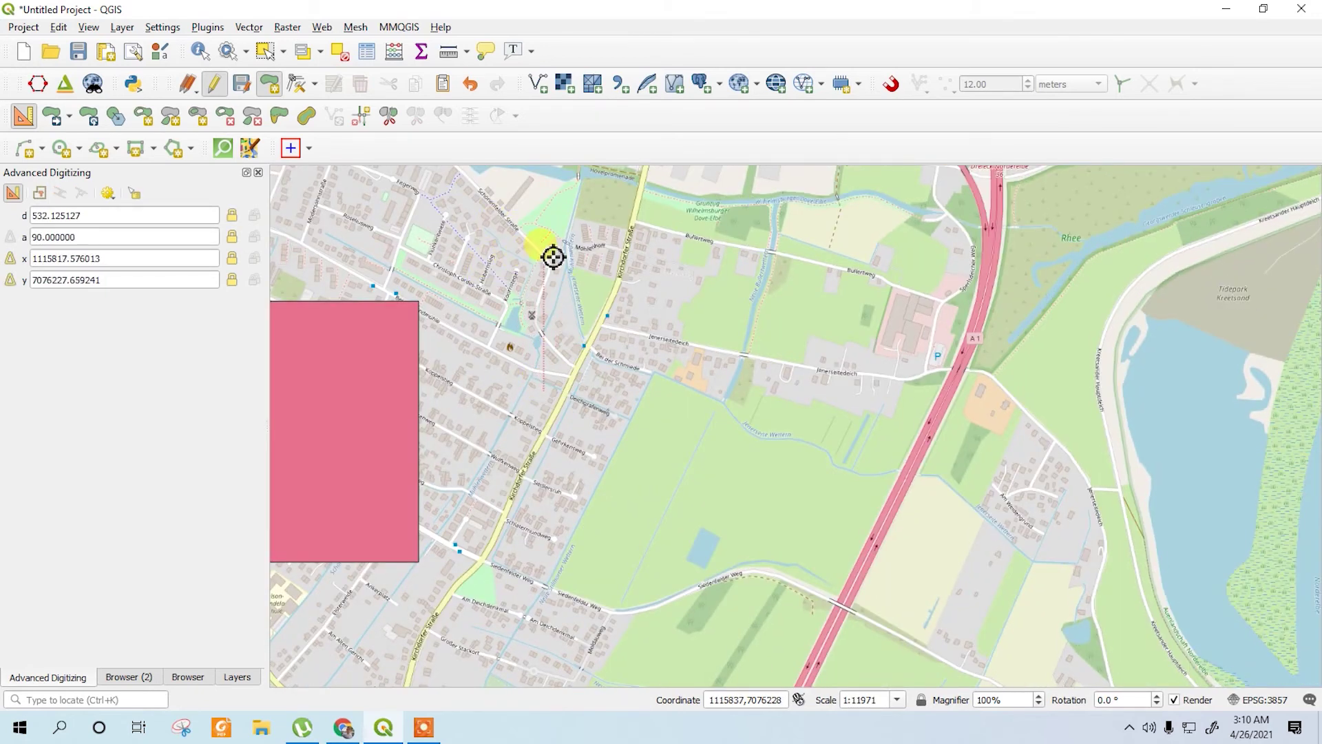
left_click(103, 235)
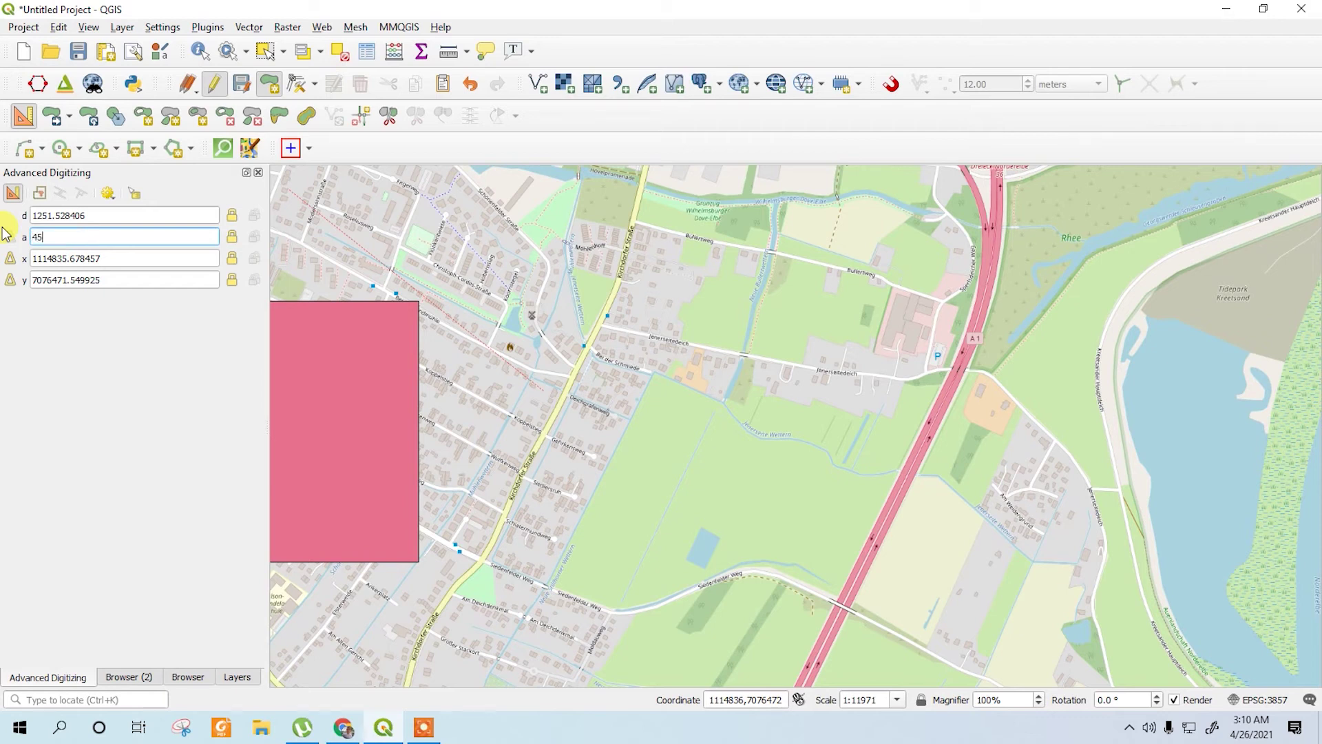
left_click(108, 215)
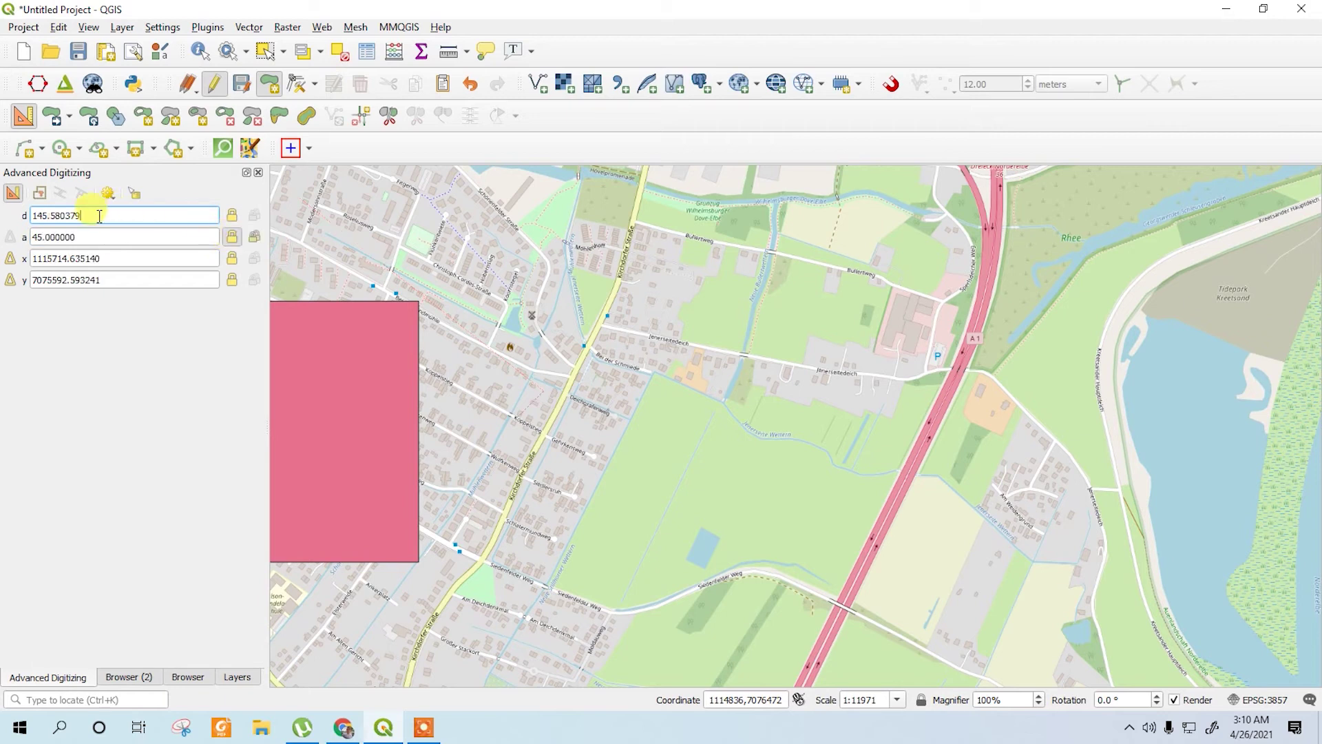
left_click_drag(111, 216, 2, 219)
left_click(232, 215)
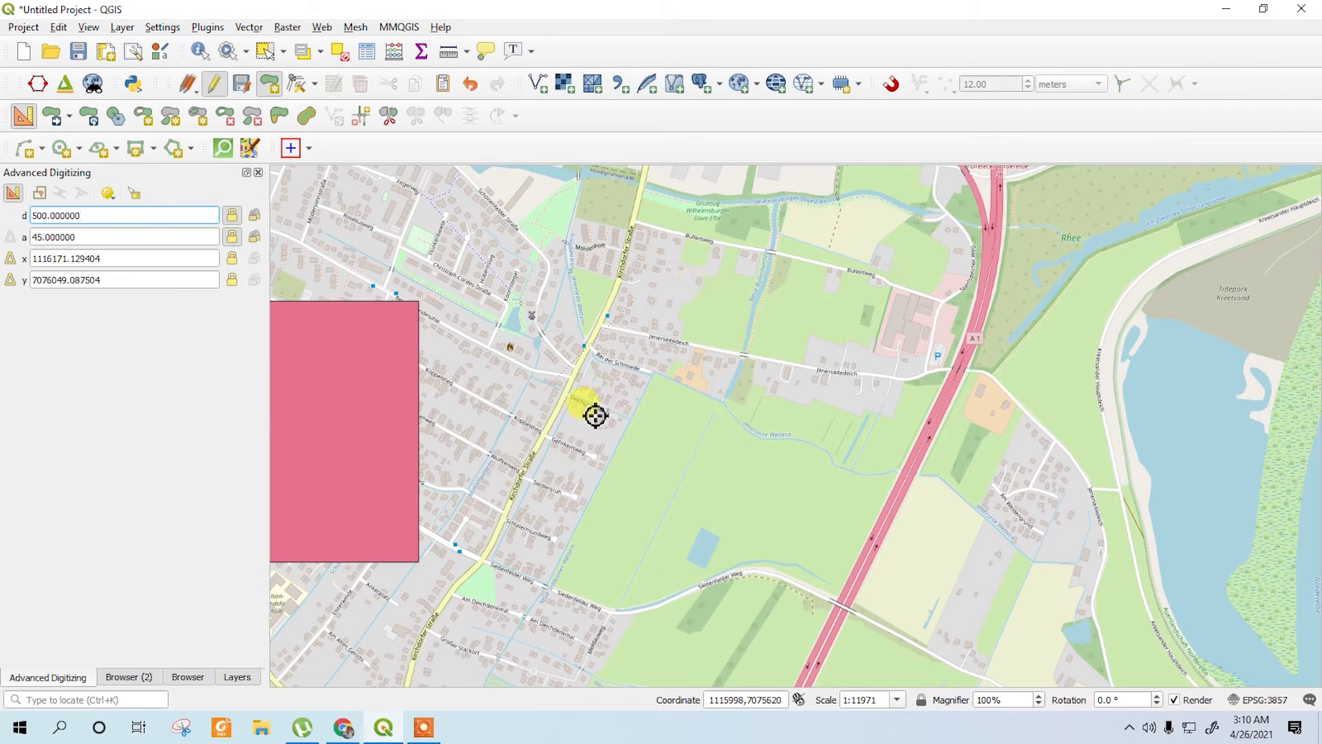
left_click(673, 334)
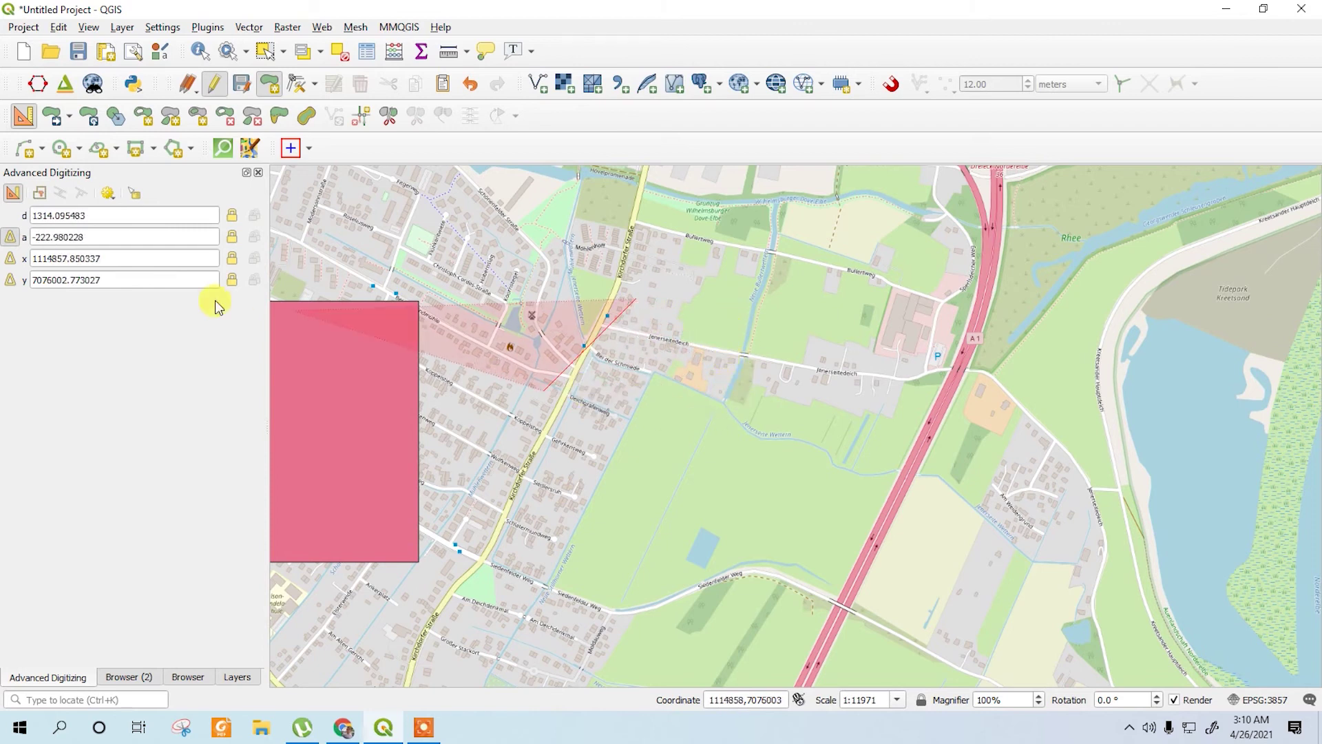
- Add the polygon's second side with a 60° angle and a distance of 400, and finish the shape as a triangle
left_click(81, 235)
left_click_drag(81, 235, 28, 237)
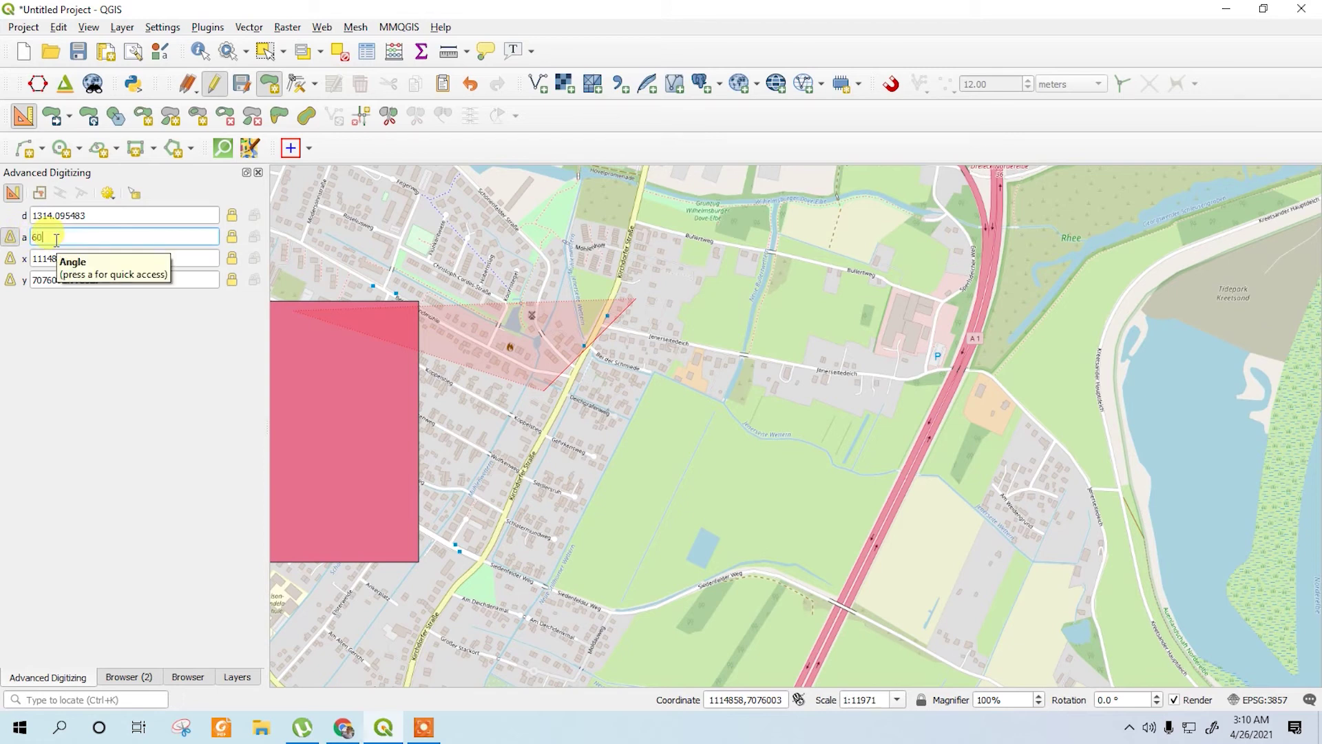
left_click(232, 236)
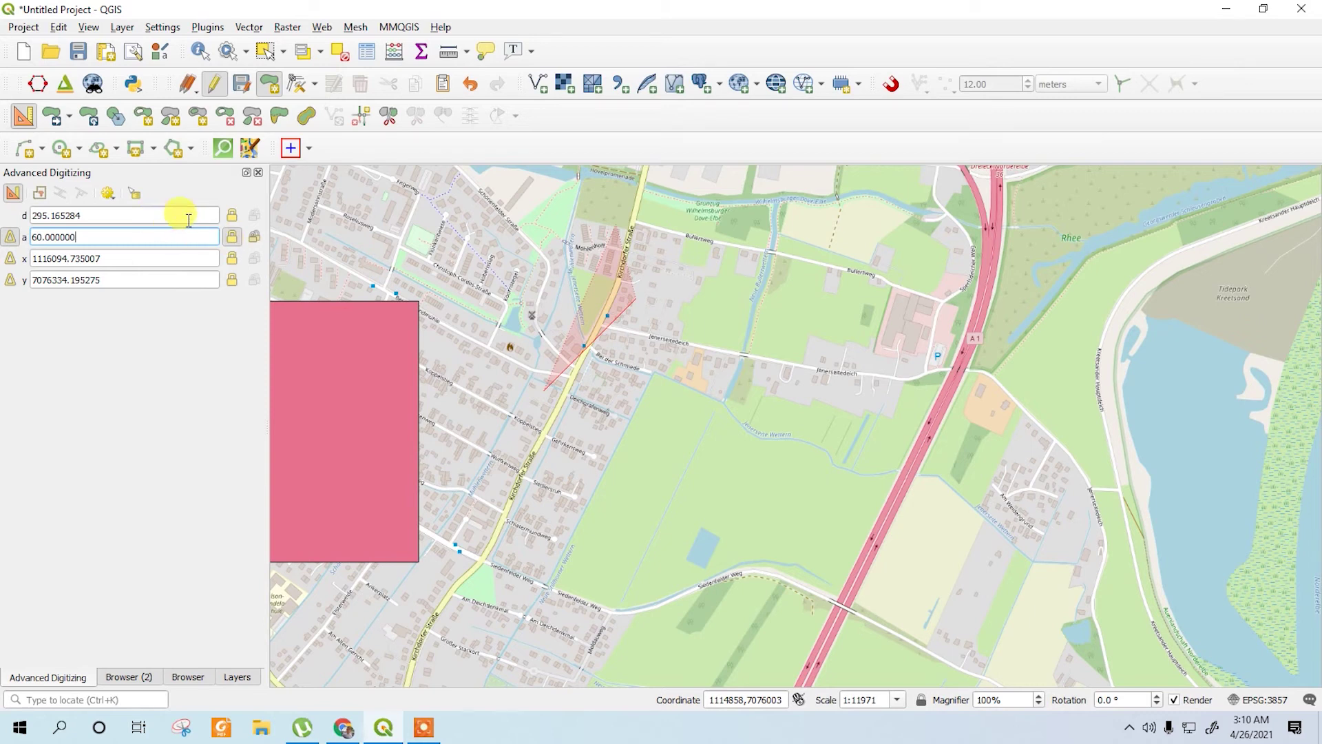
double_click(118, 216)
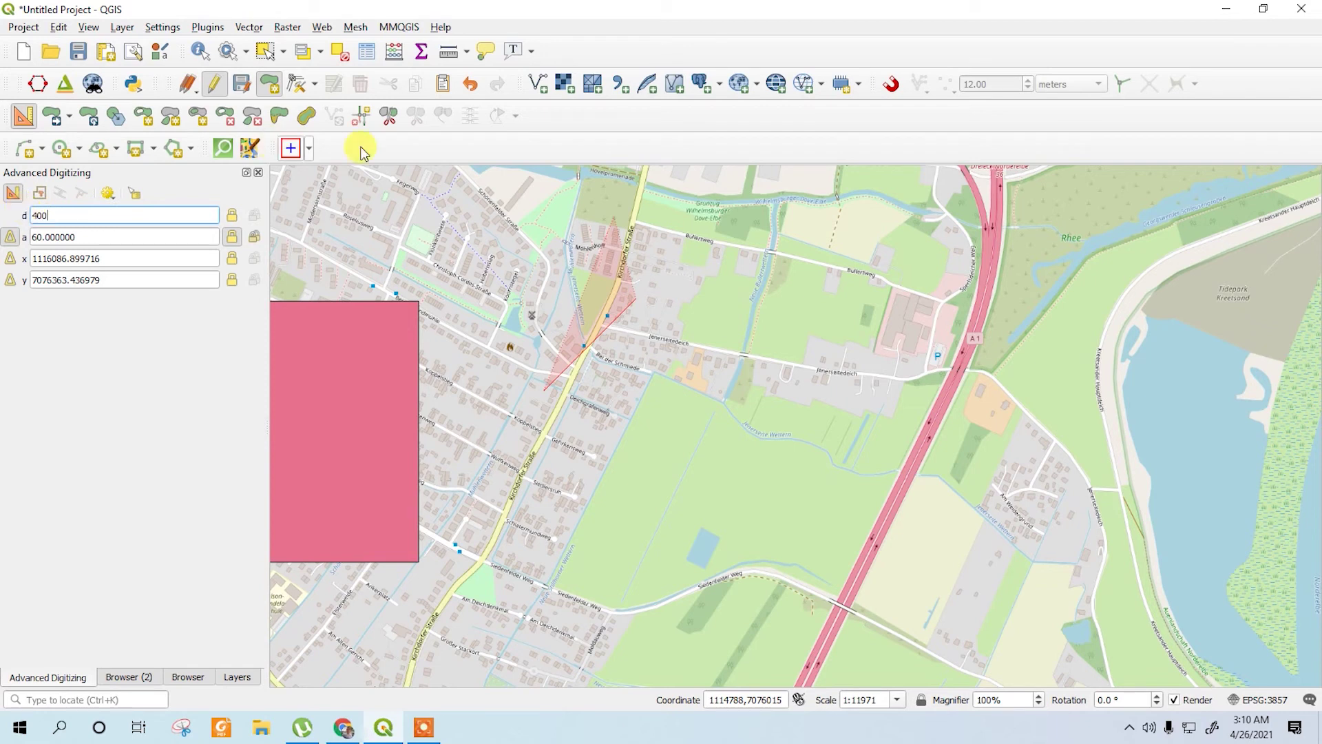
left_click(232, 216)
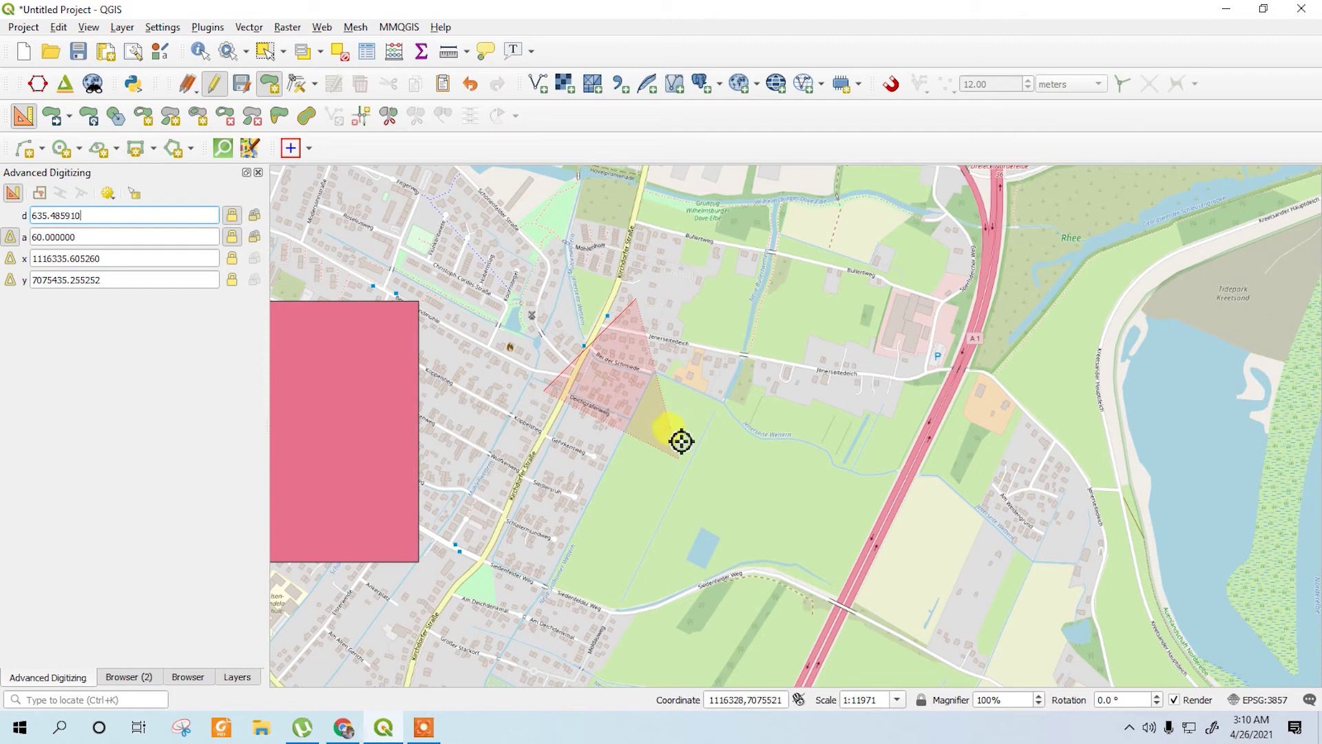
left_click(699, 461)
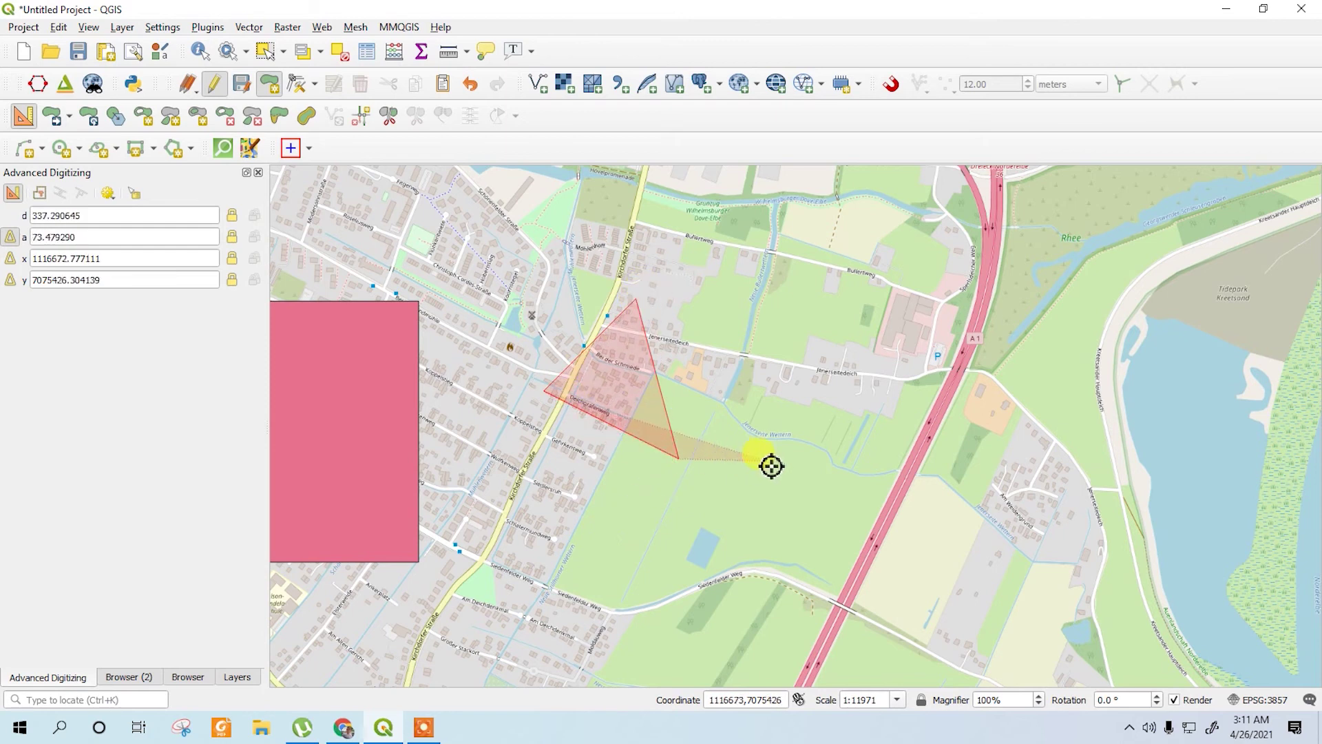
right_click(750, 414)
- Draw a circle centred beside the small pond north of Siedenfelder Weg, with its radius locked to 500
scroll(655, 383, "down", 2)
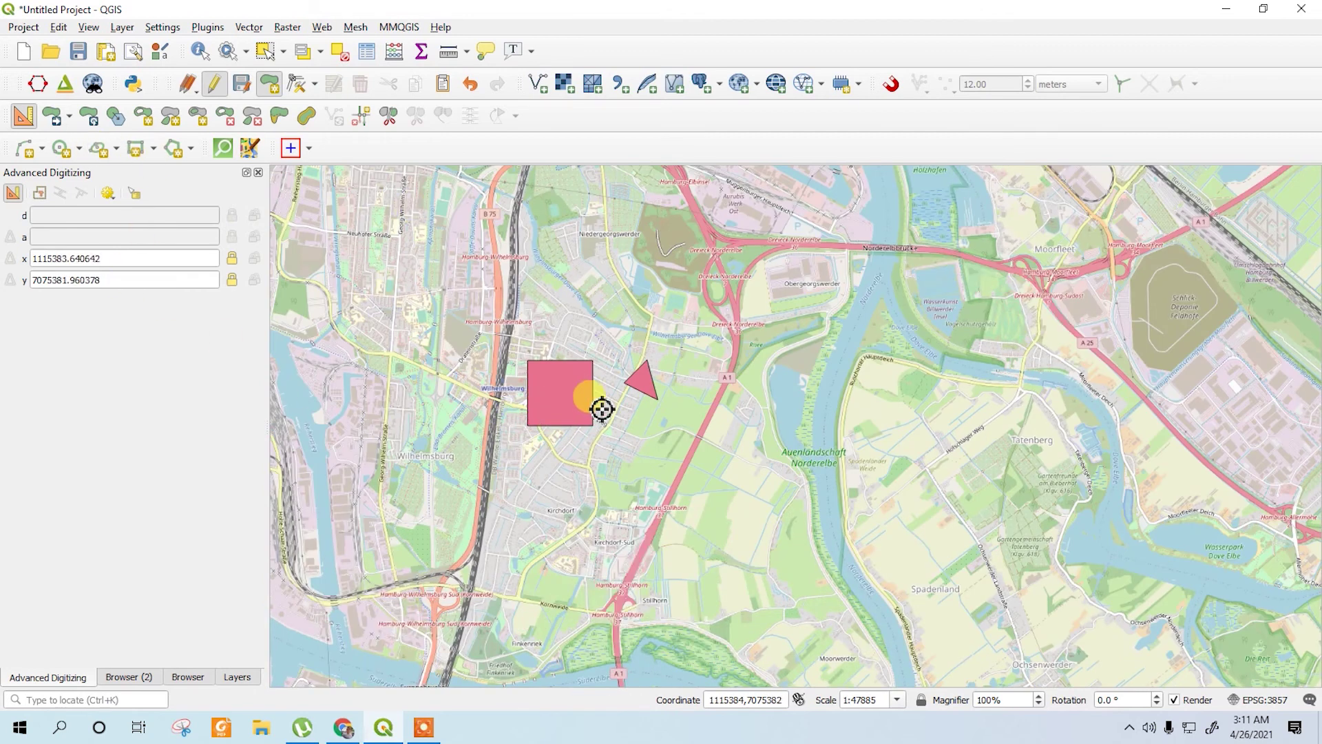
scroll(679, 392, "up", 1)
left_click_drag(599, 399, 598, 358)
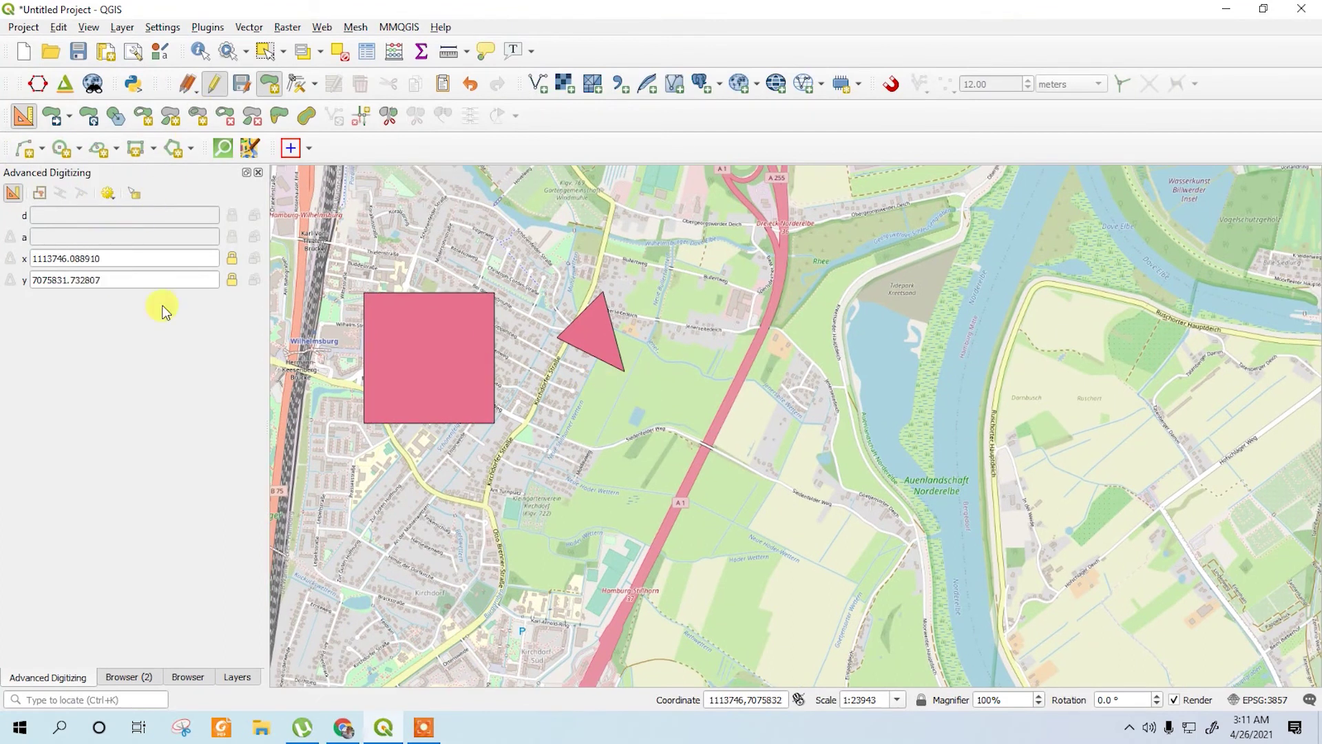
left_click(60, 149)
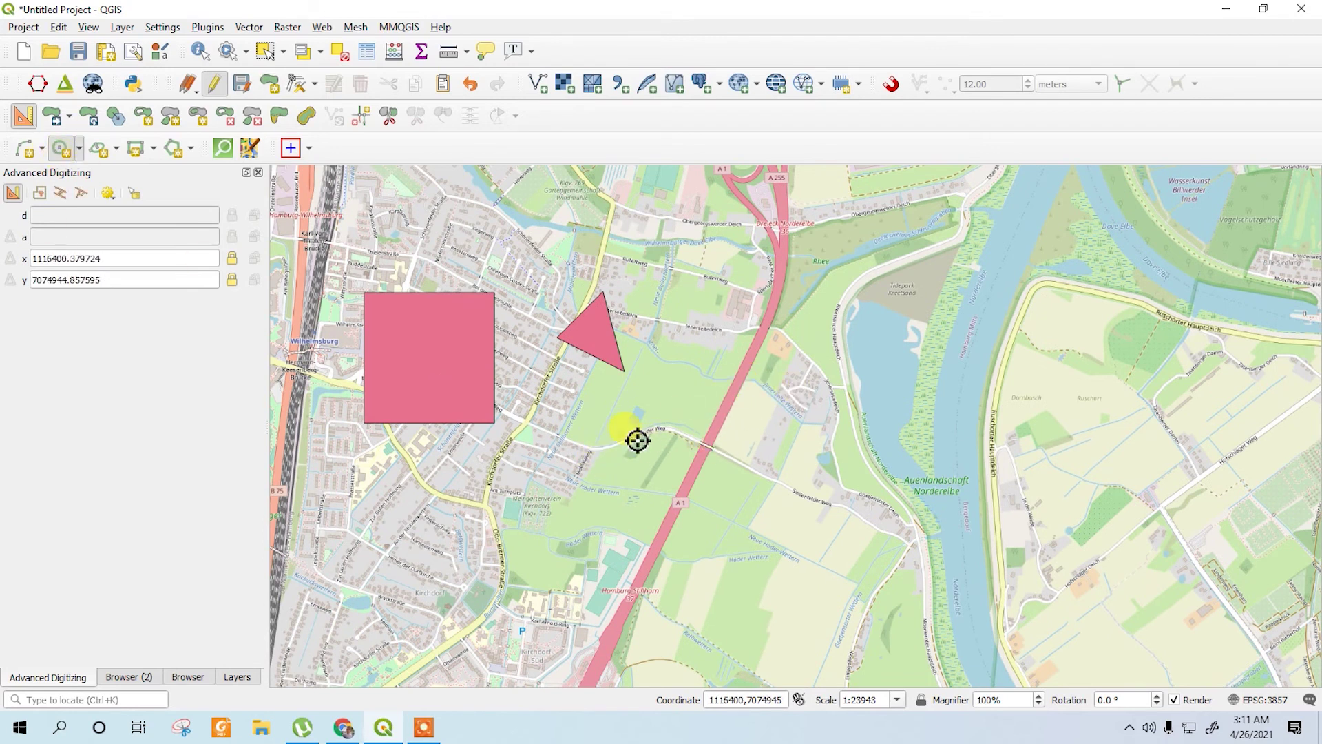
scroll(638, 441, "up", 2)
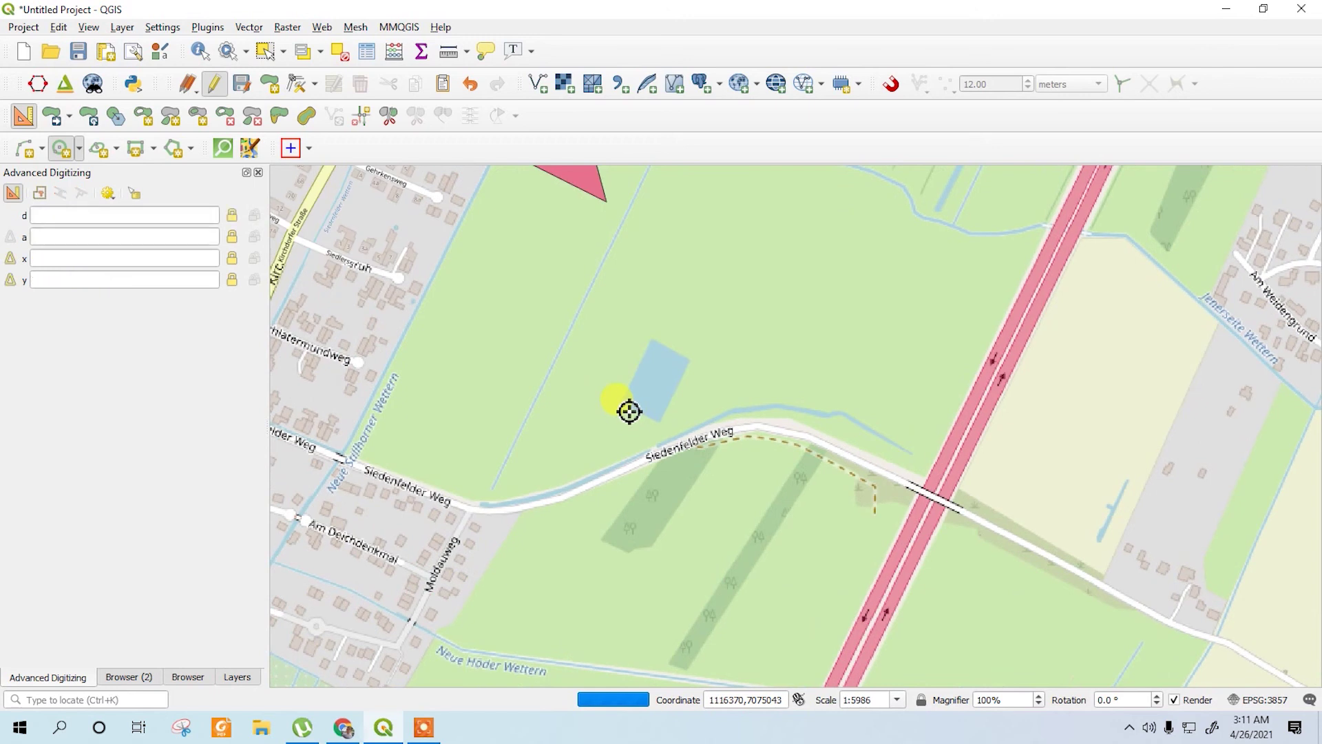
left_click(629, 411)
double_click(104, 209)
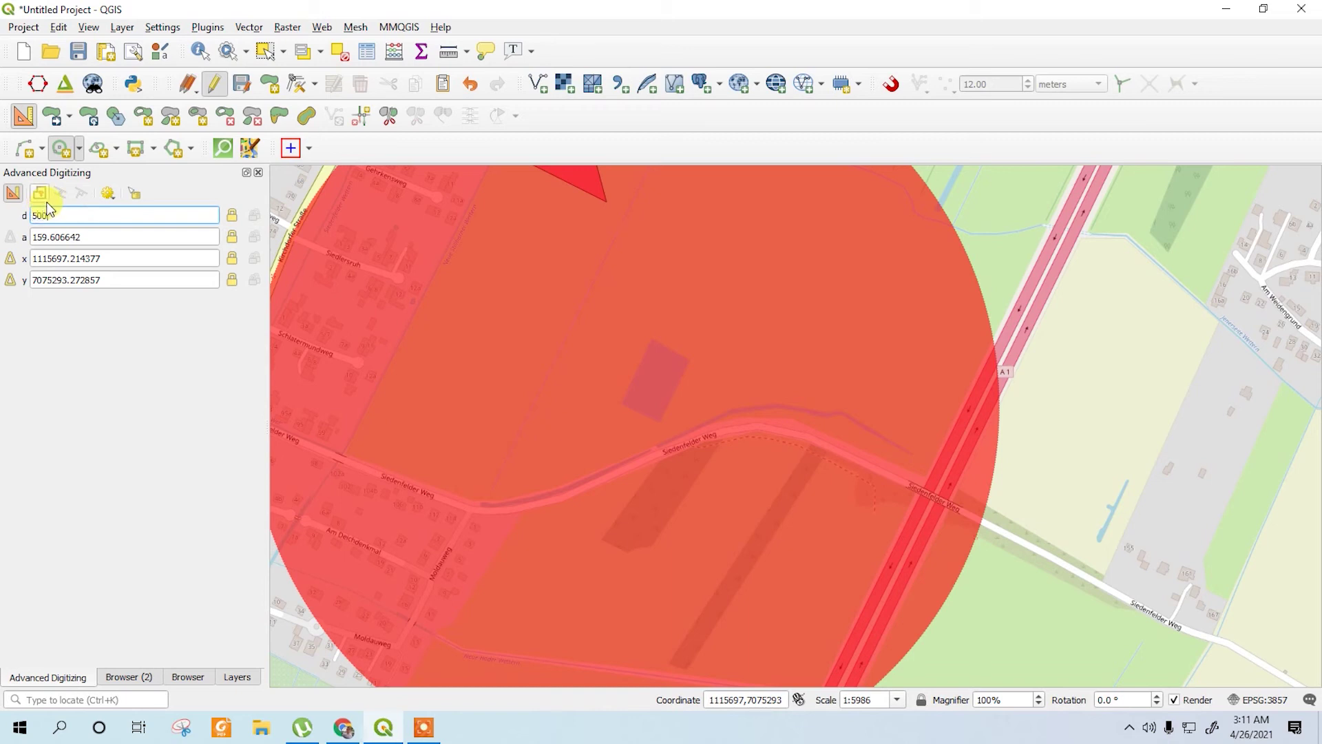
left_click(232, 215)
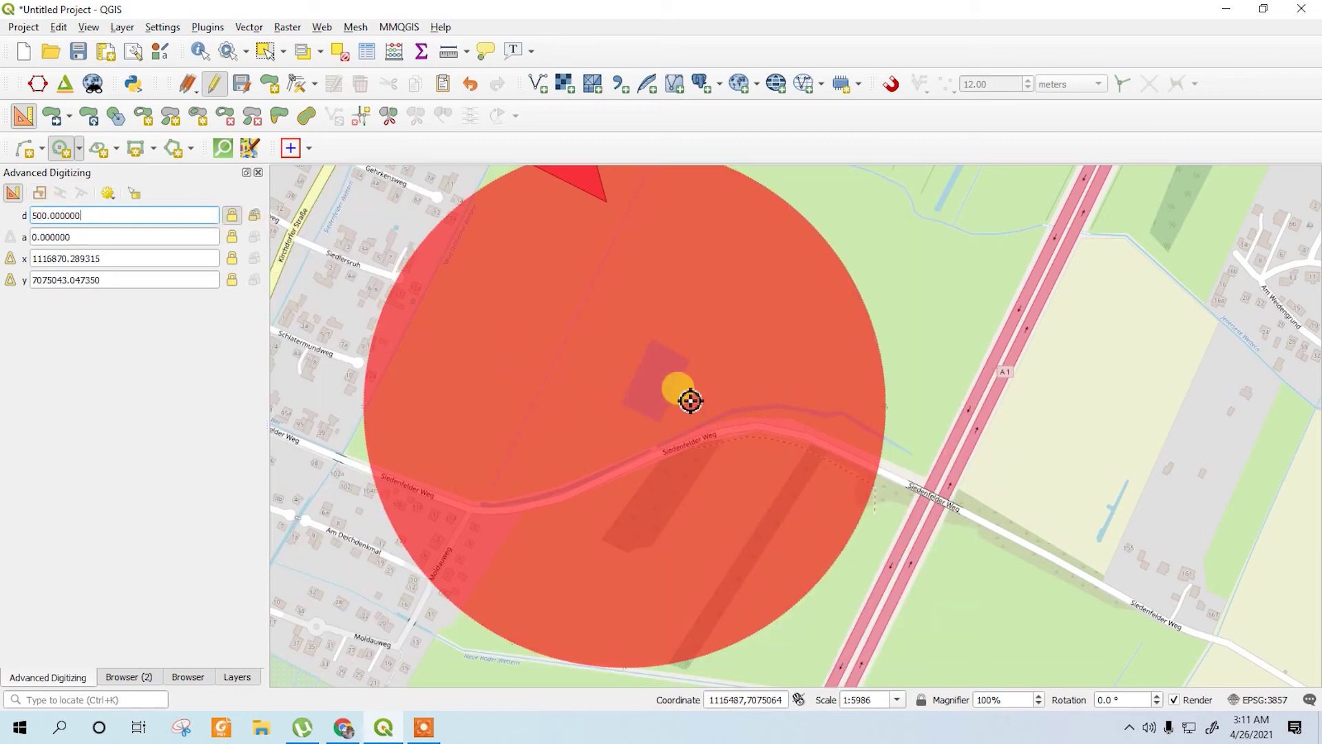
scroll(668, 414, "down", 2)
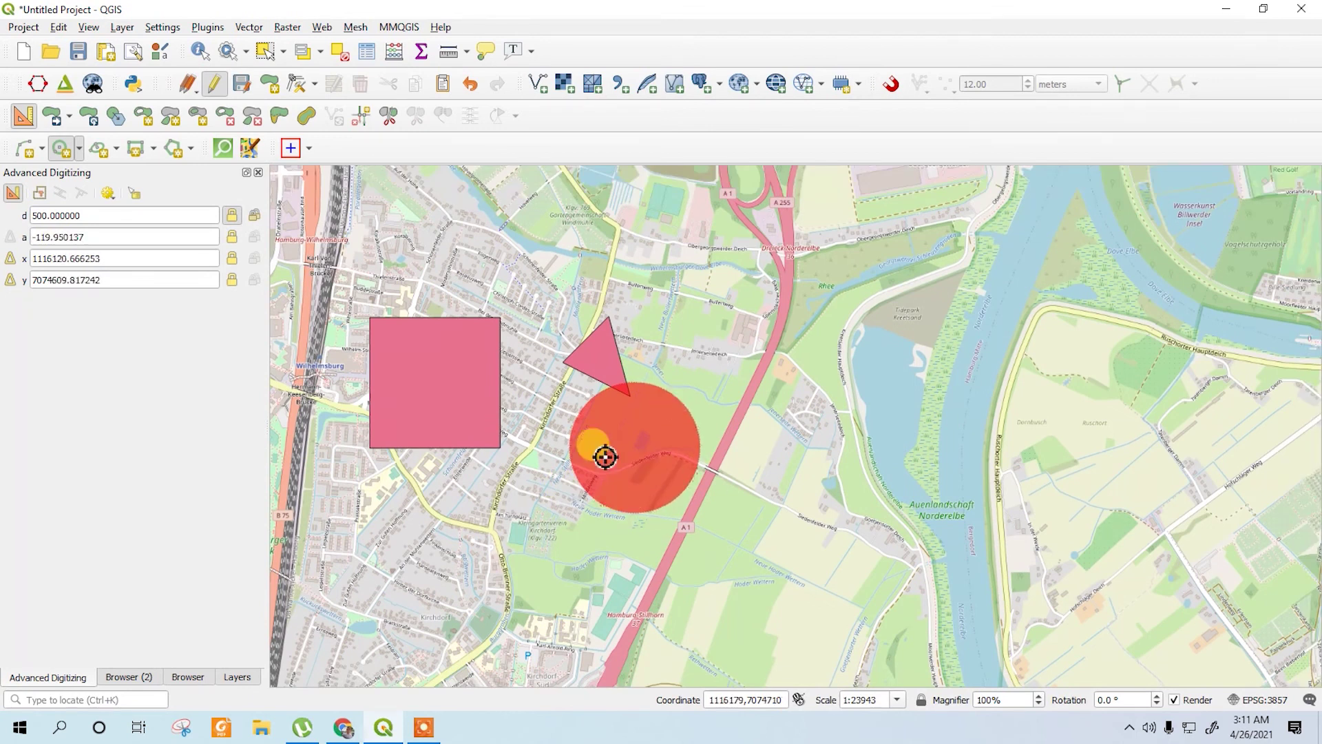
left_click(726, 443)
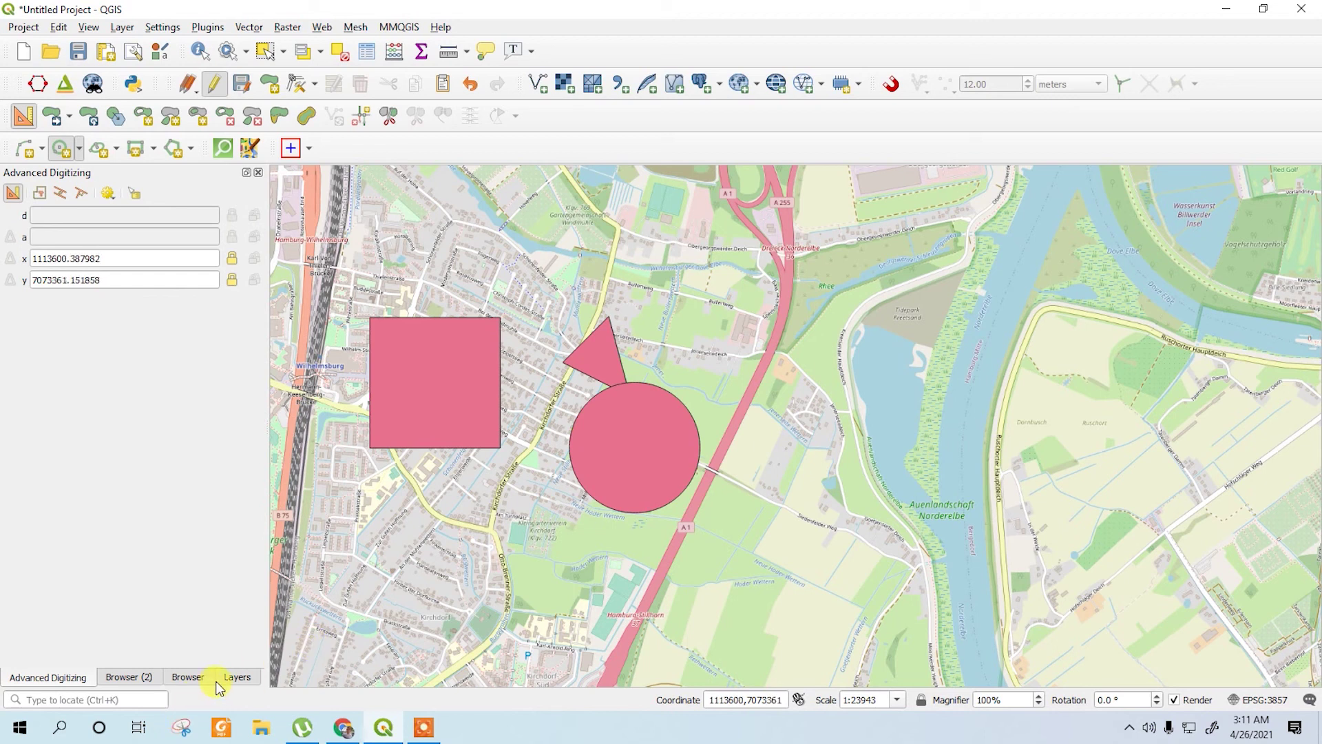
- Make the Site scratch layer permanent as an ESRI Shapefile named SIte.shp on the Desktop, with UTF-8 encoding
left_click(238, 676)
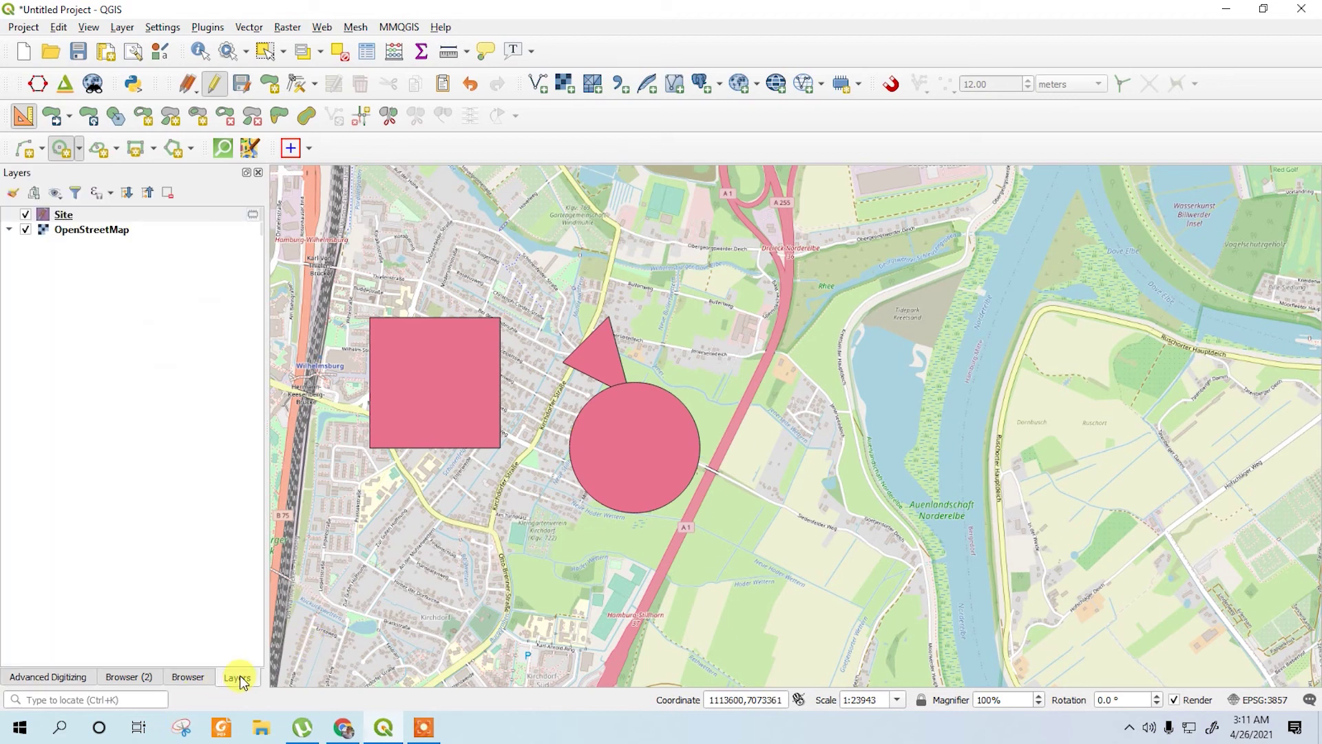
left_click(100, 220)
right_click(102, 217)
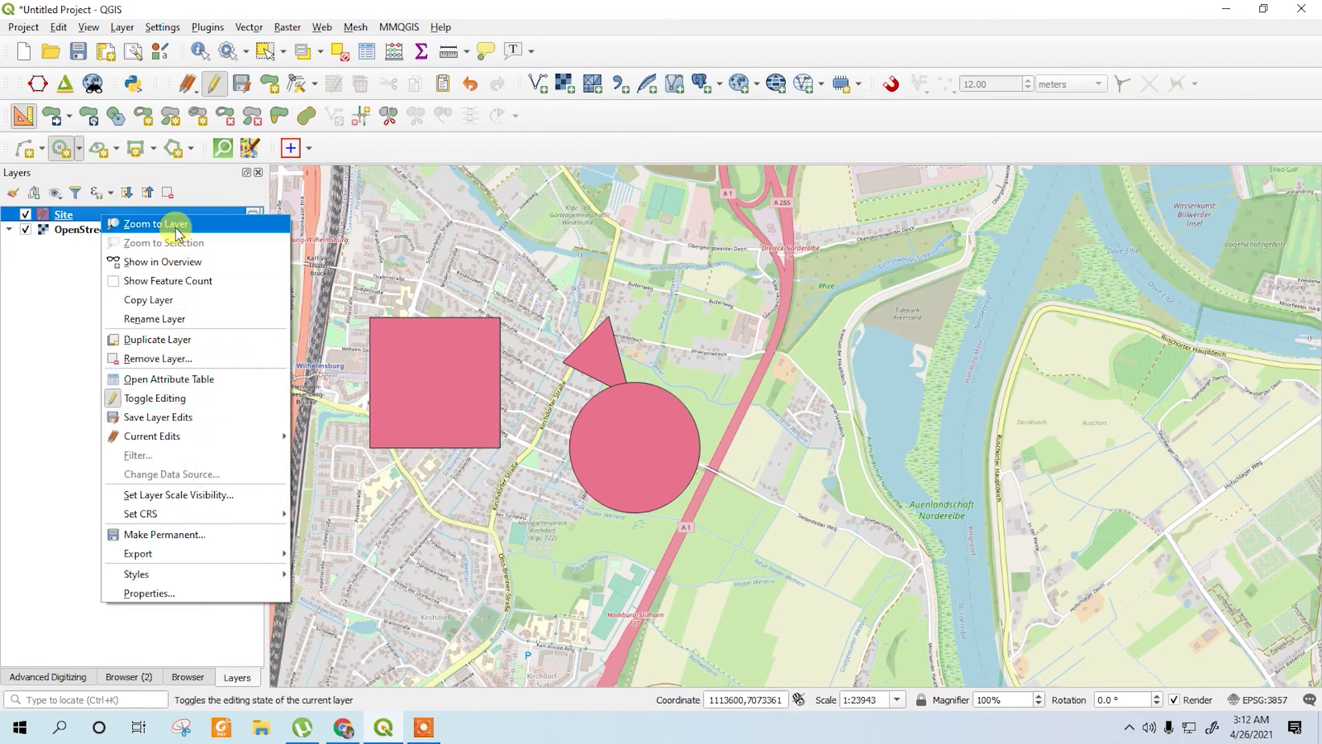
left_click(207, 536)
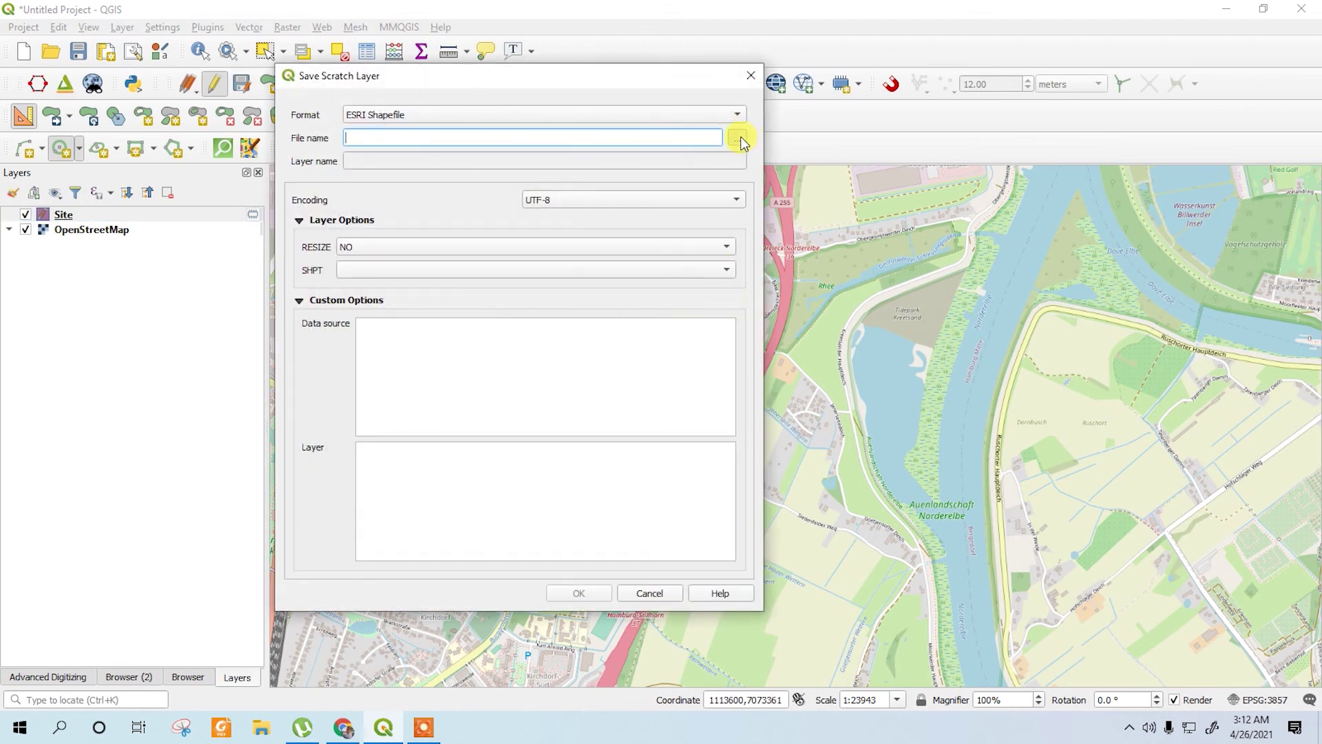
left_click(737, 138)
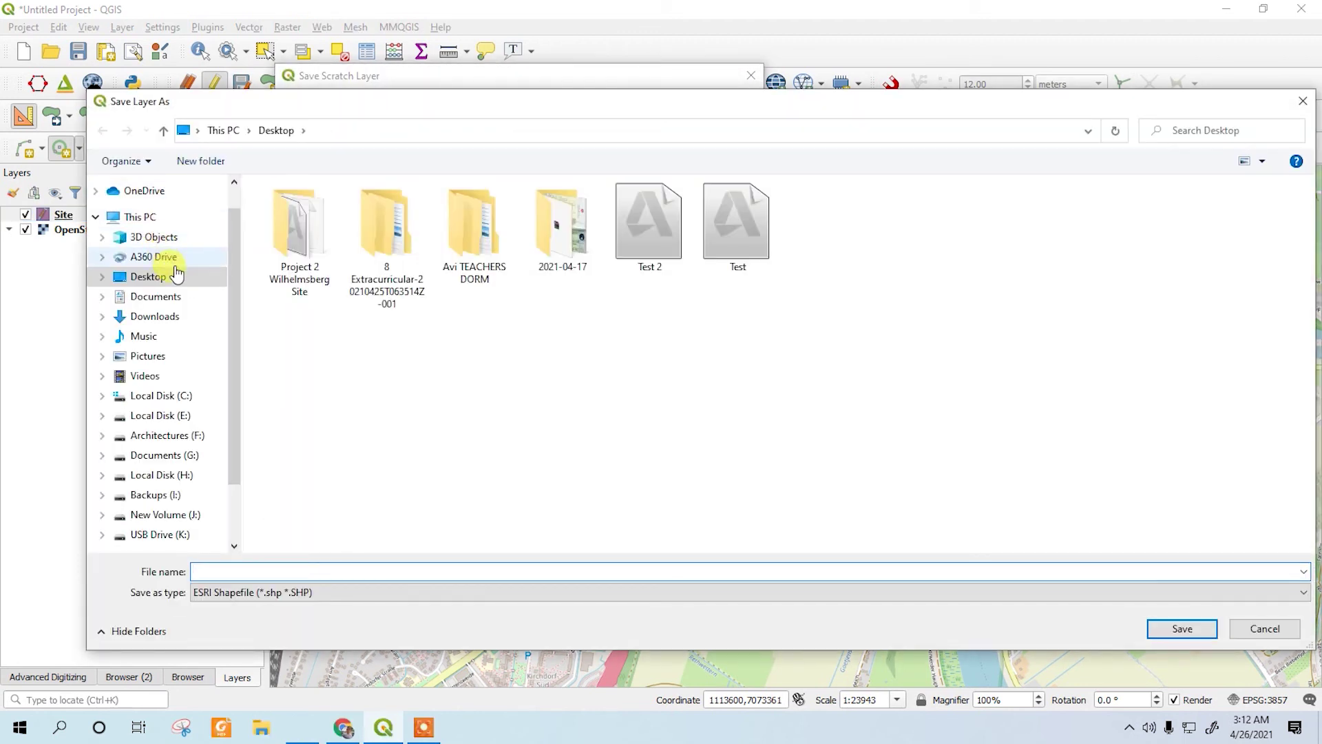
left_click(404, 570)
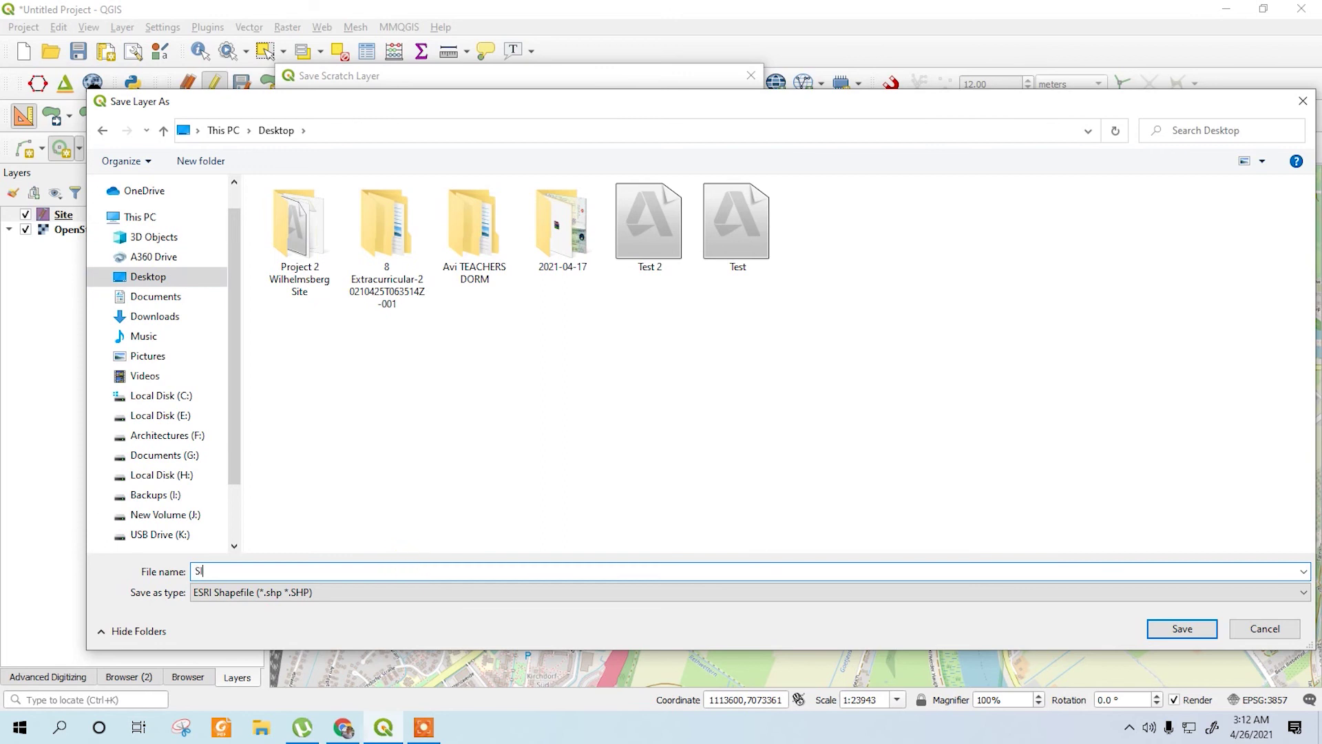
type("Site")
left_click(1182, 629)
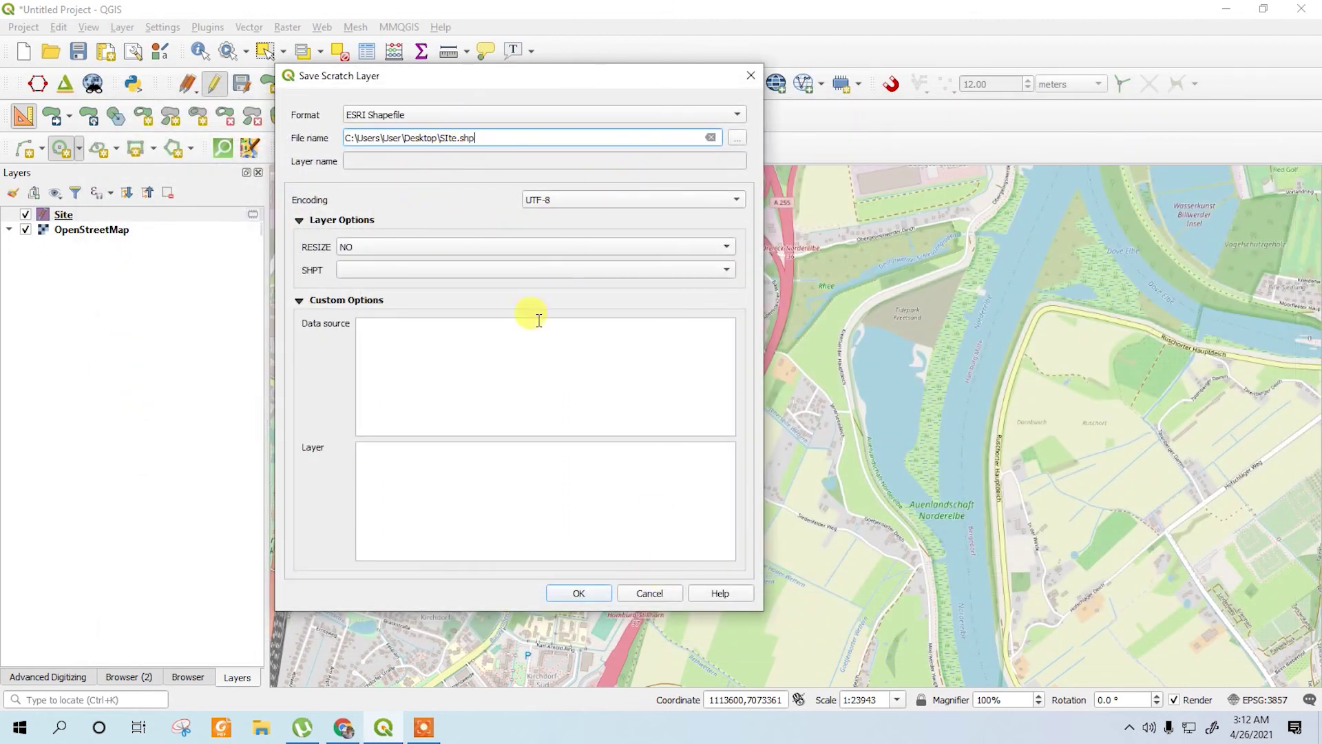
left_click(573, 205)
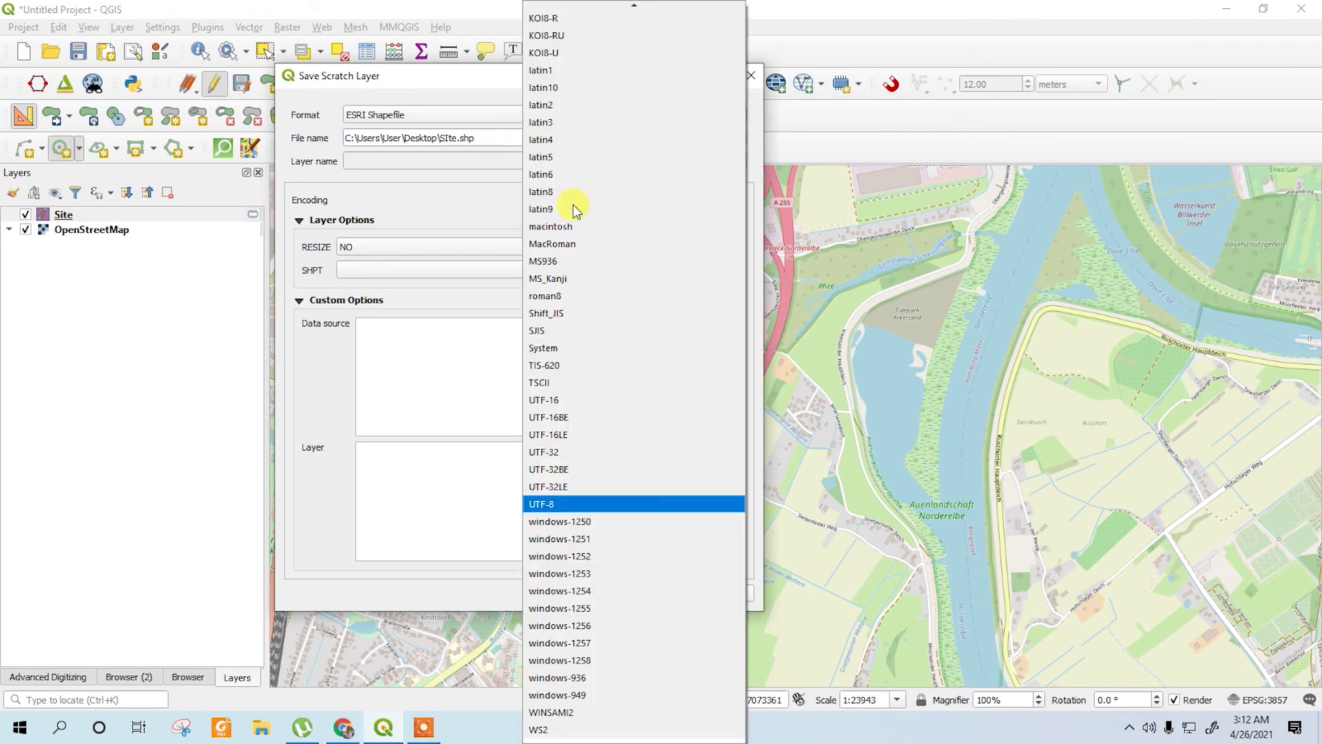
left_click(396, 172)
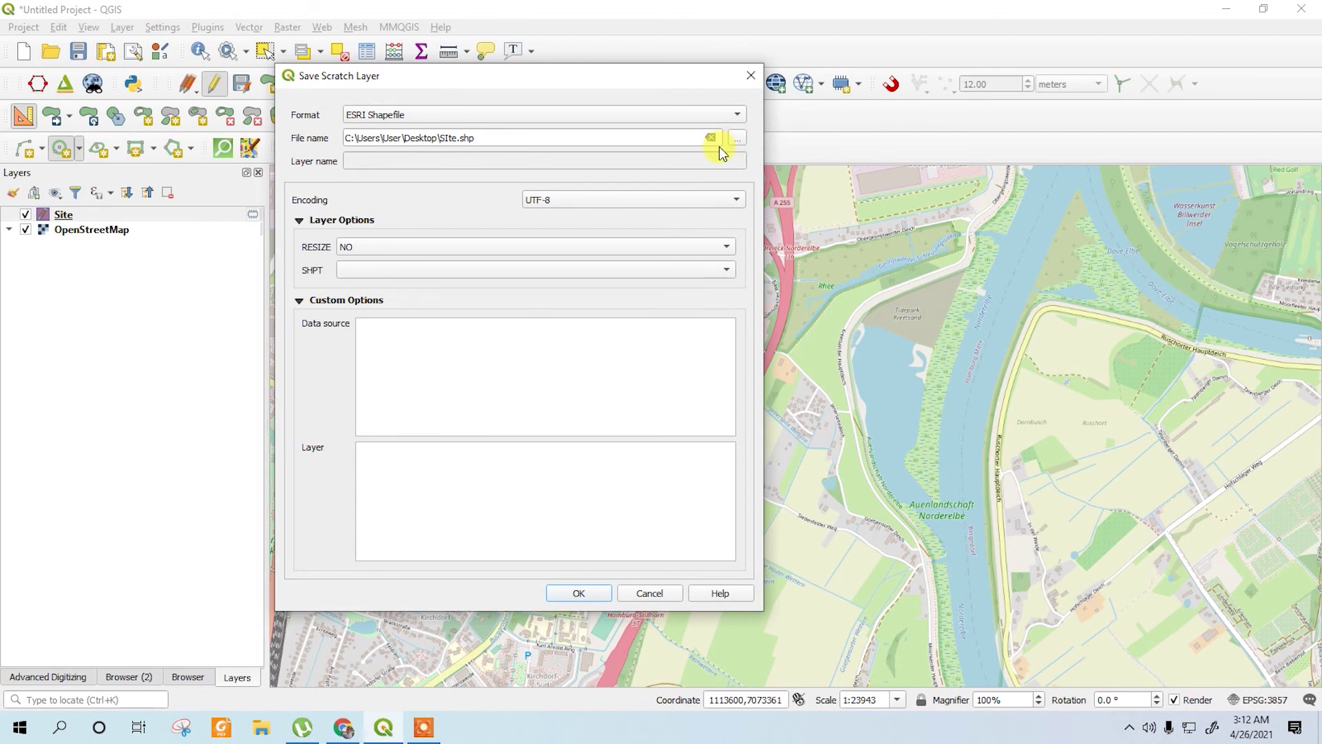
left_click(590, 594)
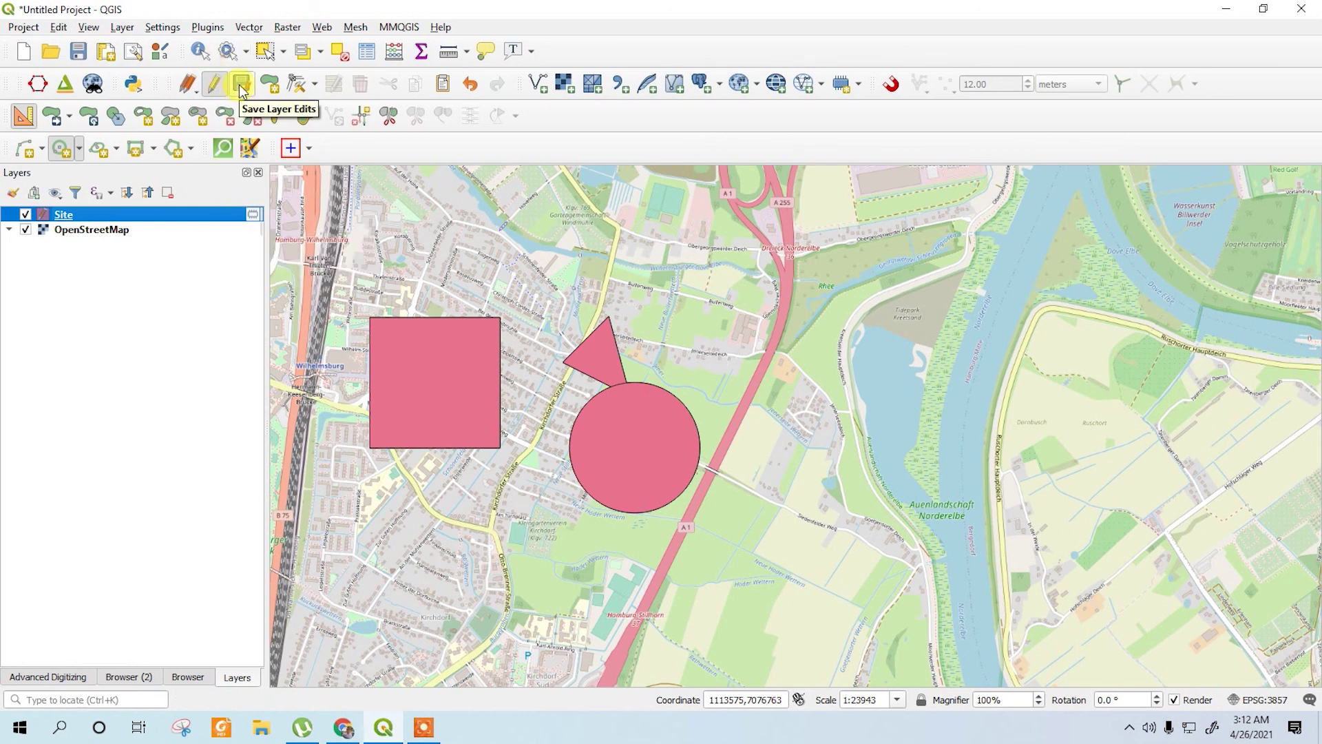
- Keep the Site layer in editing and trace a freehand polygon around the Am Weidengrund houses, between the A1 and Jenerseitedeich, leaving FID empty
left_click(215, 85)
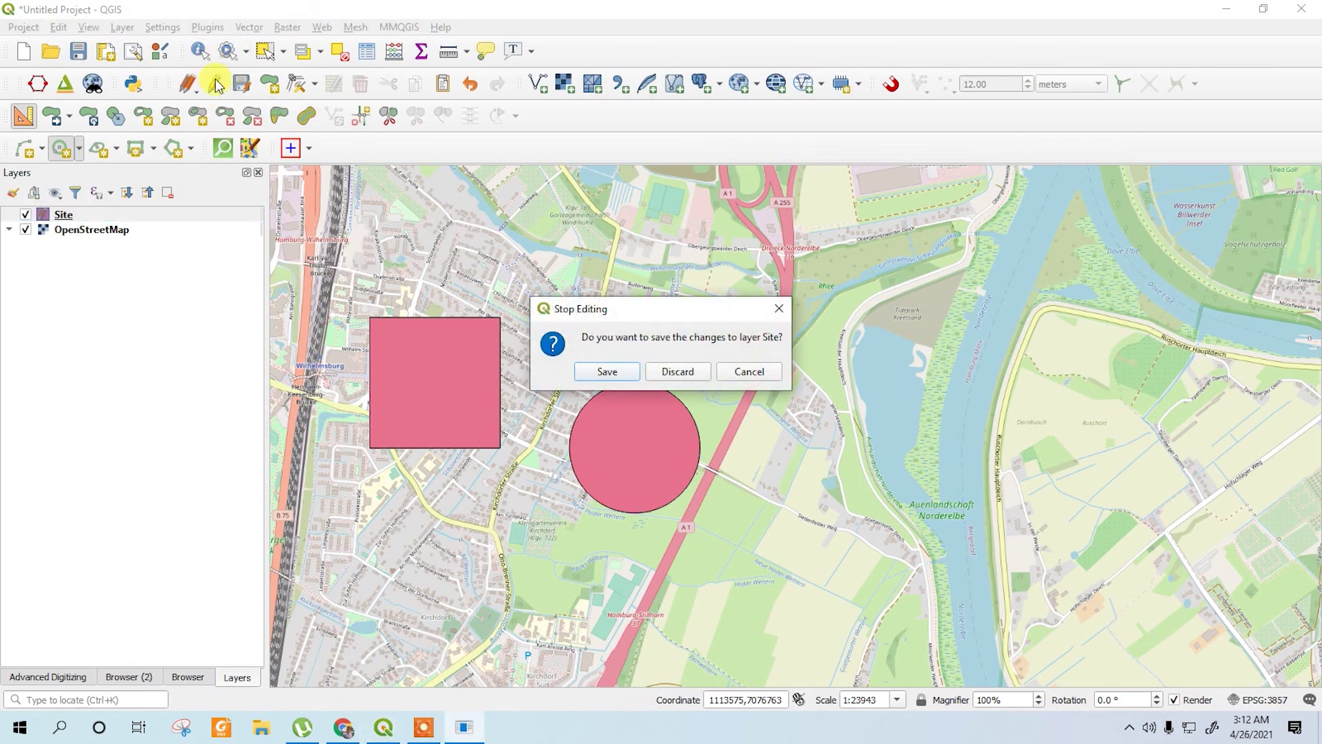
left_click(781, 308)
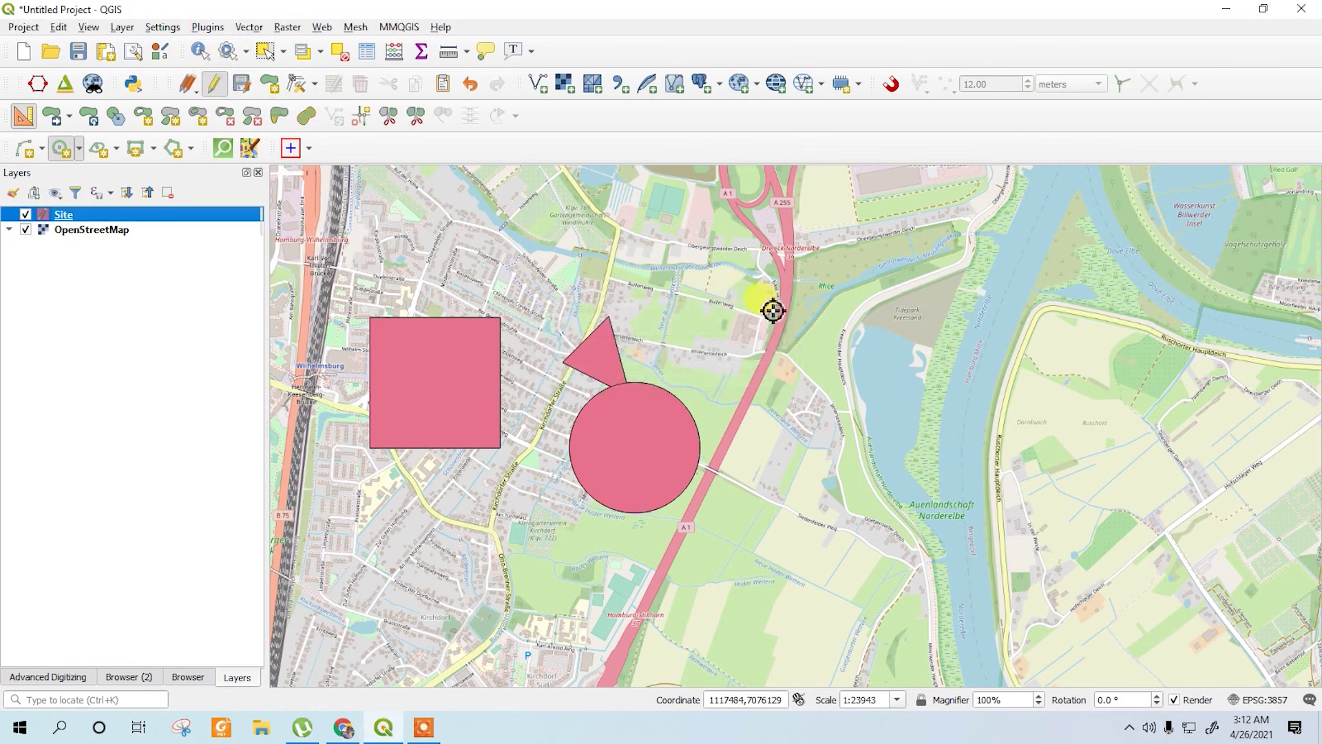
left_click(269, 84)
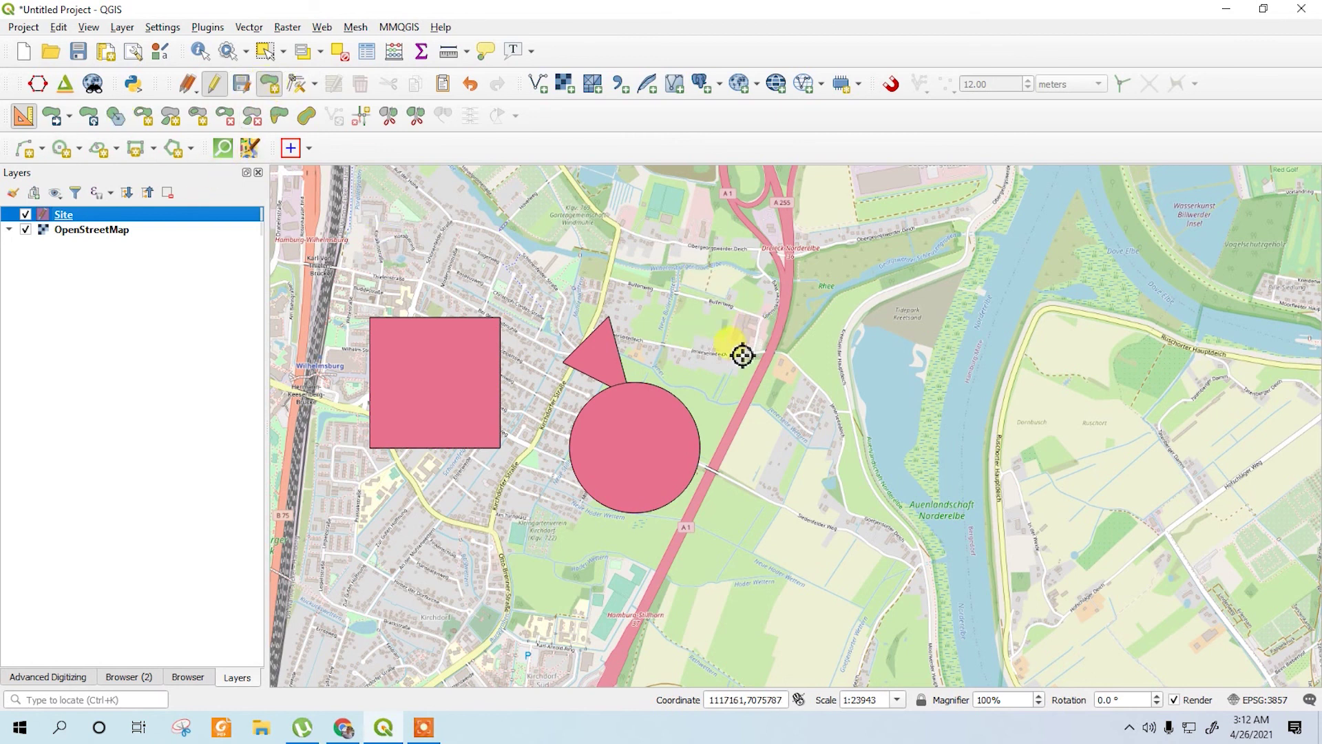
scroll(804, 418, "up", 1)
scroll(737, 404, "up", 1)
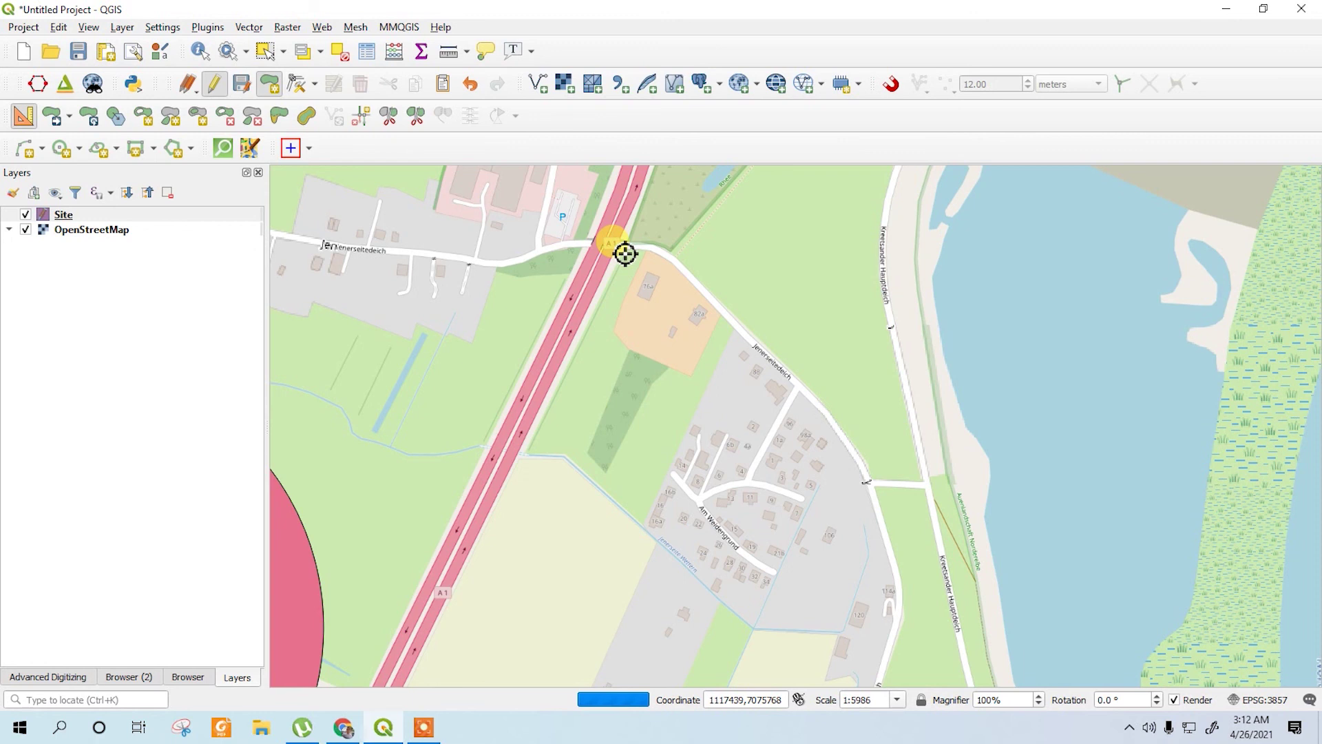
left_click(656, 250)
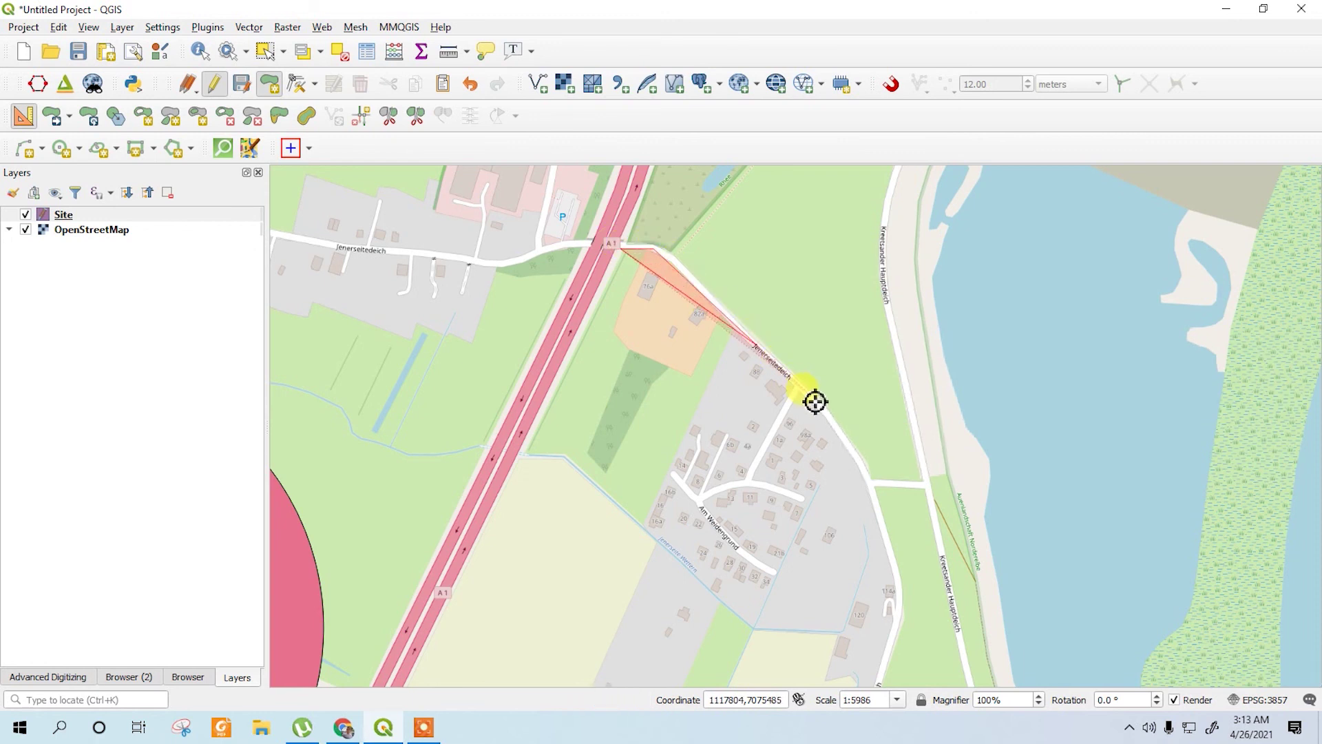
left_click(883, 500)
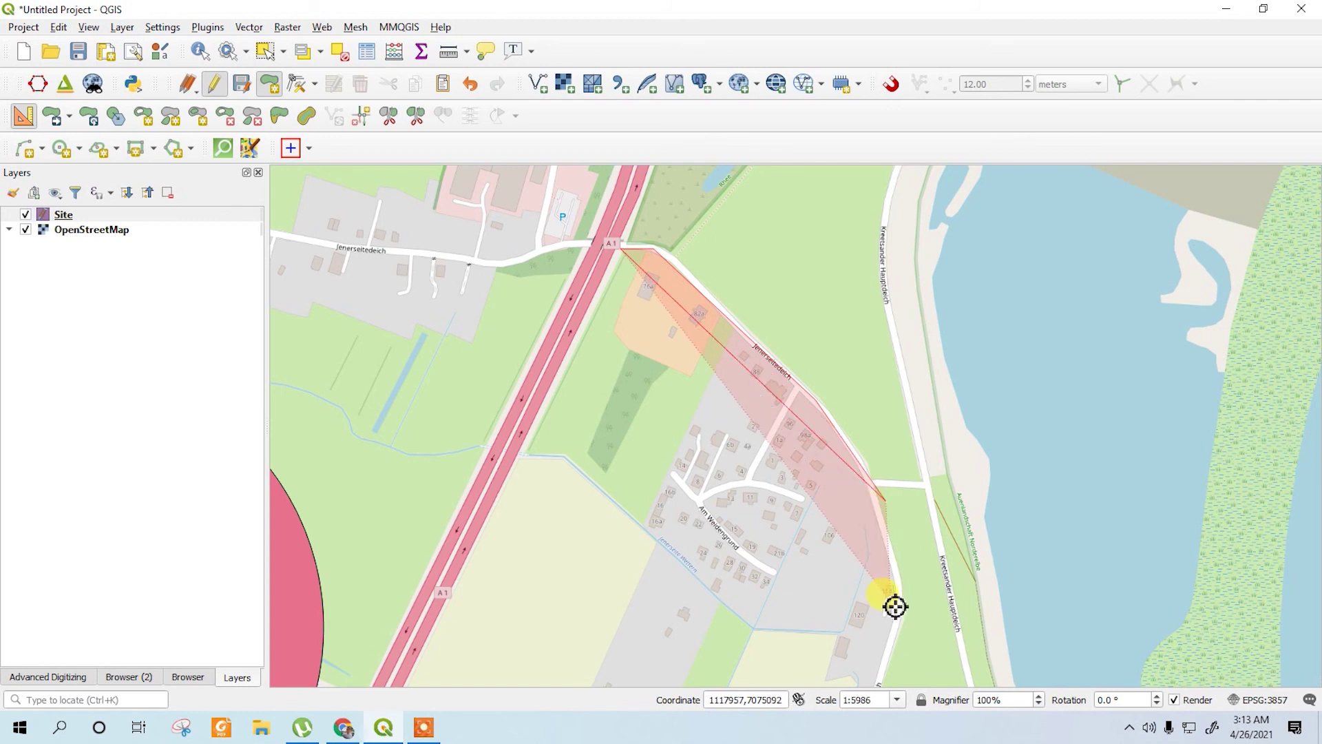
scroll(904, 620, "down", 1)
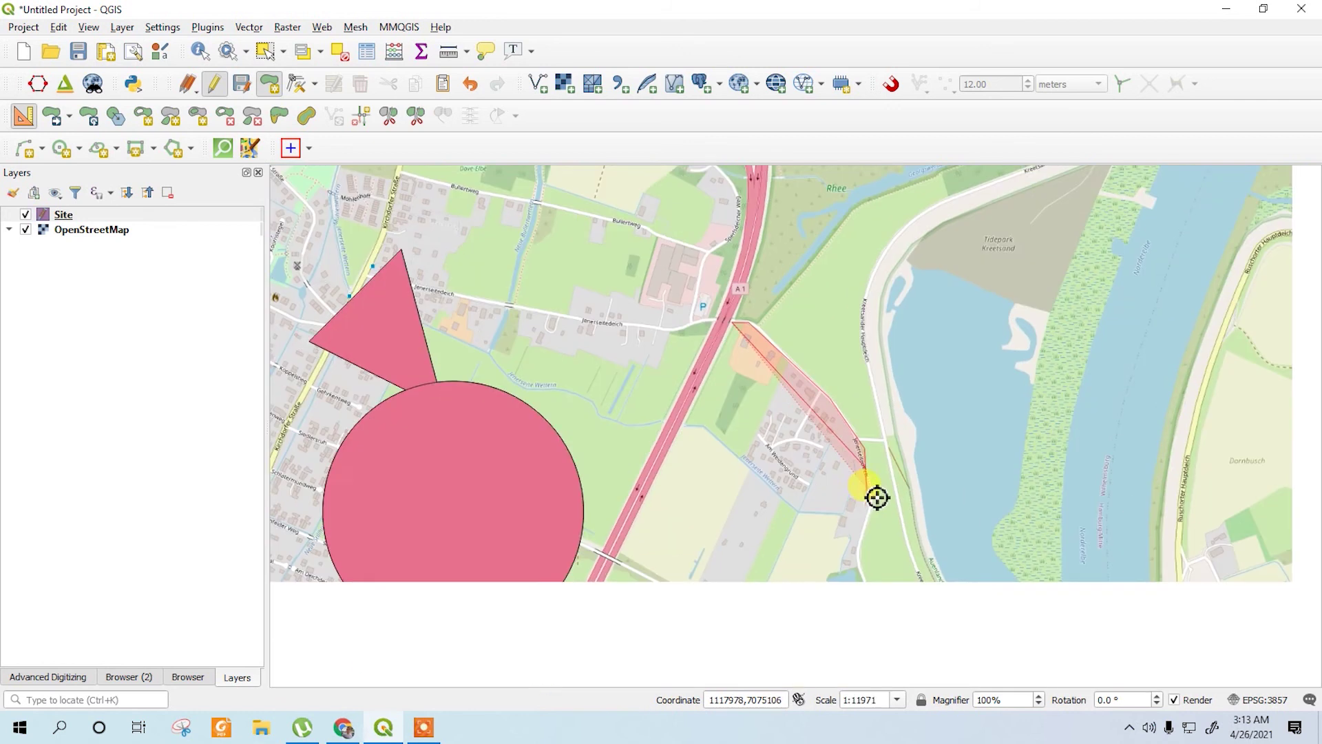
left_click(856, 551)
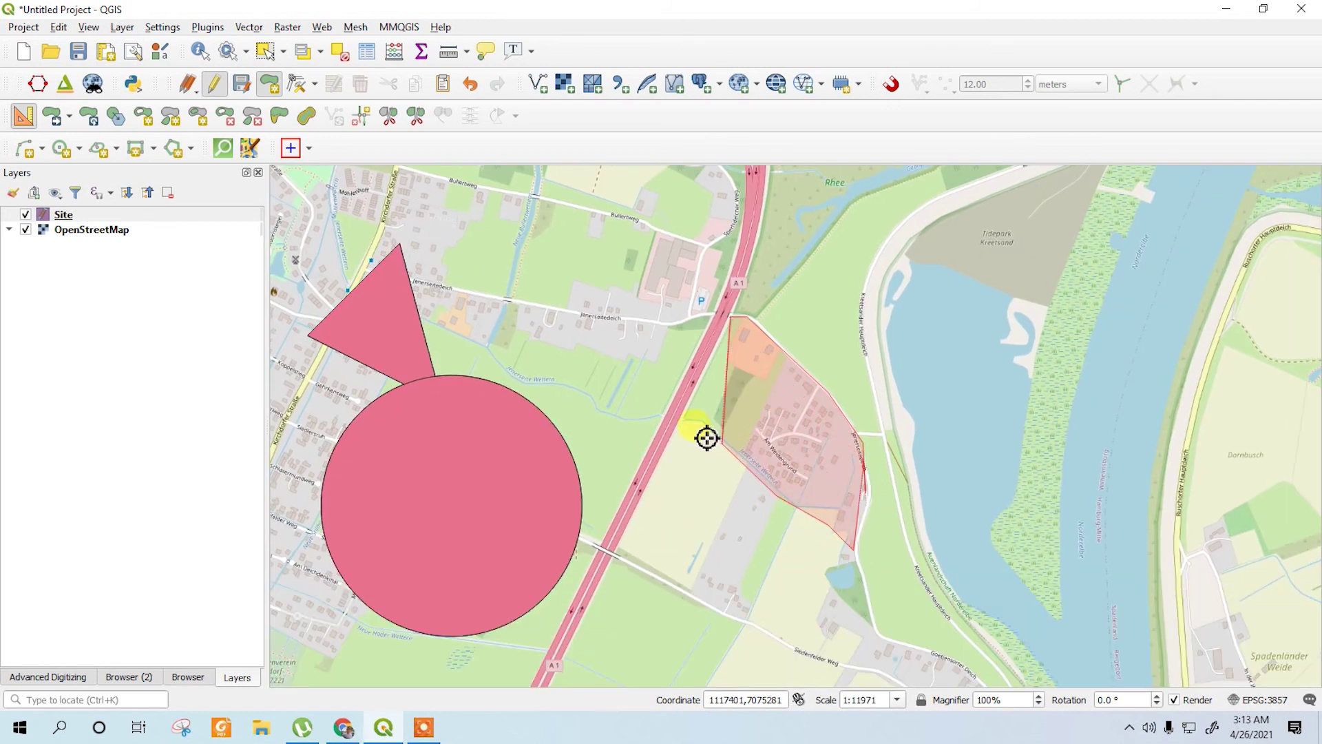
left_click(678, 418)
right_click(735, 321)
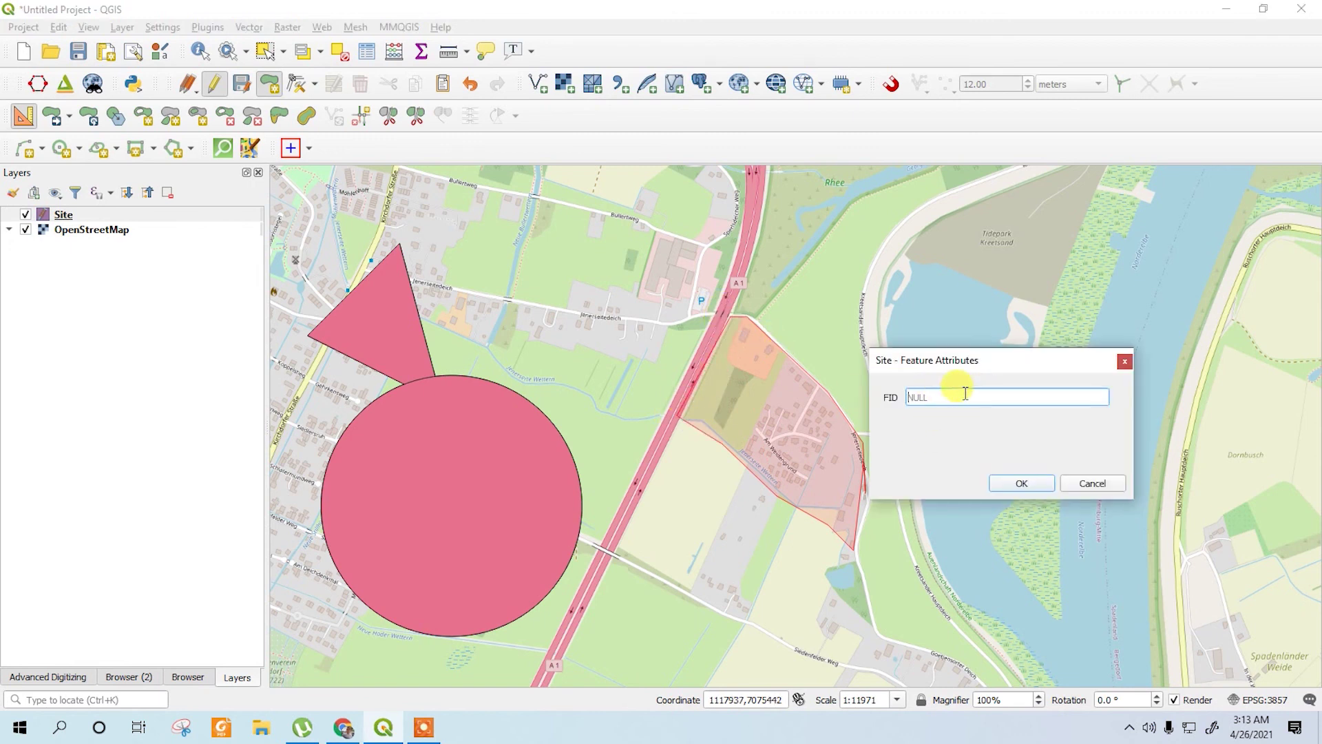
left_click(1020, 483)
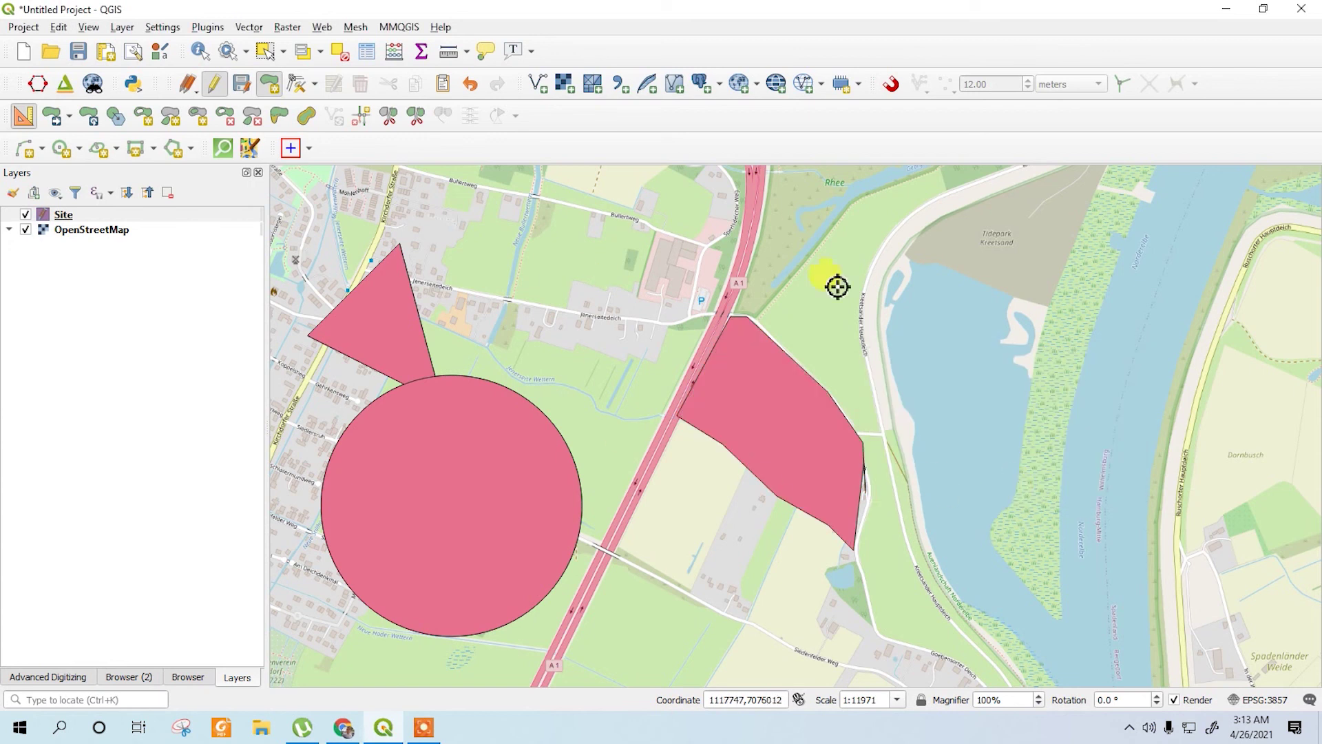
scroll(729, 368, "down", 1)
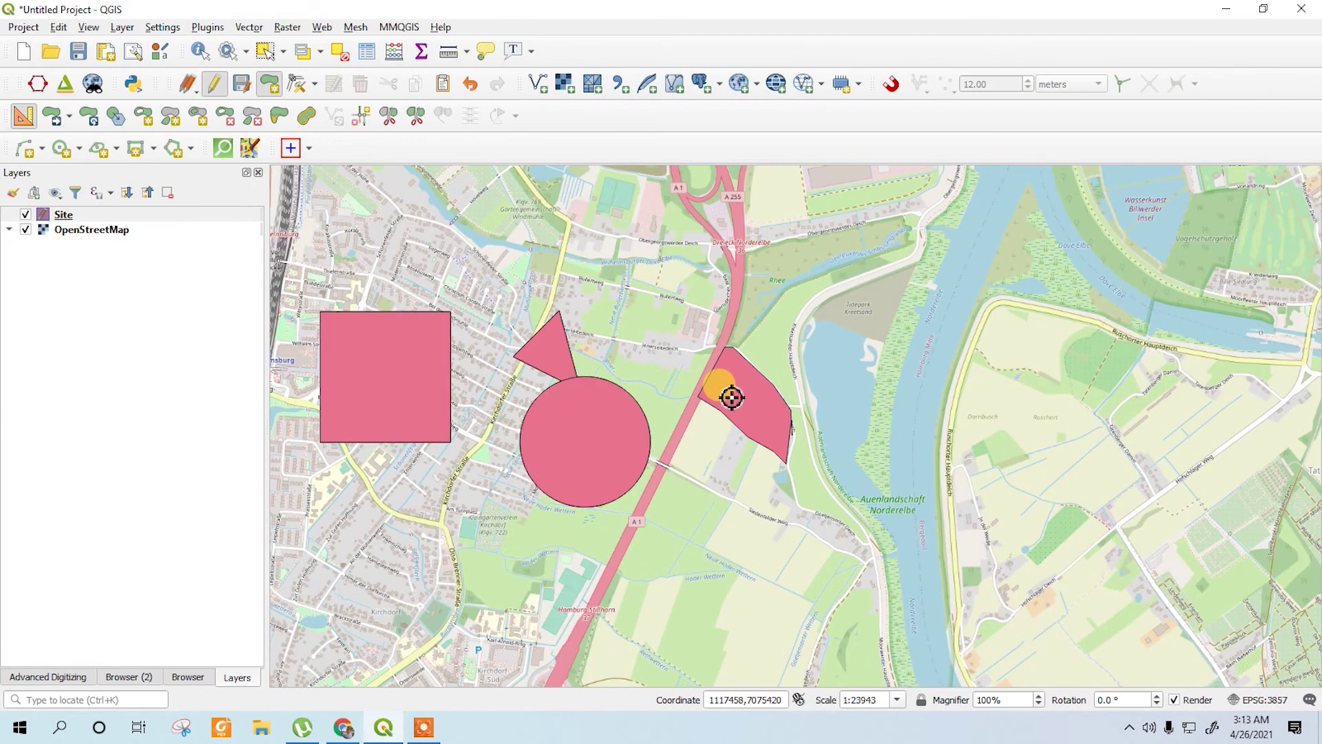